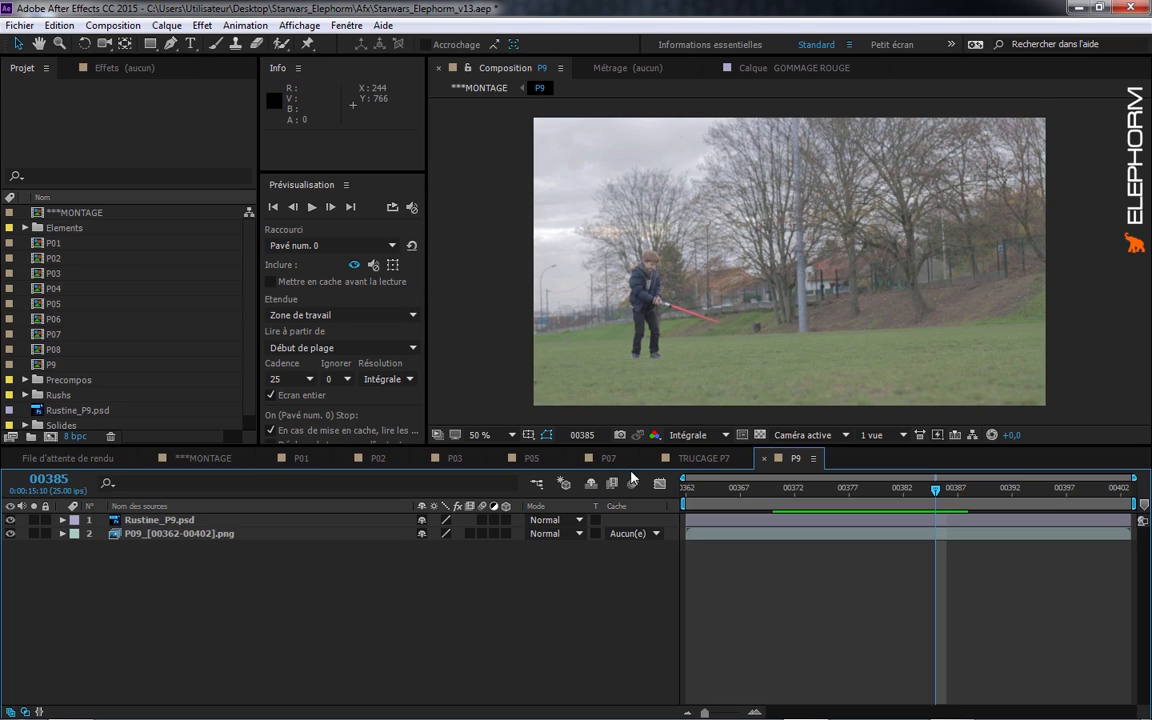
# - Lock both existing layers, Rustine_P9.psd and the P09 image sequence, in the P9 composition
pyautogui.rightClick(270, 583)
pyautogui.click(144, 609)
pyautogui.hotkey('ctrl', 'a')
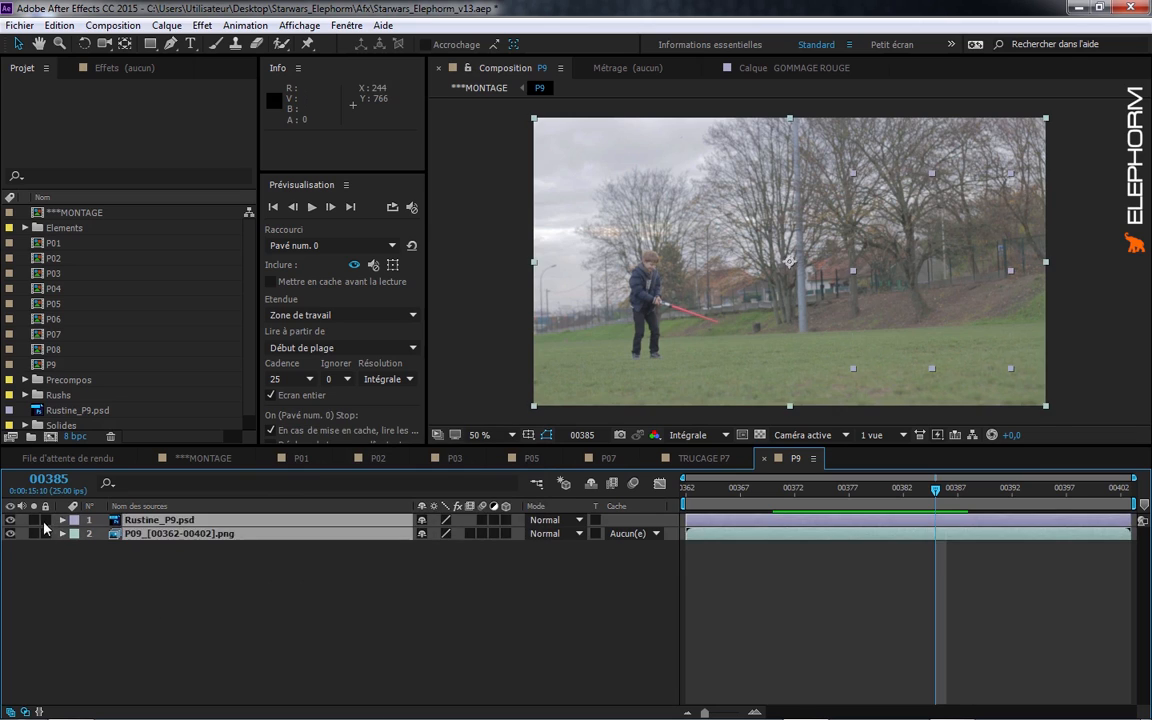
pyautogui.moveTo(44, 521); pyautogui.dragTo(44, 534)
# - Create a green solid of 1280 × 720 px named Vert uni 1 and hide it
pyautogui.rightClick(212, 430)
pyautogui.moveTo(250, 437)
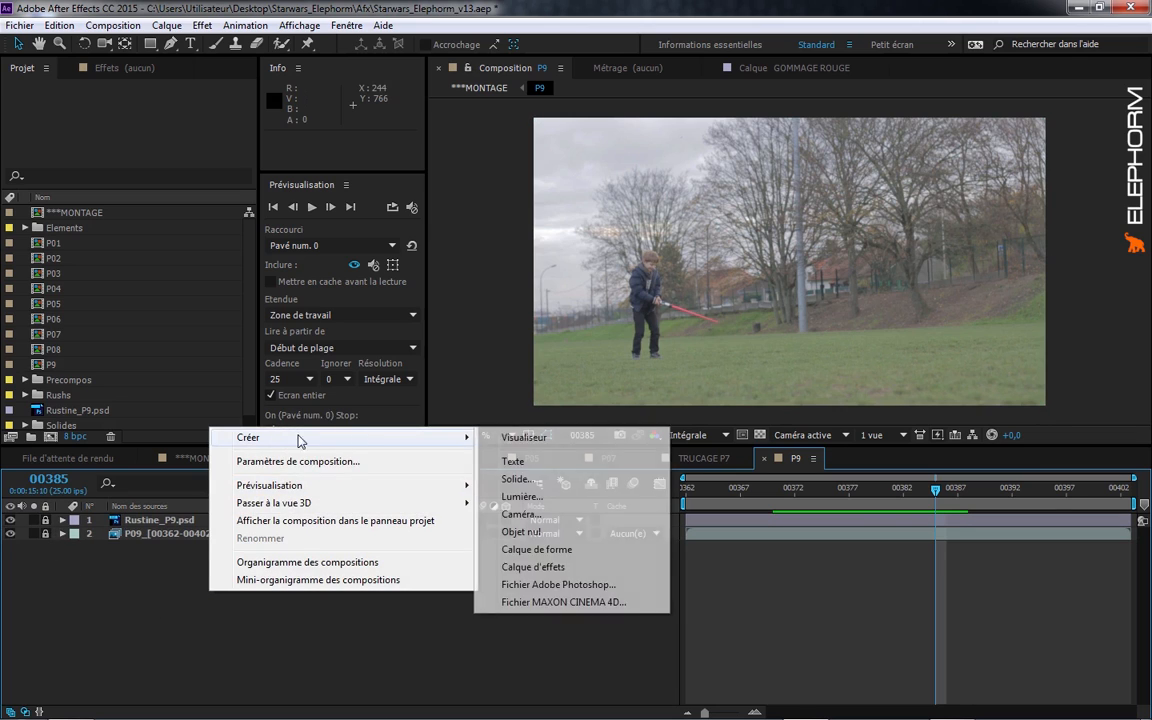
pyautogui.click(508, 480)
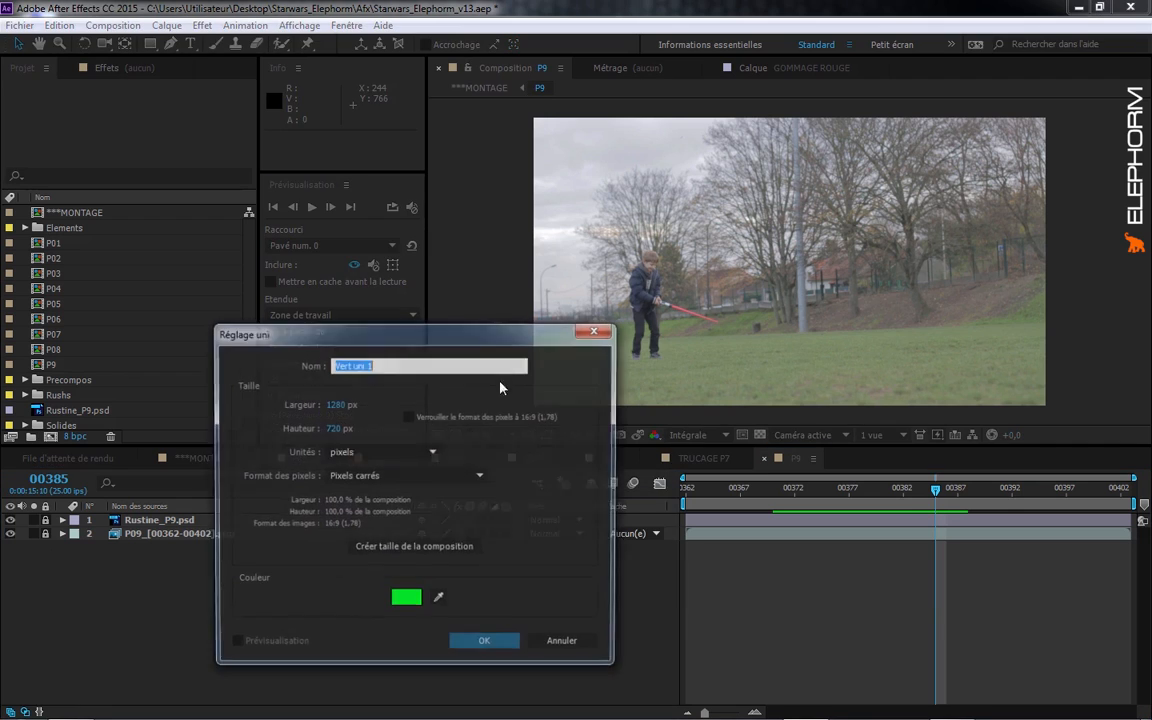
pyautogui.click(480, 642)
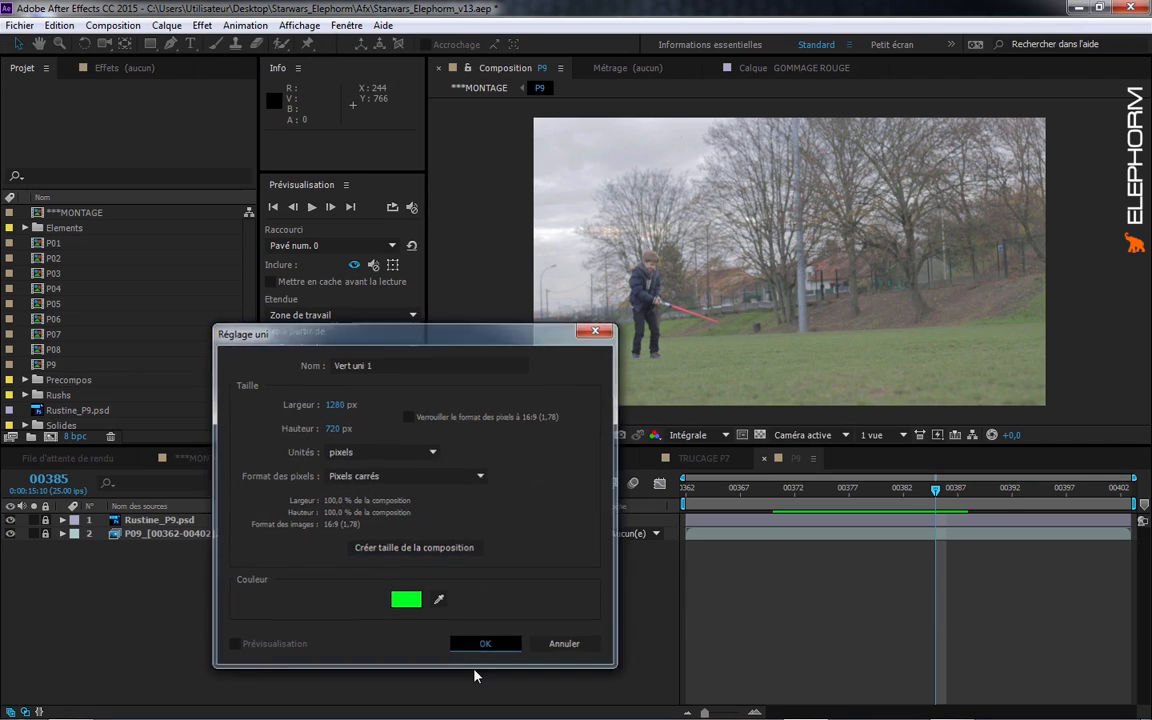
pyautogui.click(10, 520)
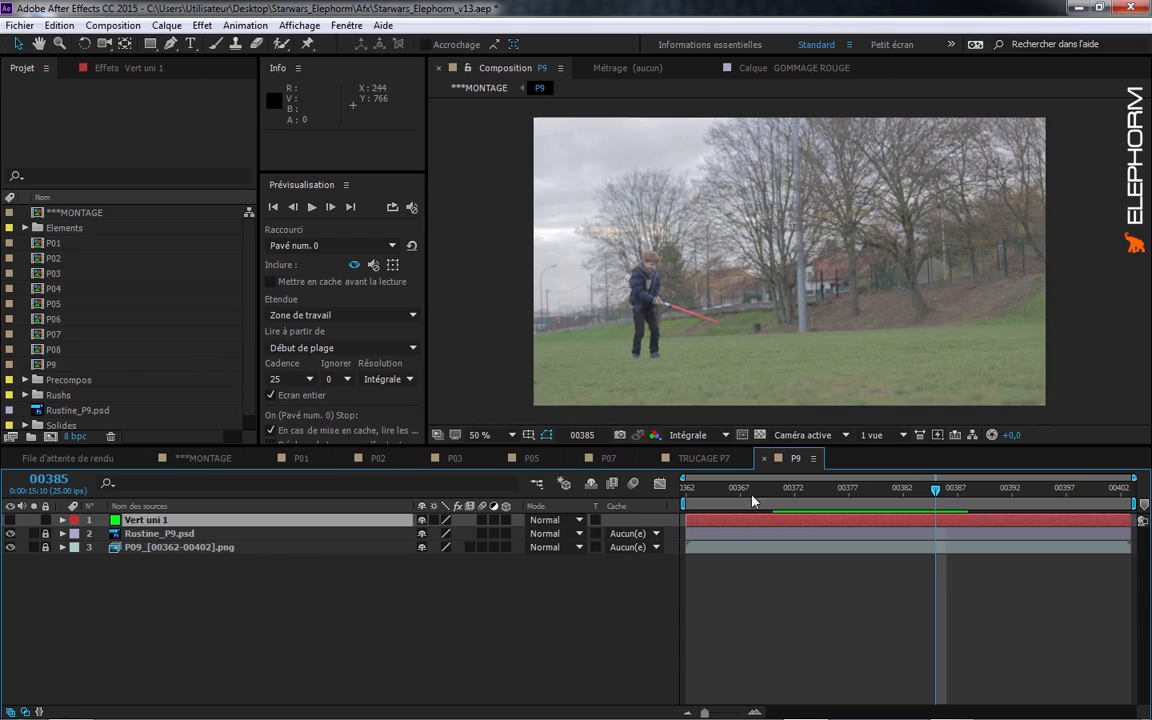
# - At frame 389, draw an open two-point mask path on the green solid along the red blade, from hilt to tip
pyautogui.moveTo(941, 492); pyautogui.dragTo(979, 492)
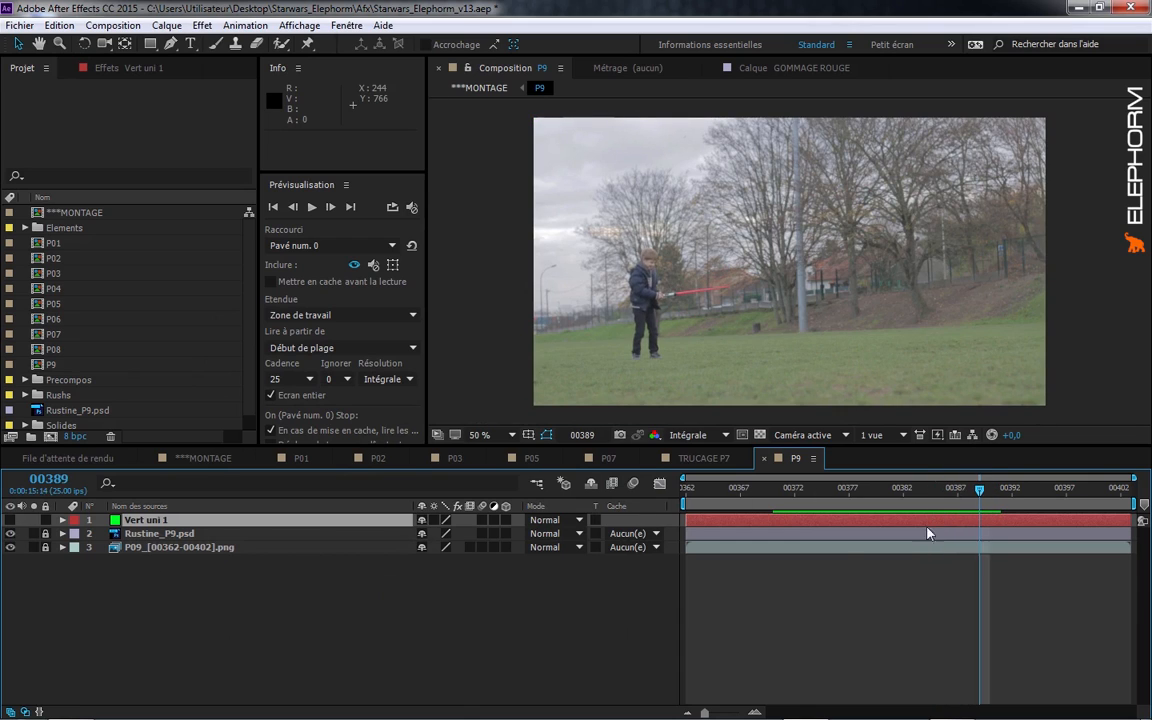
pyautogui.click(482, 435)
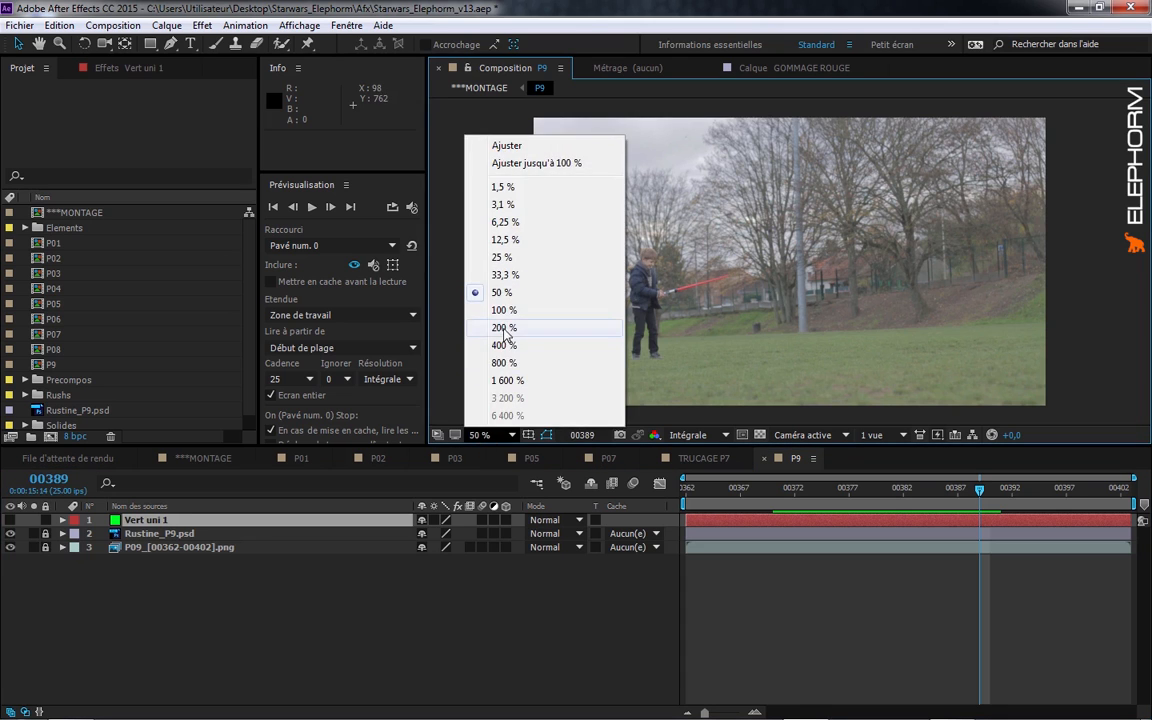
pyautogui.click(505, 334)
pyautogui.moveTo(650, 315); pyautogui.dragTo(764, 283)
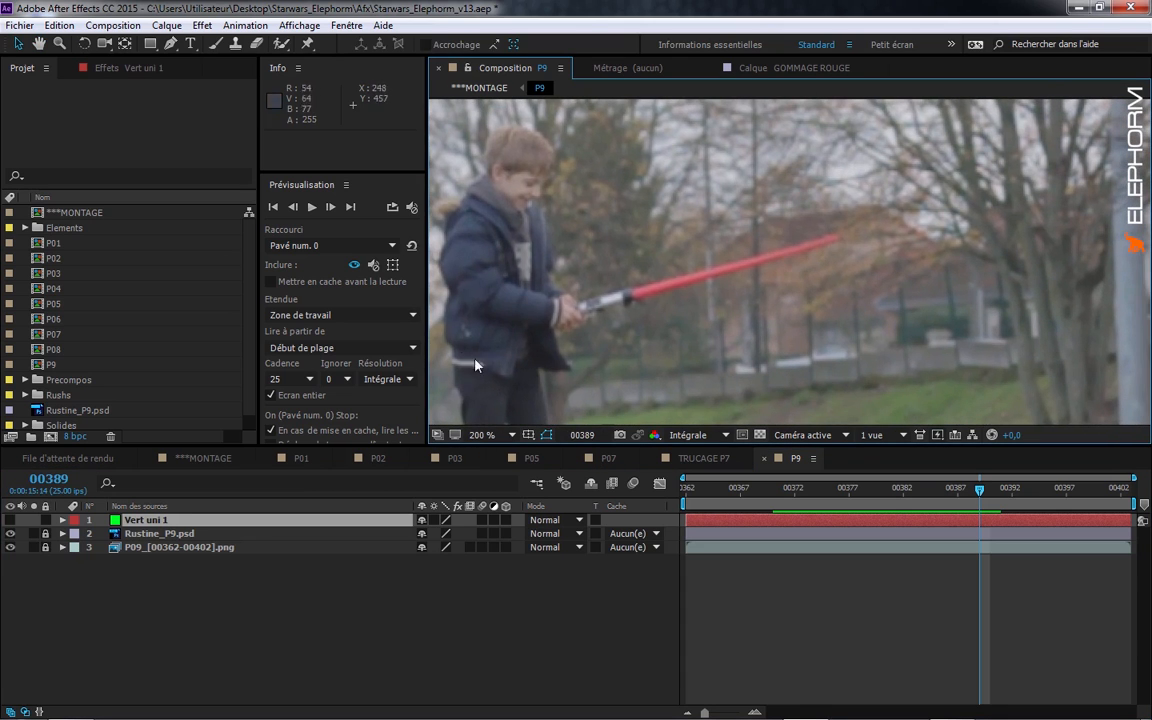
pyautogui.click(496, 436)
pyautogui.click(505, 345)
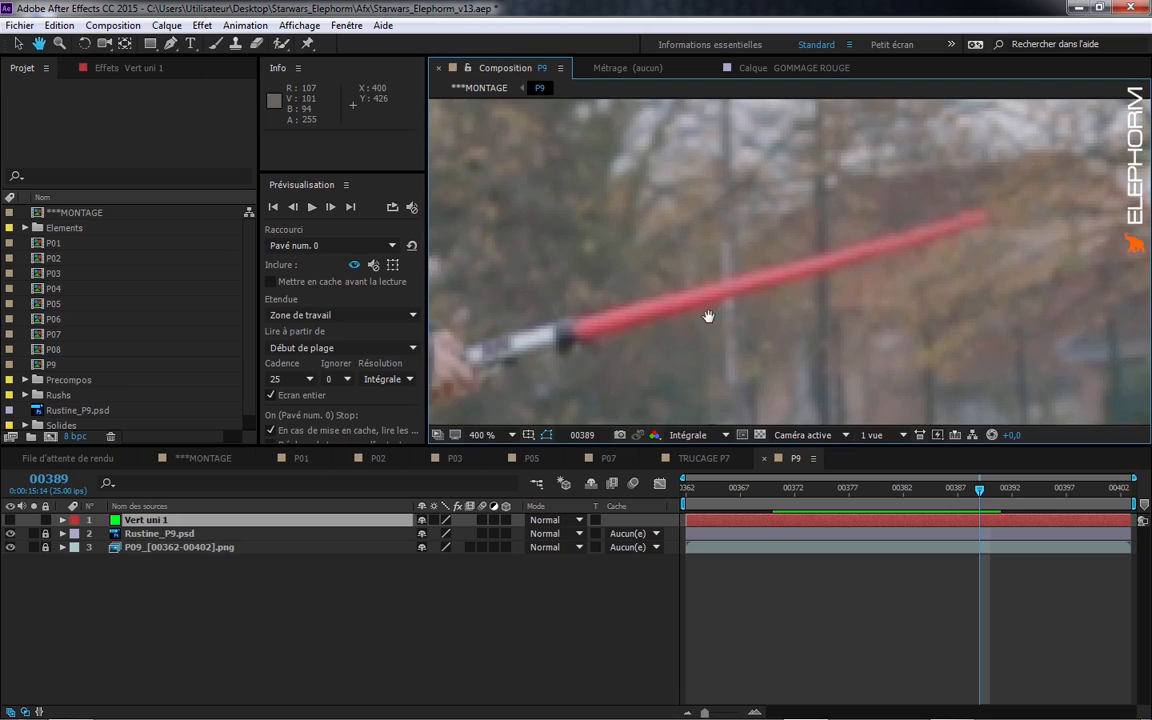
pyautogui.click(169, 44)
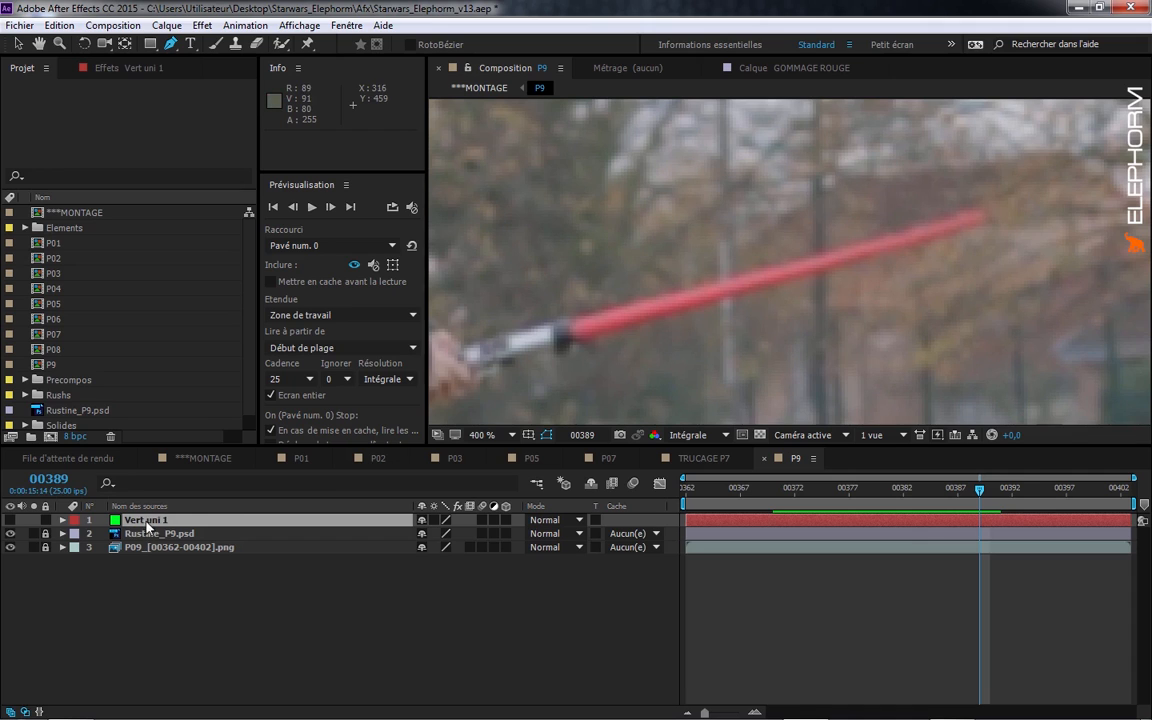
pyautogui.click(572, 334)
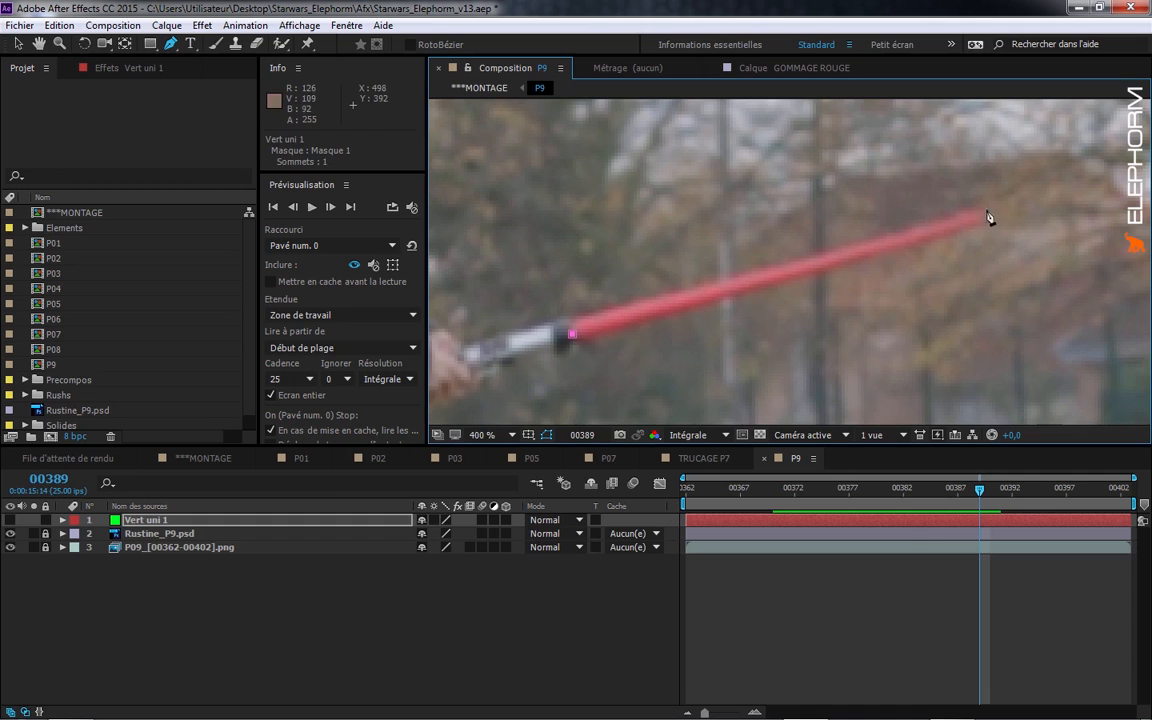
pyautogui.click(980, 215)
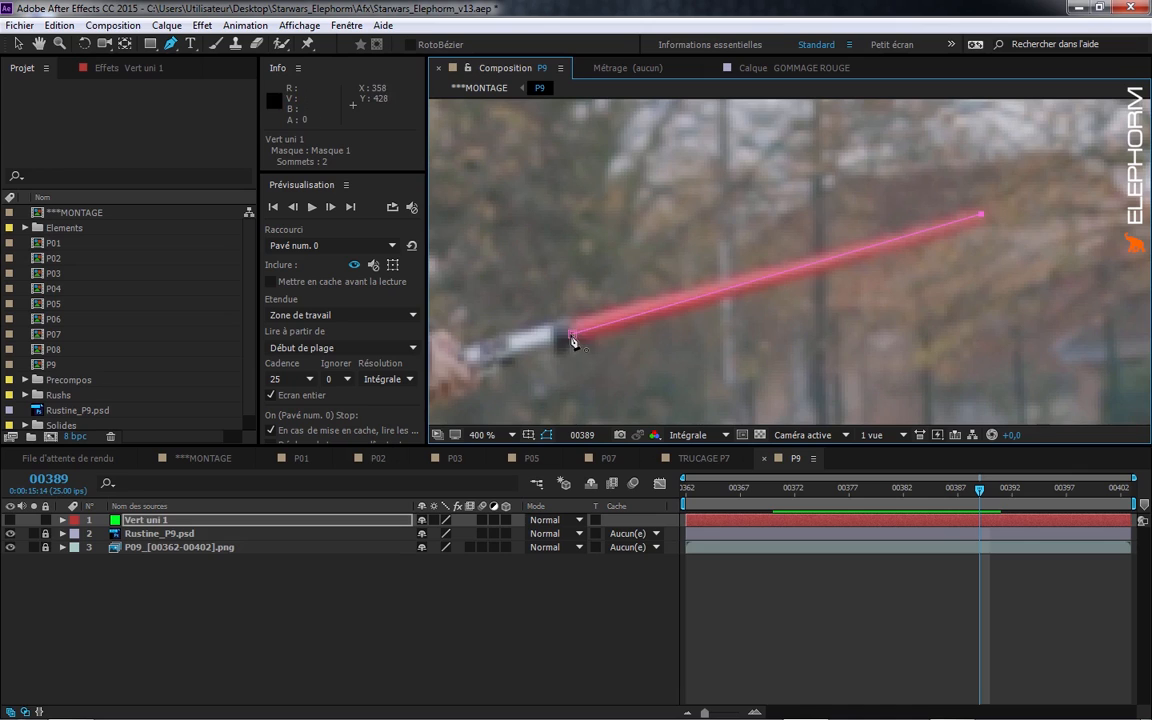
pyautogui.click(573, 335)
pyautogui.hotkey('ctrl', 'z')
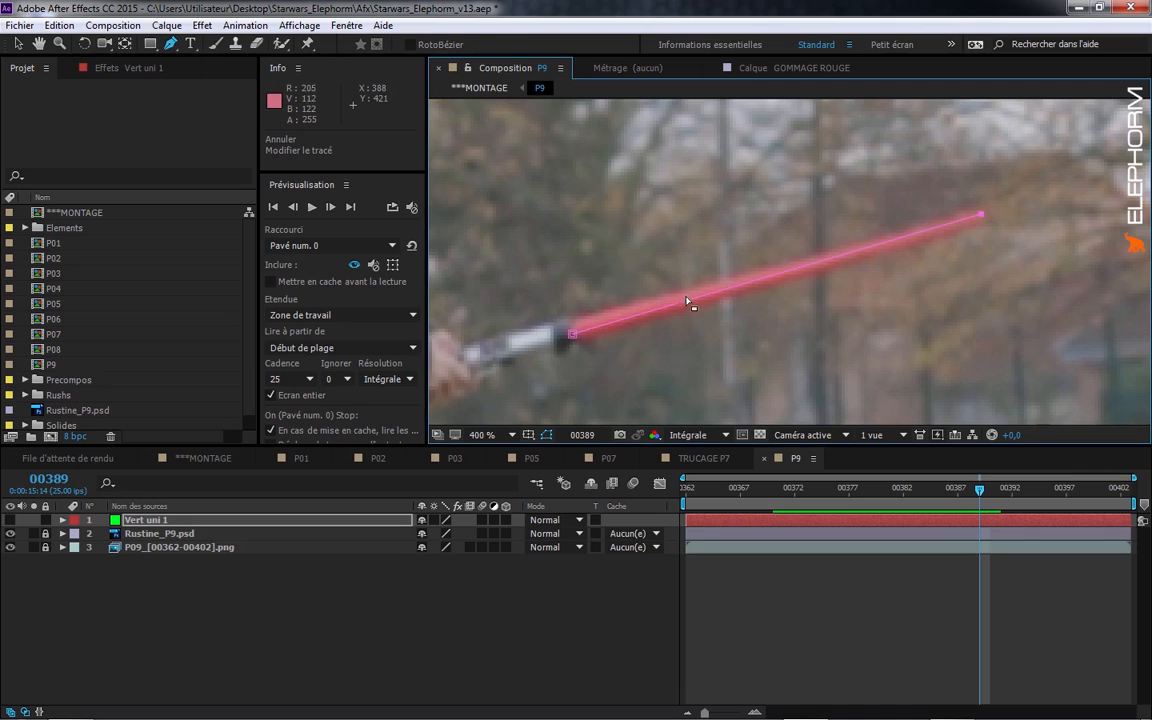
# - Fine-tune both mask points so they sit centred on the blade's base and tip
pyautogui.press('v')
pyautogui.click(574, 333)
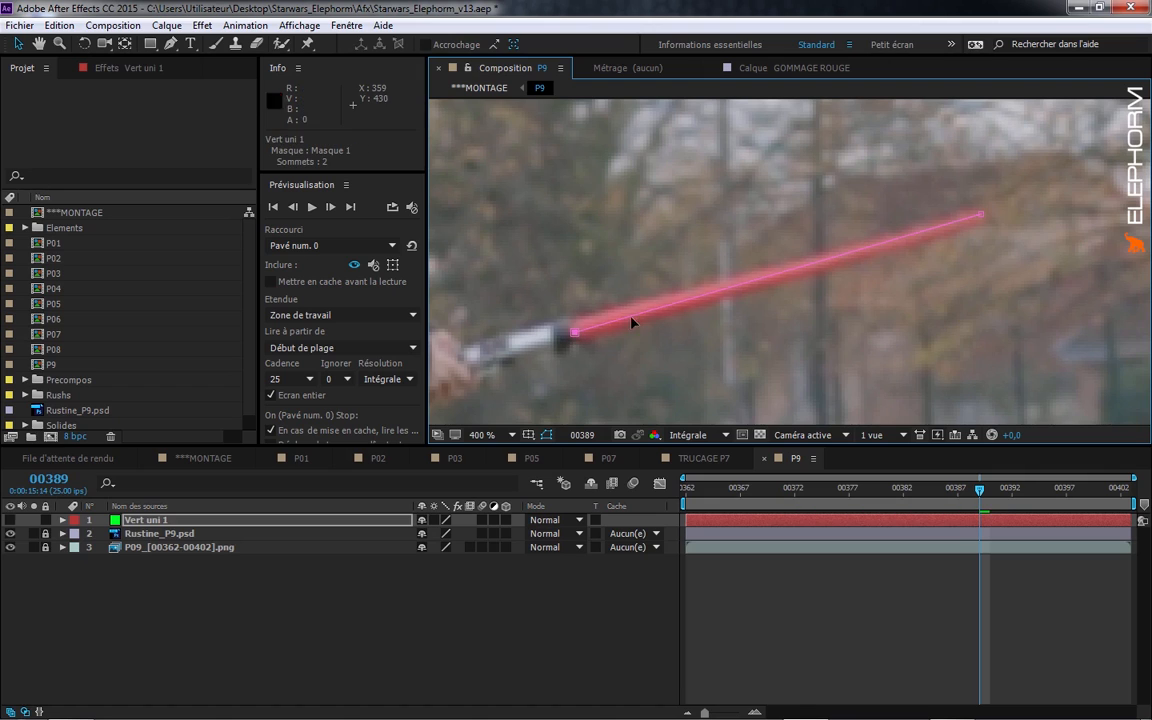
pyautogui.click(982, 218)
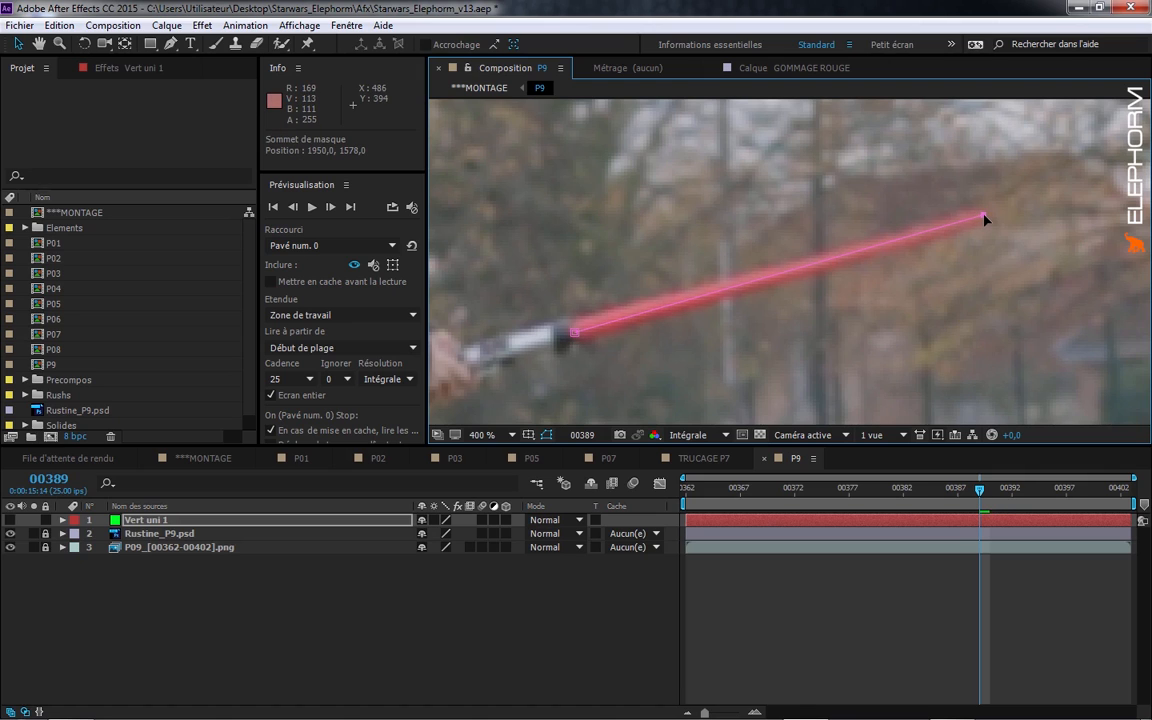
# - Show the green solid again and apply the Trait (Stroke) effect from the Génération category to it
pyautogui.click(150, 520)
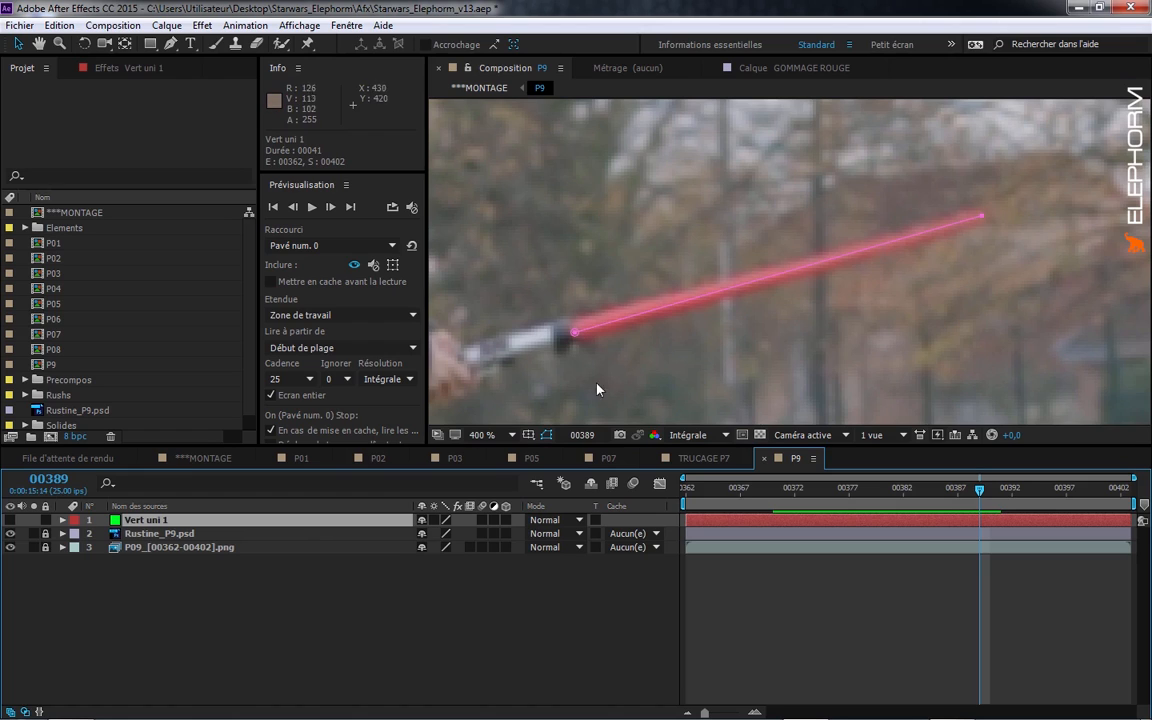
pyautogui.click(10, 520)
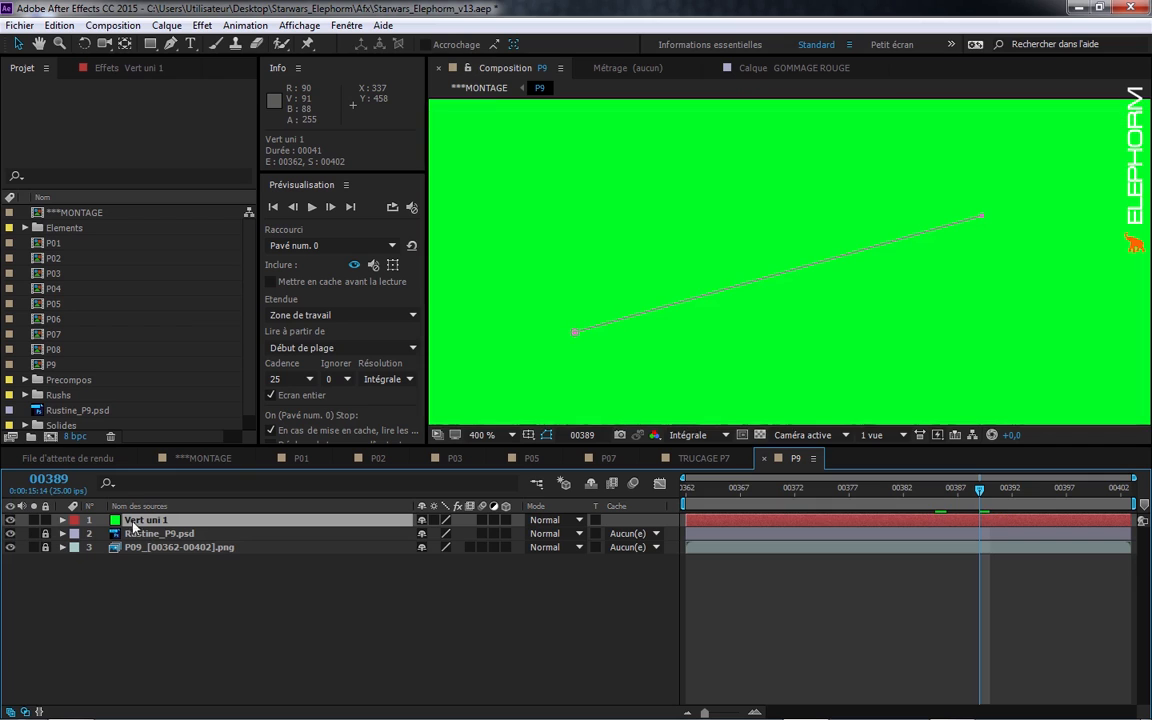
pyautogui.rightClick(118, 519)
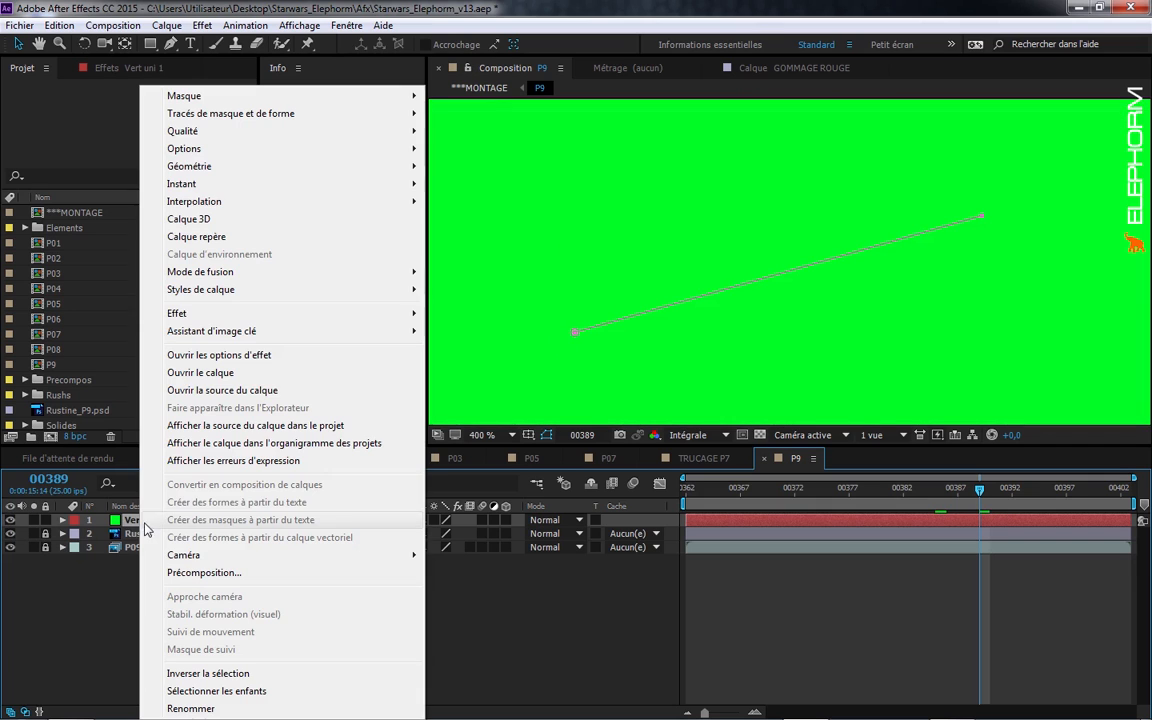
pyautogui.moveTo(330, 313)
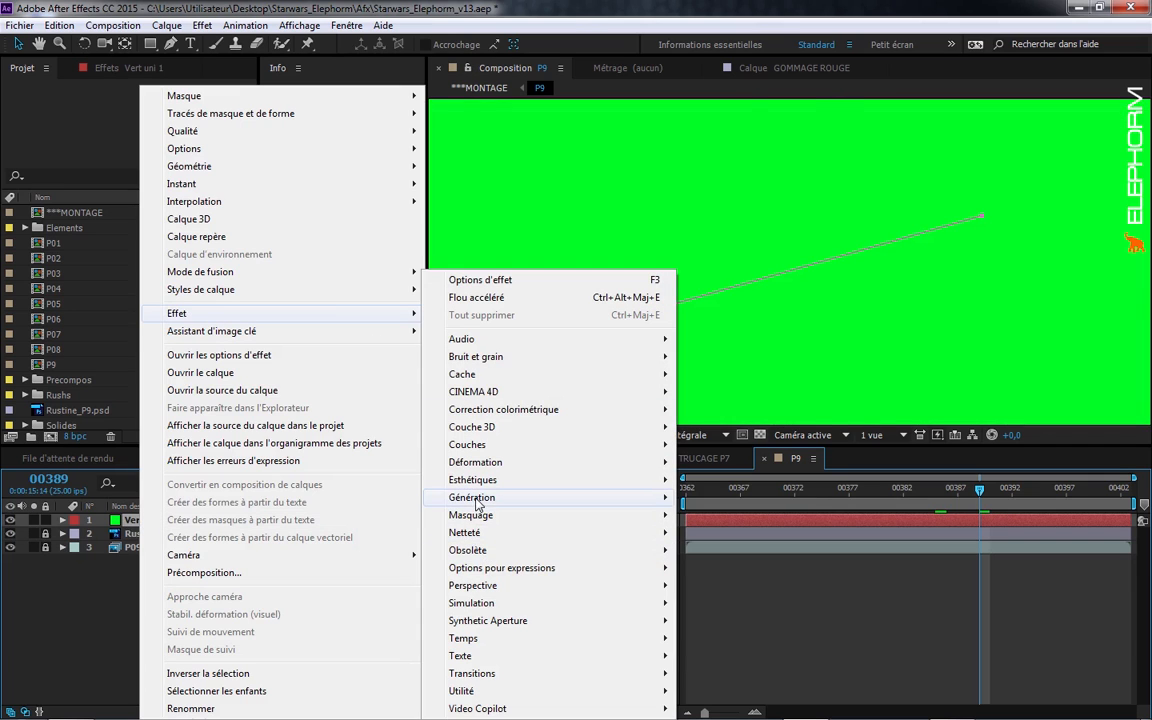
pyautogui.moveTo(500, 497)
pyautogui.click(782, 543)
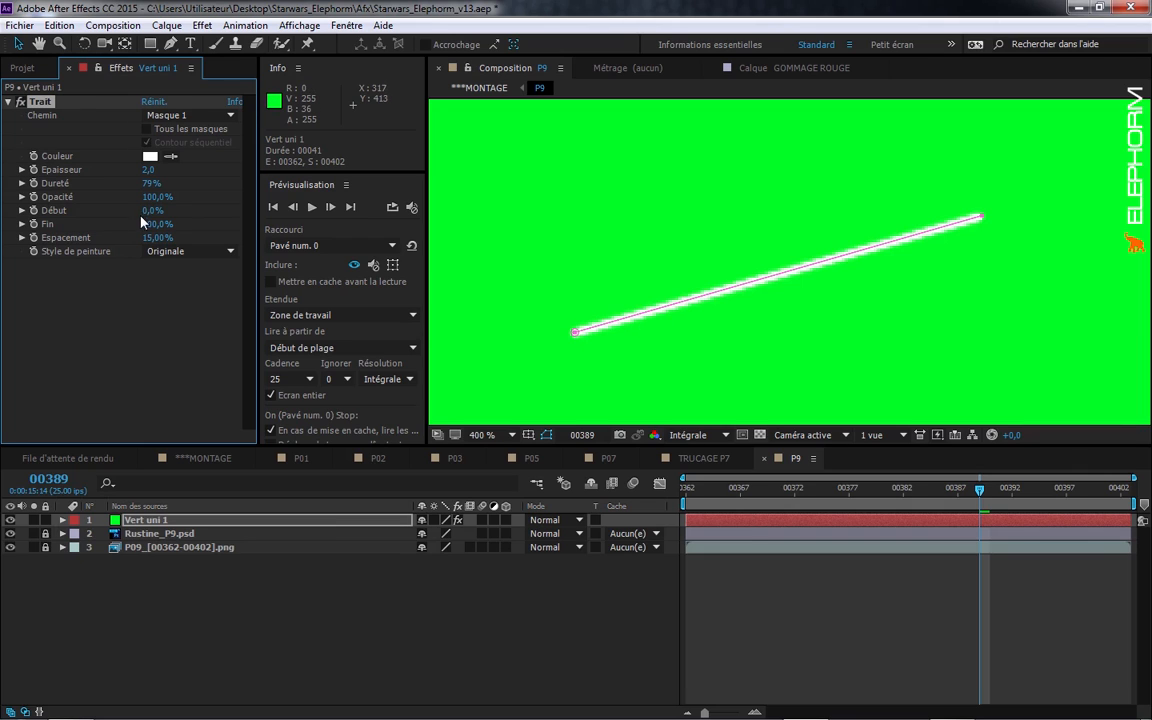
# - Set the Trait effect to Epaisseur 2,2, Dureté 56%, Opacité 100% and Style de peinture Transparent
pyautogui.moveTo(148, 170)
pyautogui.mouseDown()
pyautogui.moveTo(165, 172)
pyautogui.moveTo(153, 172)
pyautogui.mouseUp()
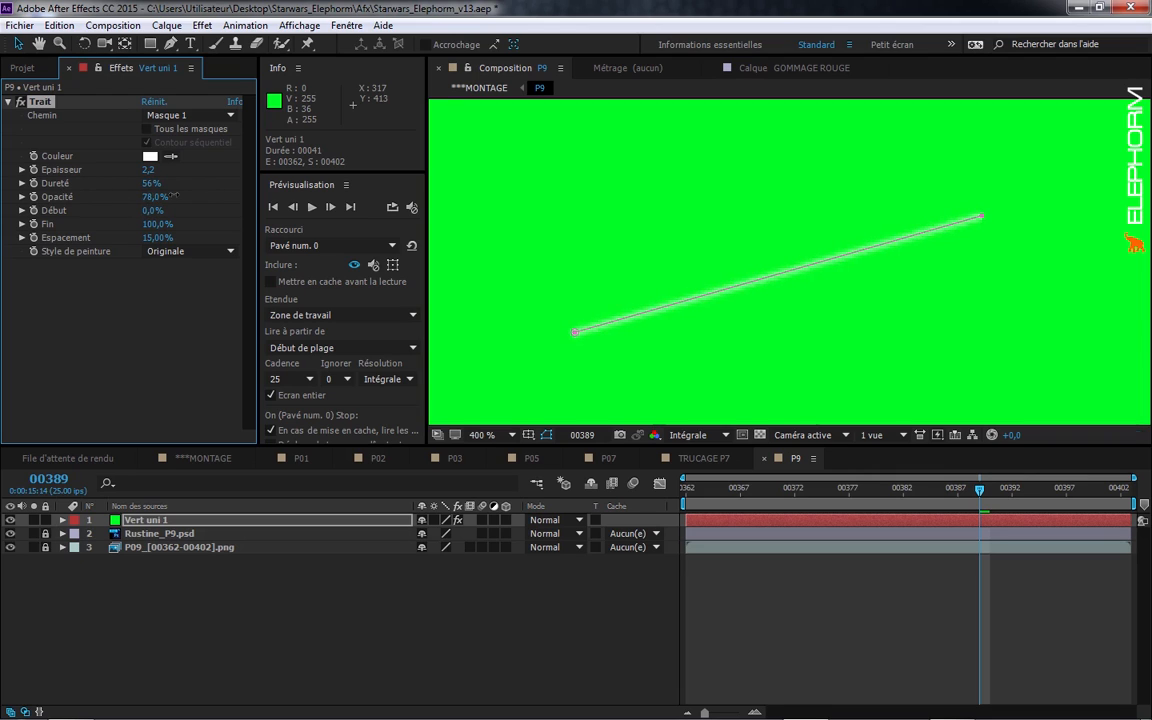
pyautogui.moveTo(87, 207)
pyautogui.mouseDown()
pyautogui.moveTo(117, 213)
pyautogui.moveTo(77, 213)
pyautogui.moveTo(129, 214)
pyautogui.moveTo(72, 214)
pyautogui.mouseUp()
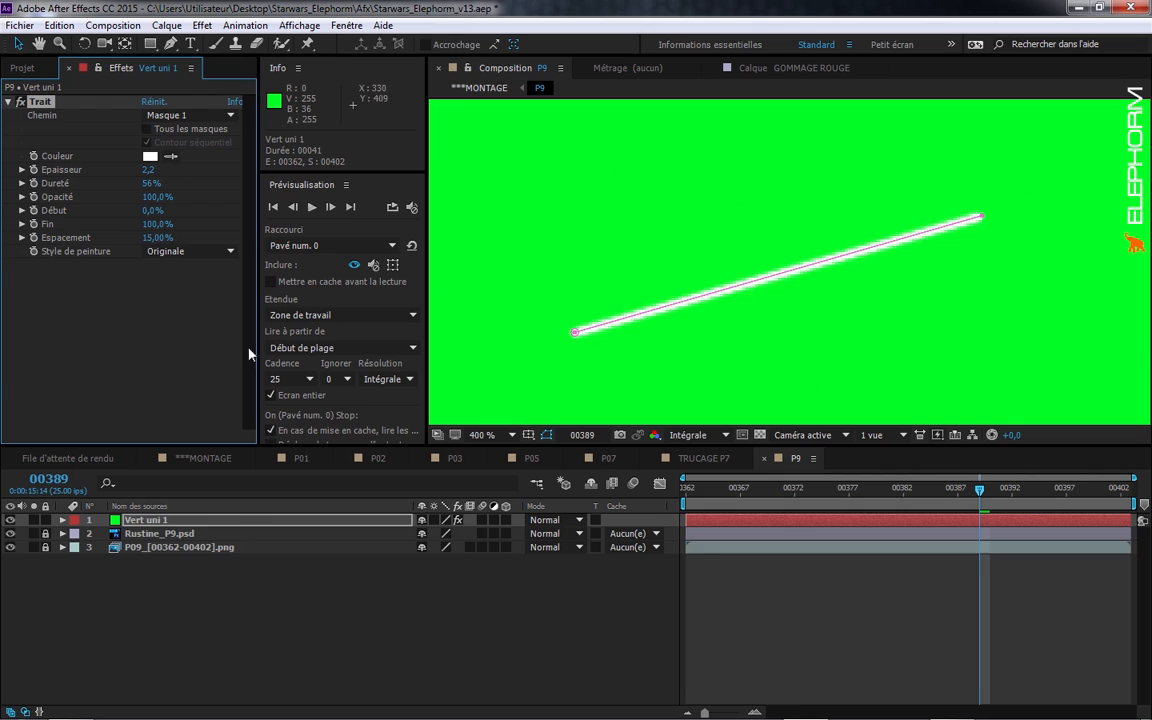
pyautogui.click(190, 251)
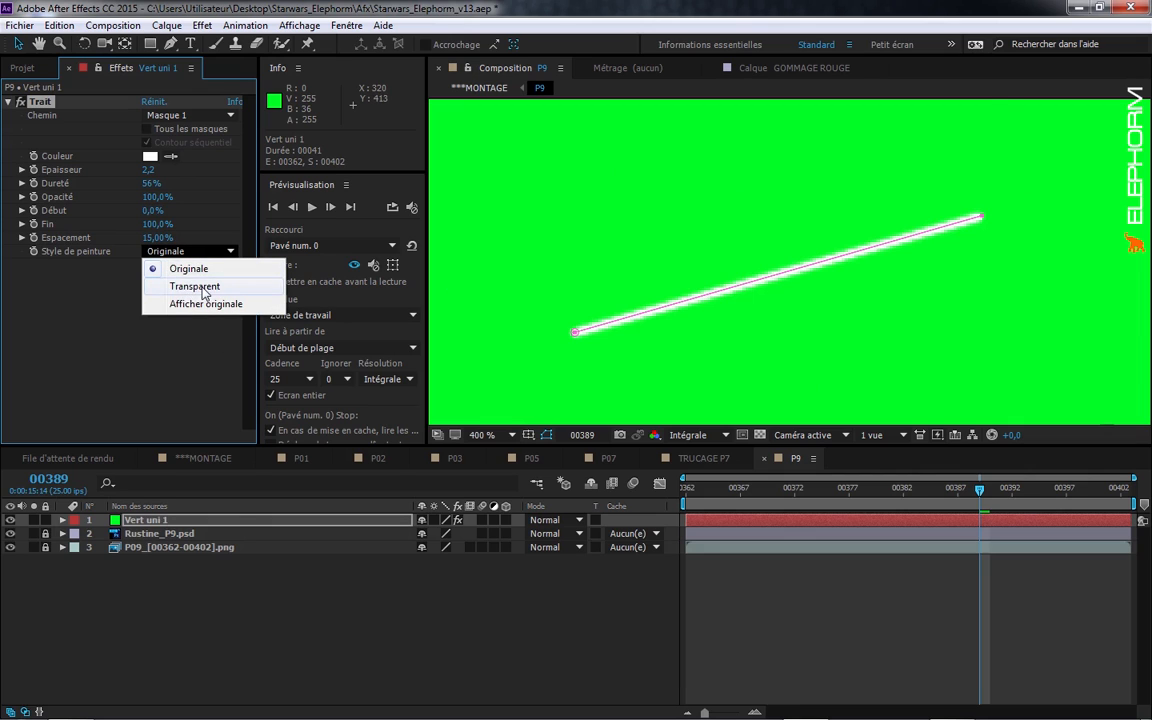
pyautogui.click(195, 287)
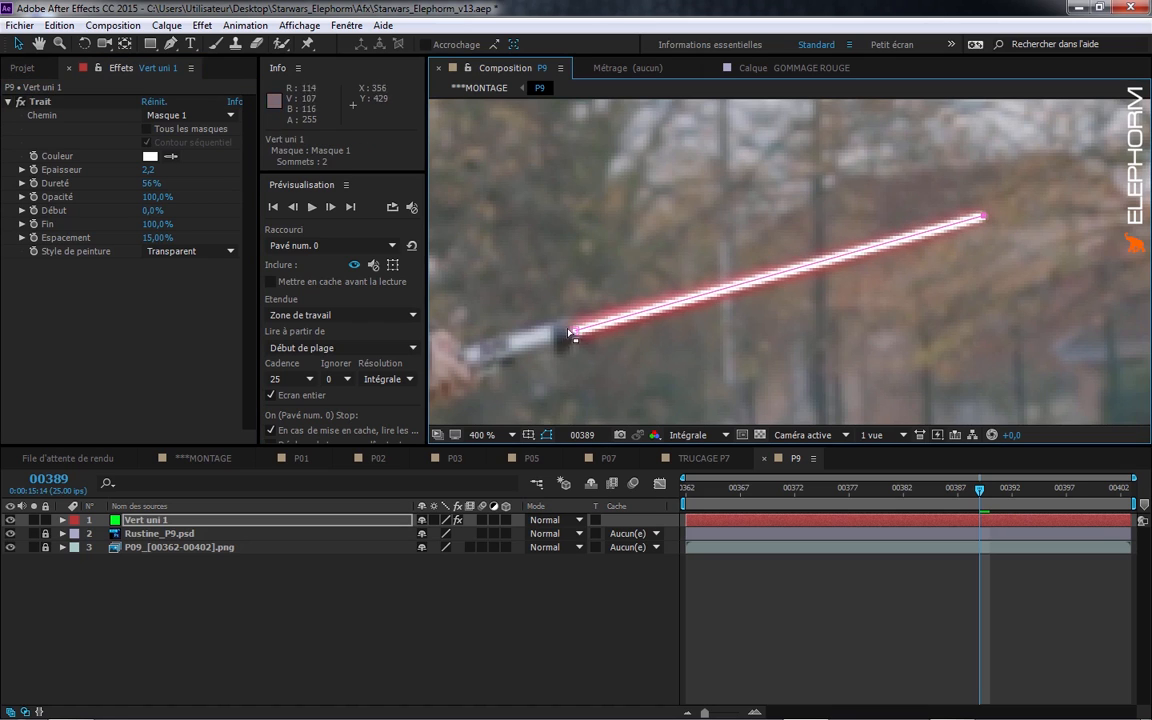
# - Set the stroke's Epaisseur to 4,5 and nudge the mask point at the hilt onto the blade's base
pyautogui.click(573, 332)
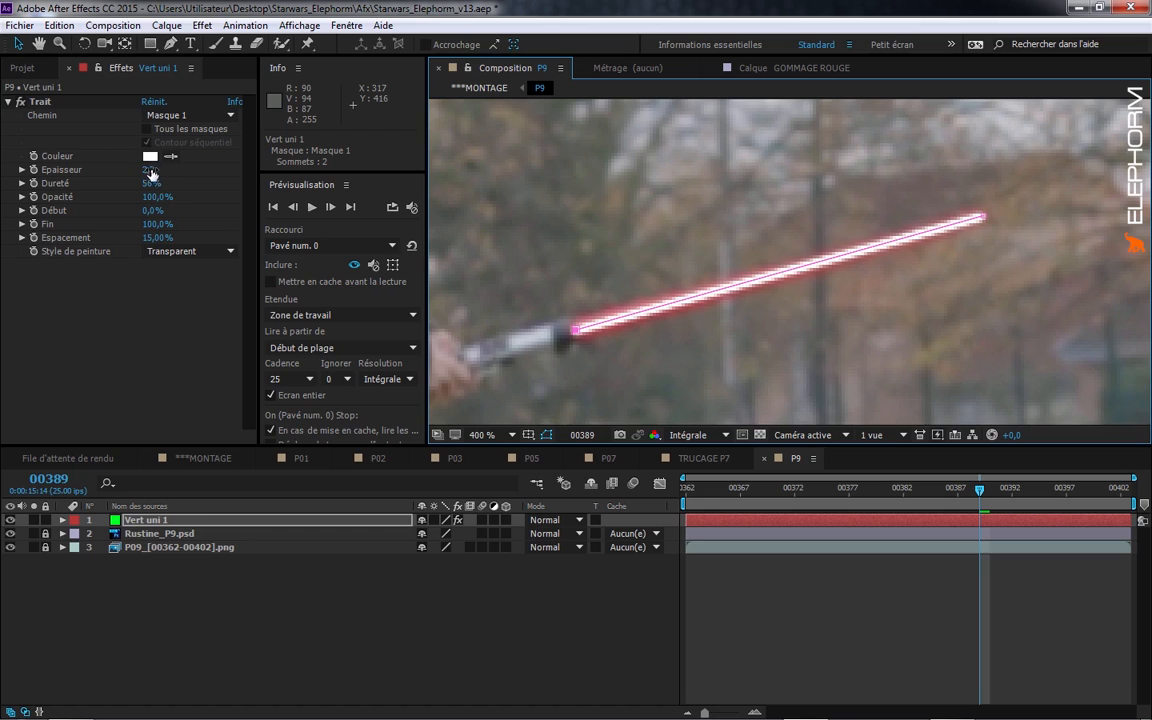
pyautogui.moveTo(150, 173)
pyautogui.mouseDown()
pyautogui.moveTo(185, 172)
pyautogui.moveTo(135, 170)
pyautogui.moveTo(175, 173)
pyautogui.mouseUp()
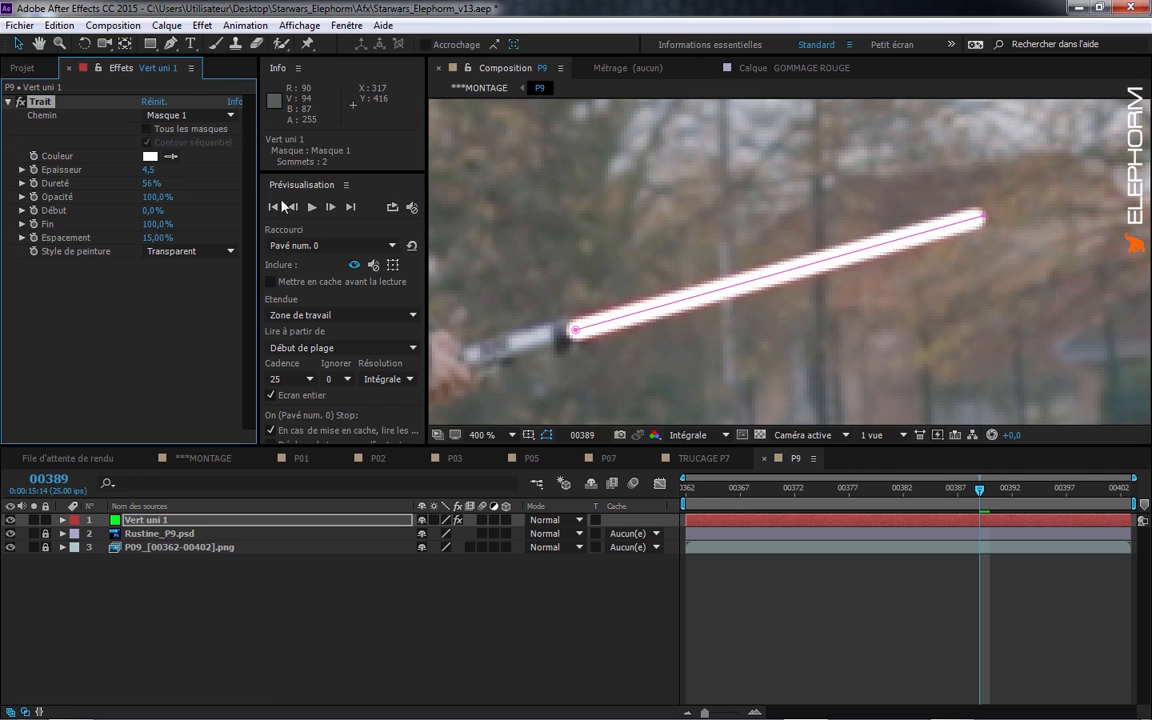
pyautogui.moveTo(574, 330)
pyautogui.mouseDown()
pyautogui.moveTo(594, 321)
pyautogui.moveTo(578, 331)
pyautogui.mouseUp()
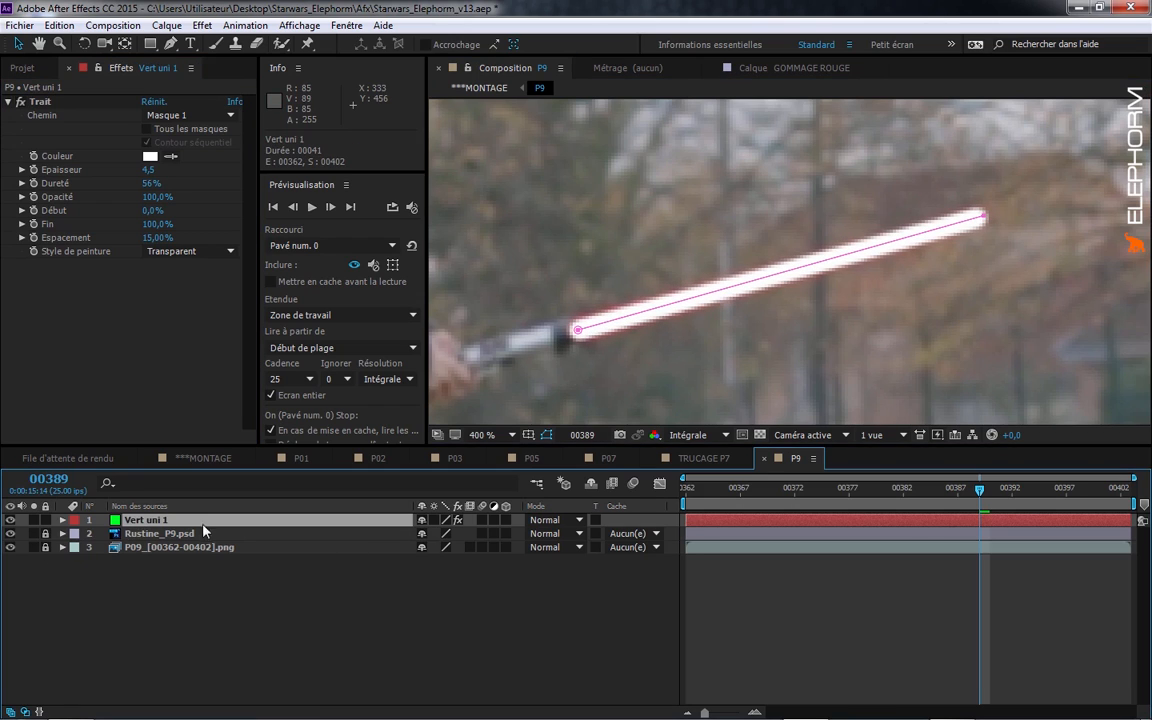
# - Reveal Masque 1 on the green solid and set a Tracé du masque keyframe at frame 389
pyautogui.press('m')
pyautogui.click(116, 547)
pyautogui.click(150, 534)
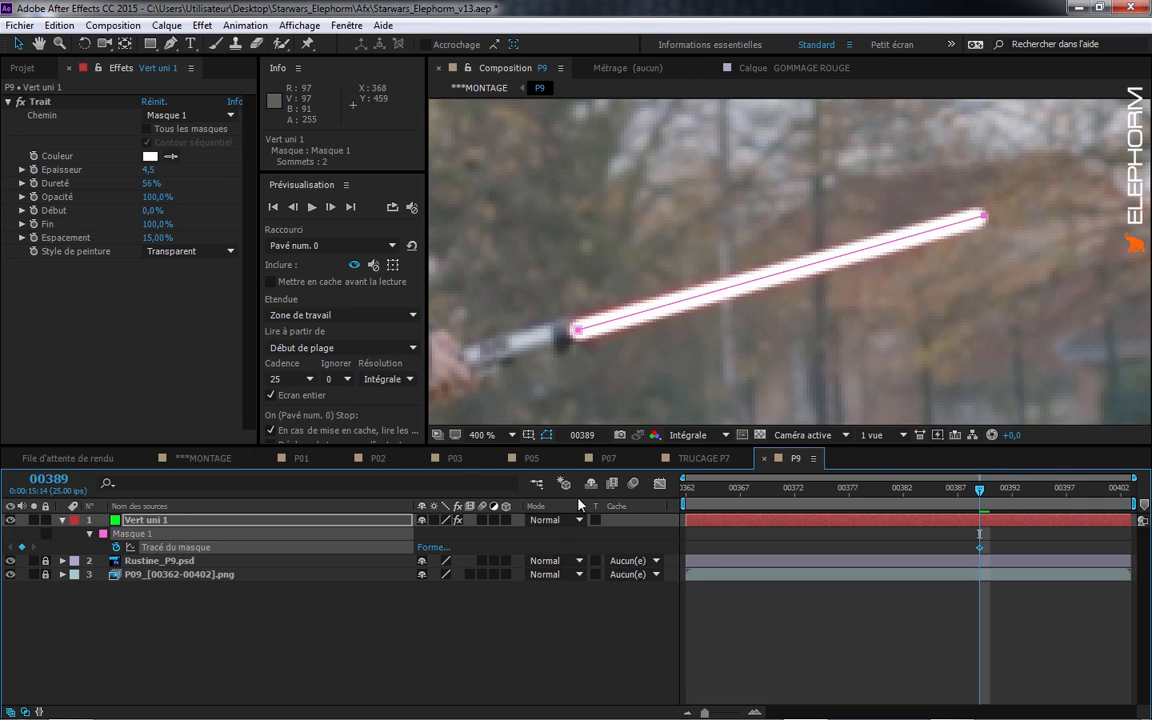
# - At frame 391, move the whole mask path and rotate it about -8,5° to cover the raised blade
pyautogui.moveTo(984, 492); pyautogui.dragTo(1001, 493)
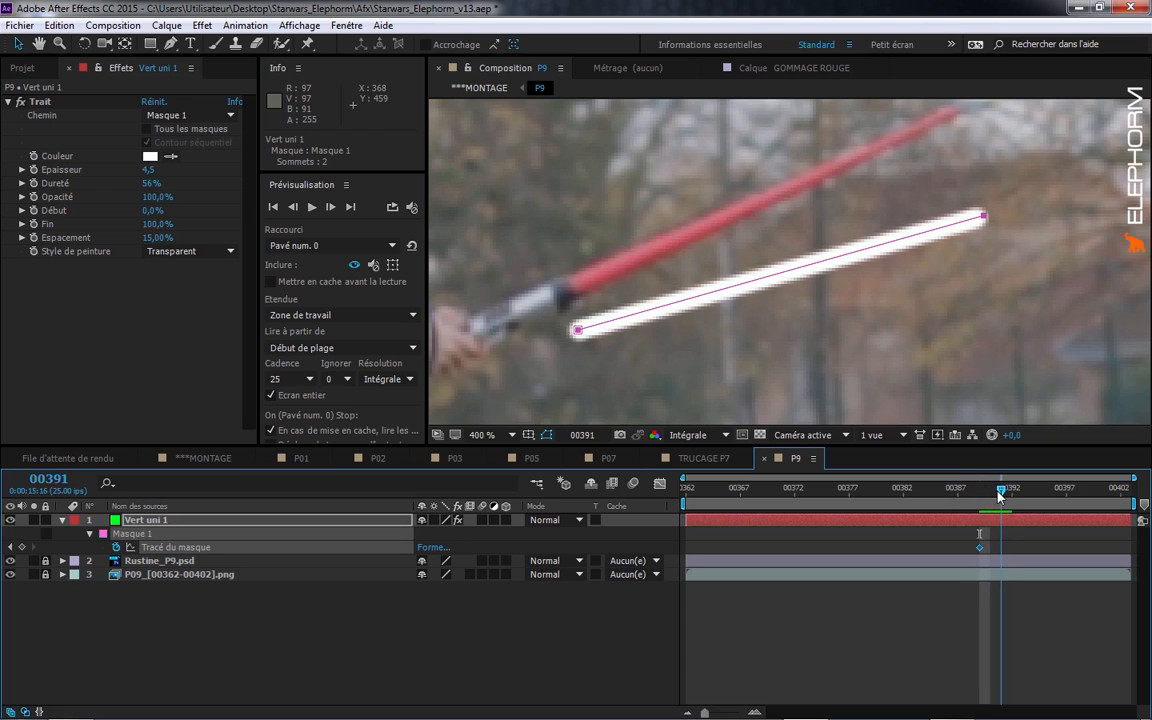
pyautogui.doubleClick(578, 331)
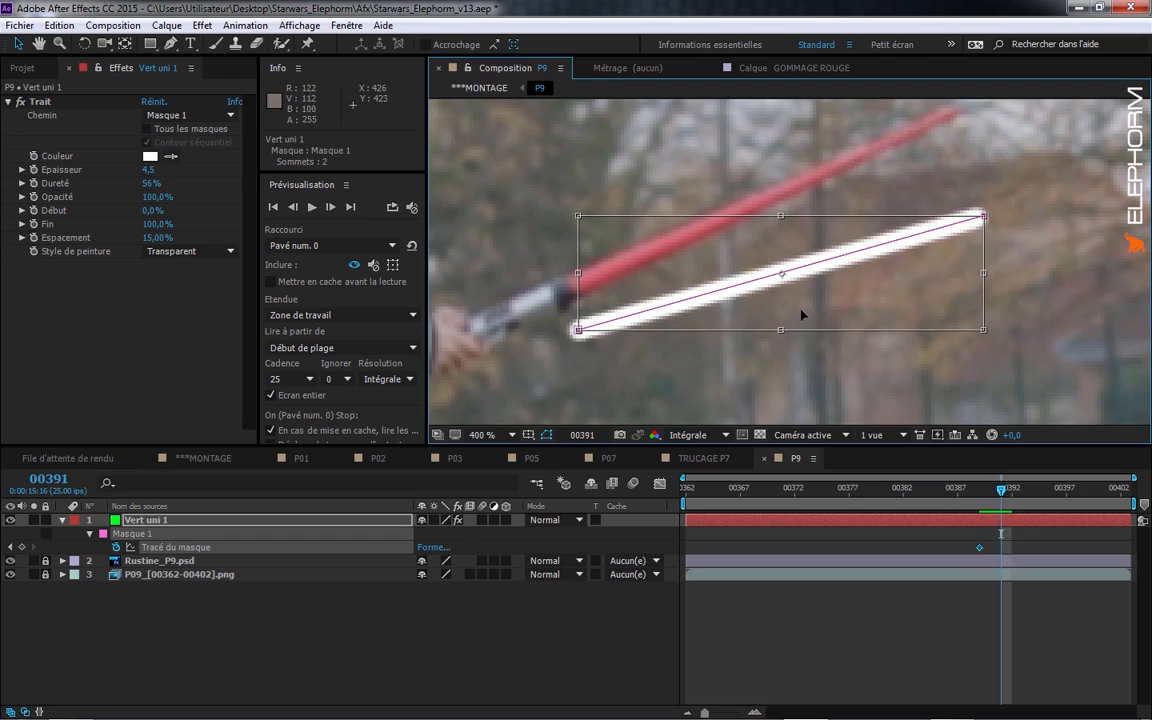
pyautogui.moveTo(802, 316); pyautogui.dragTo(777, 320)
pyautogui.press('space')
pyautogui.moveTo(1027, 298); pyautogui.dragTo(919, 234)
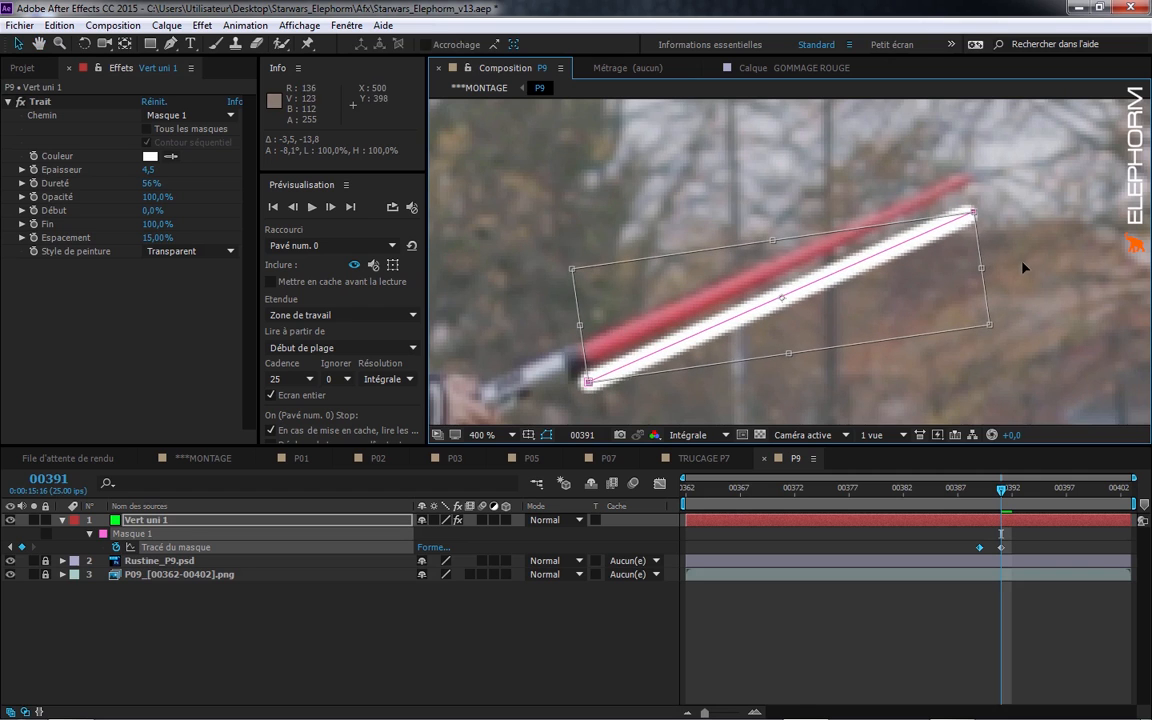
pyautogui.moveTo(778, 316); pyautogui.dragTo(781, 287)
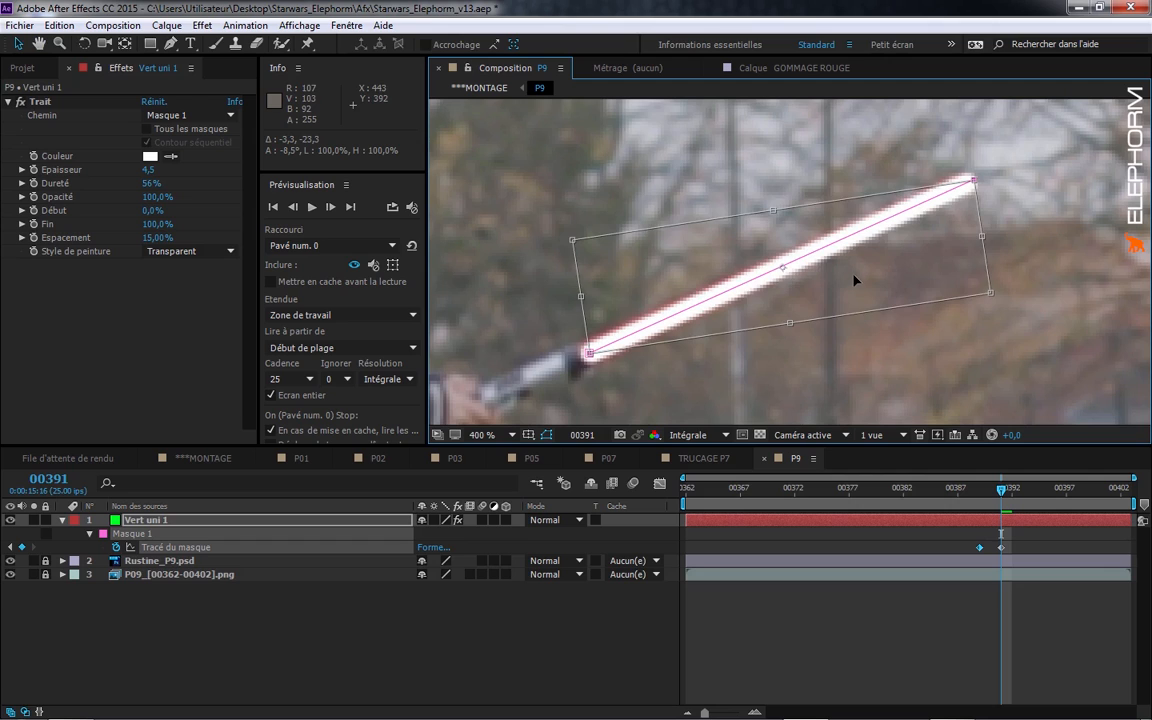
pyautogui.moveTo(854, 275); pyautogui.dragTo(853, 272)
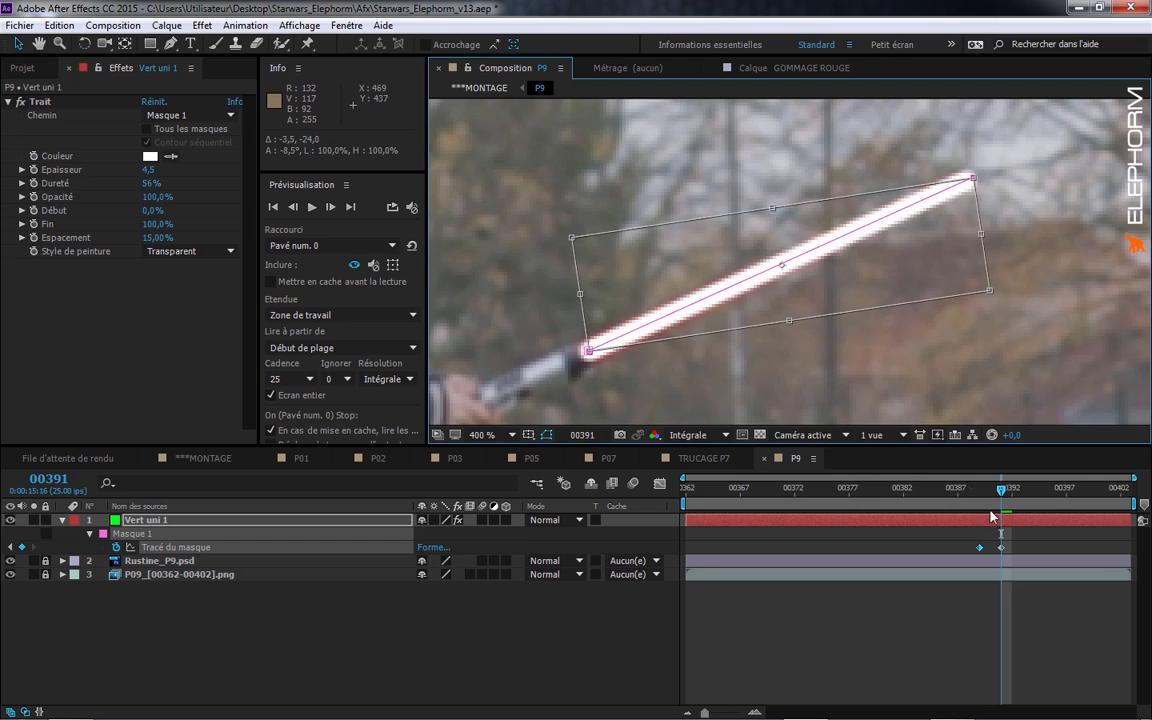
# - At frame 390, nudge the whole mask path slightly upward and rotate it about -0,6° to cover the toy blade
pyautogui.moveTo(1004, 494); pyautogui.dragTo(990, 490)
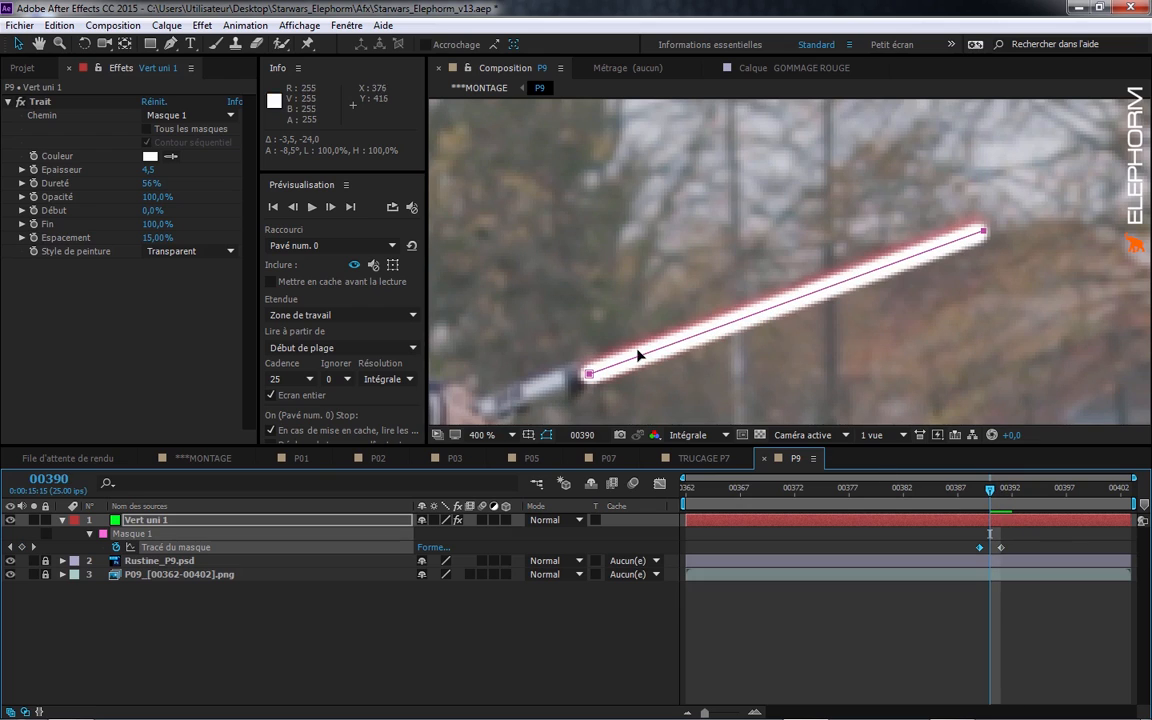
pyautogui.doubleClick(590, 375)
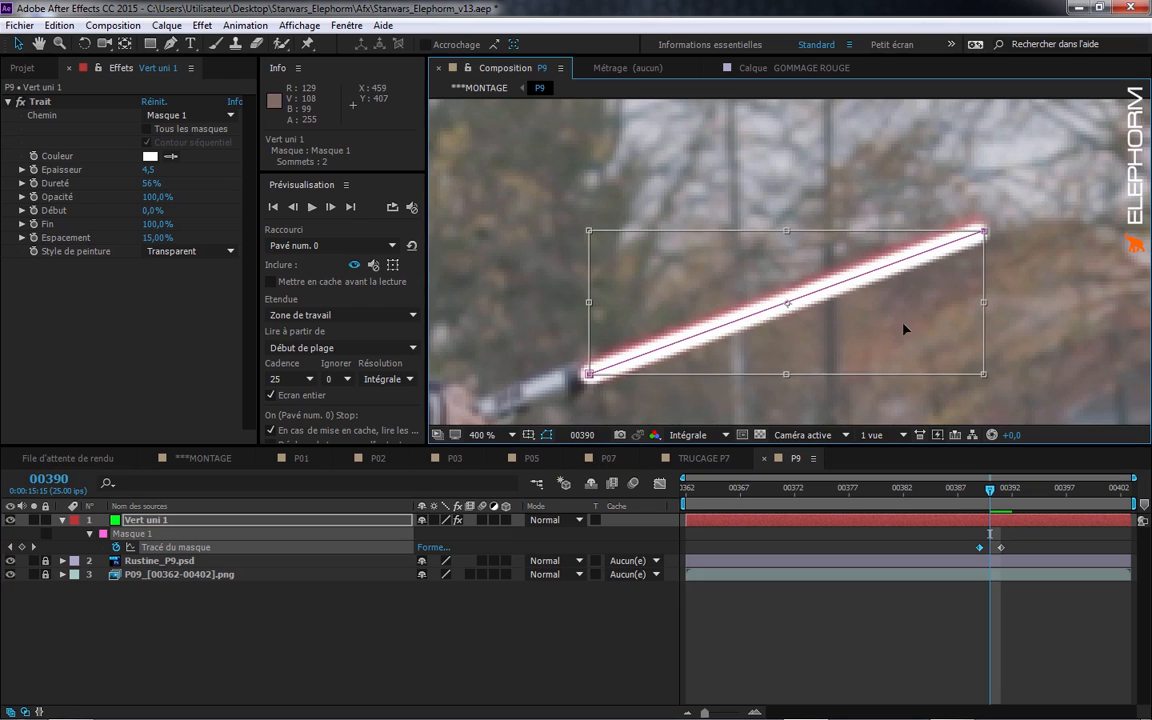
pyautogui.press('Up')
pyautogui.moveTo(903, 321); pyautogui.dragTo(902, 320)
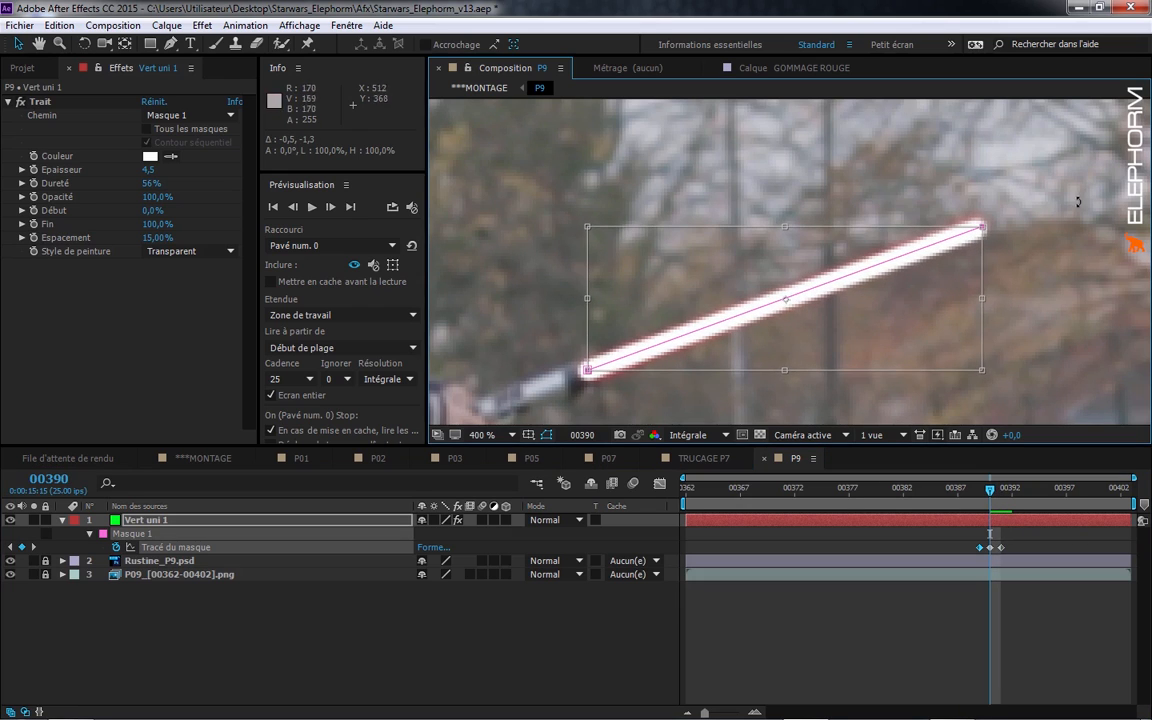
pyautogui.moveTo(1079, 199); pyautogui.dragTo(1076, 195)
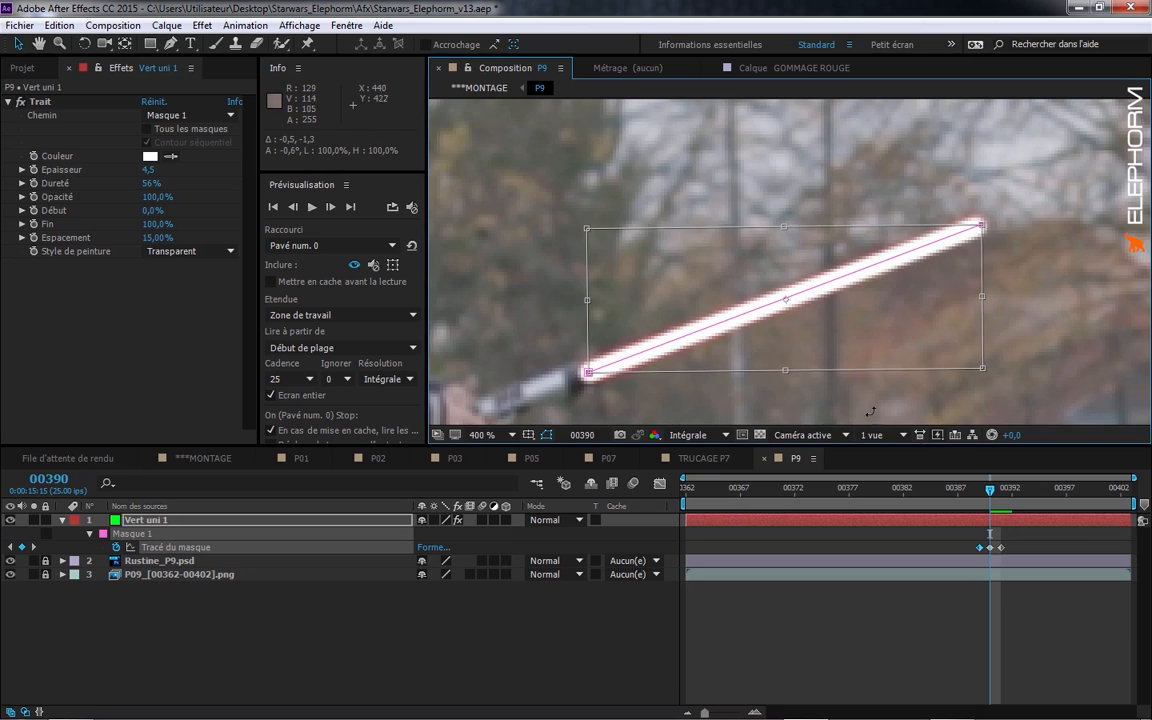
# - At frame 393, rotate the whole mask path about -4,0° and move it onto the raised blade
pyautogui.moveTo(988, 490); pyautogui.dragTo(1021, 494)
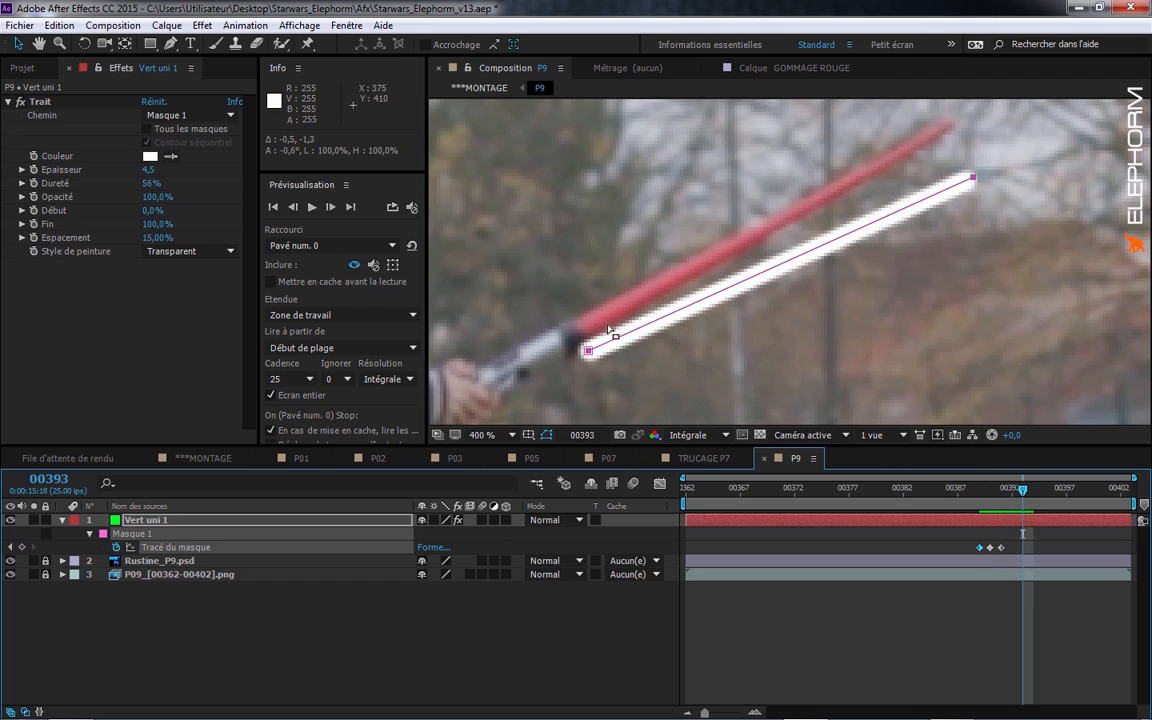
pyautogui.doubleClick(589, 352)
pyautogui.moveTo(990, 318); pyautogui.dragTo(978, 297)
pyautogui.moveTo(824, 306); pyautogui.dragTo(849, 307)
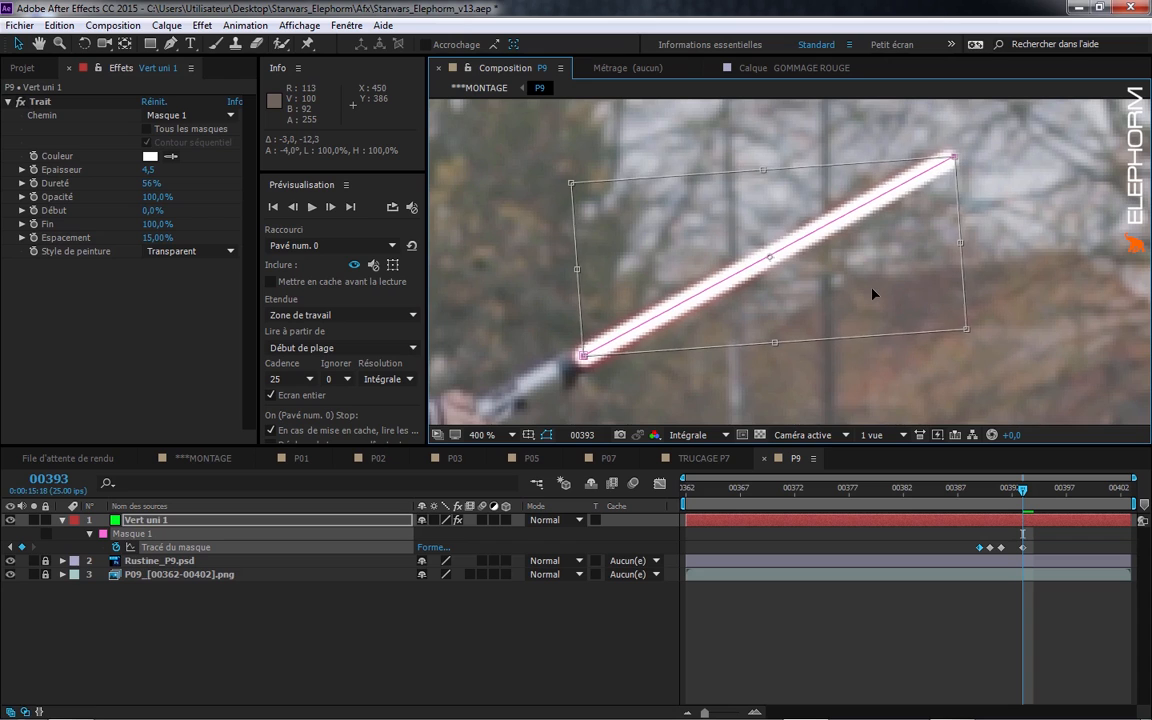
pyautogui.press('Left')
pyautogui.press('Left')
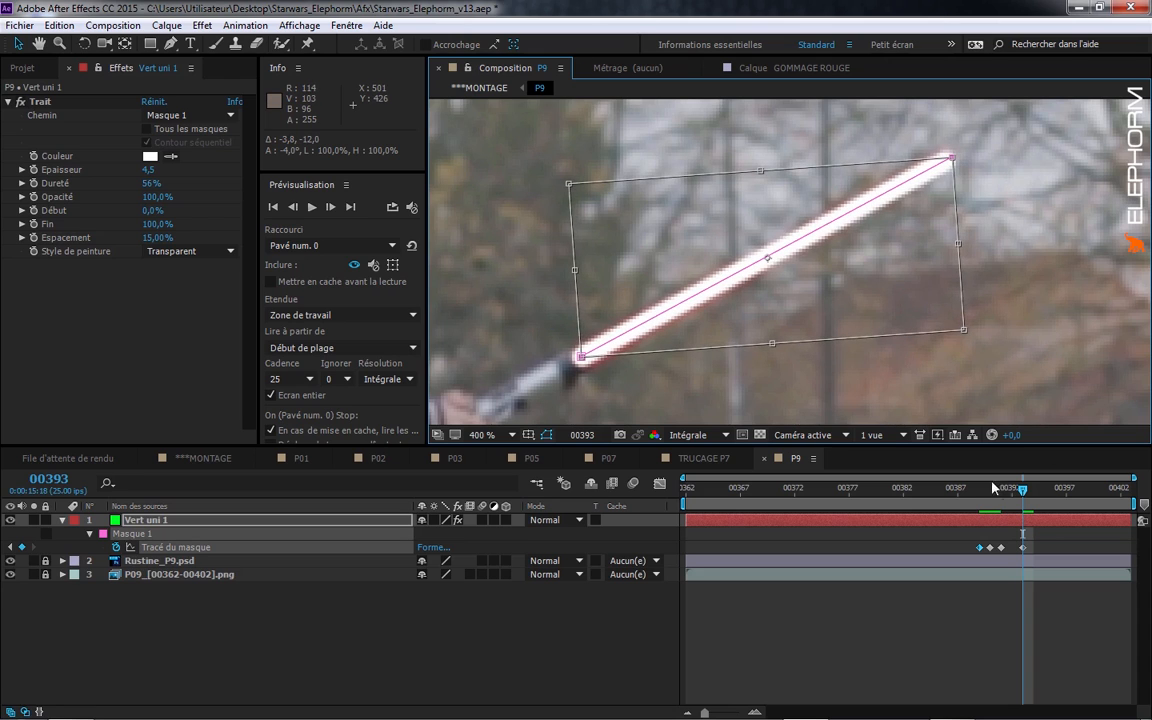
# - At frame 392, shift the whole mask path up slightly and rotate it about -0,5° to match the blade
pyautogui.click(1016, 494)
pyautogui.press('pageup')
pyautogui.doubleClick(588, 362)
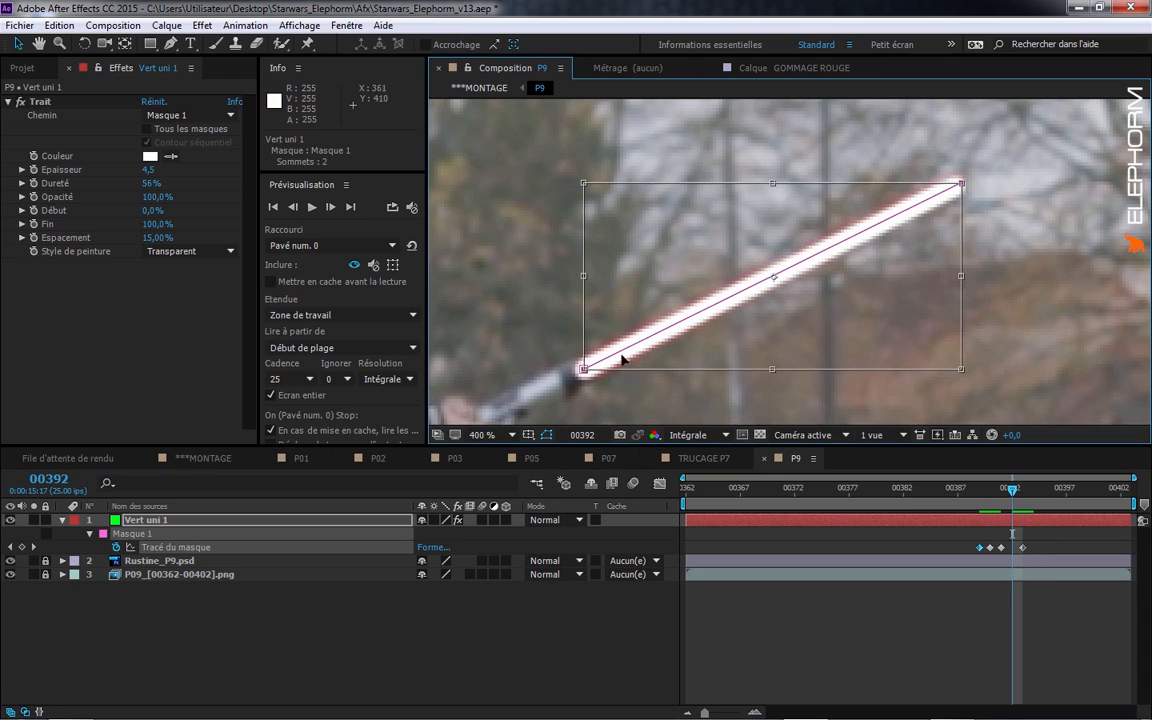
pyautogui.moveTo(1008, 184); pyautogui.dragTo(998, 185)
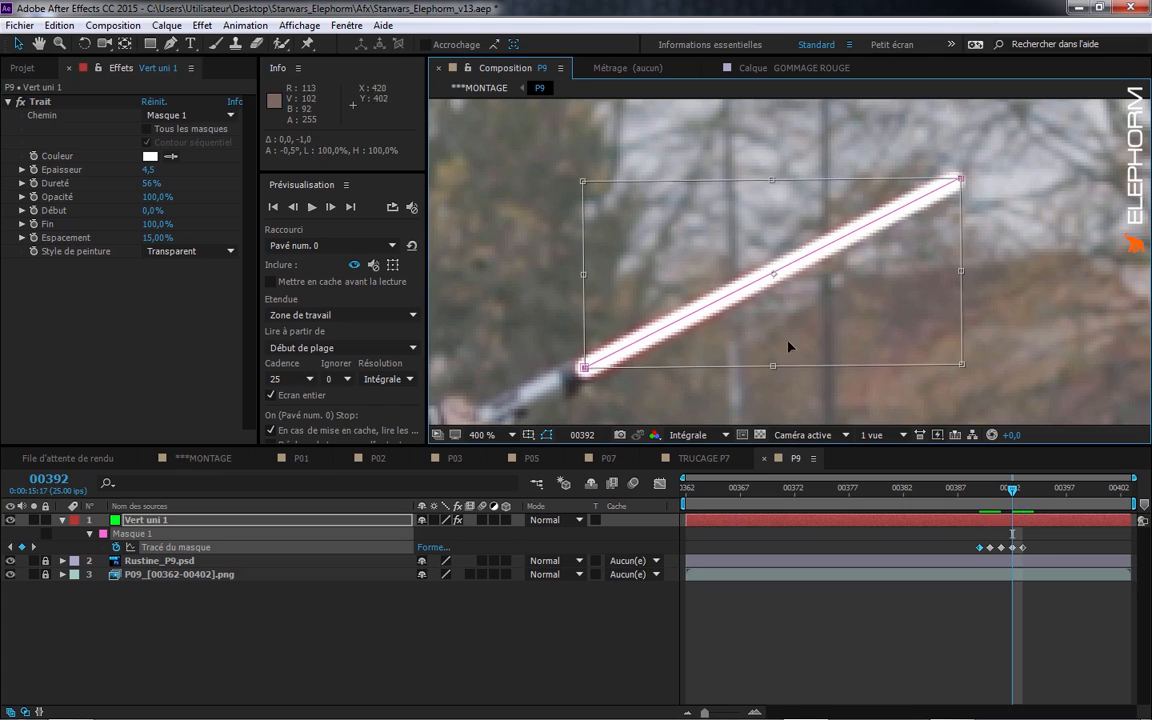
# - Limit the work area to frames 389 through 393
pyautogui.click(1020, 494)
pyautogui.moveTo(1020, 494); pyautogui.dragTo(979, 492)
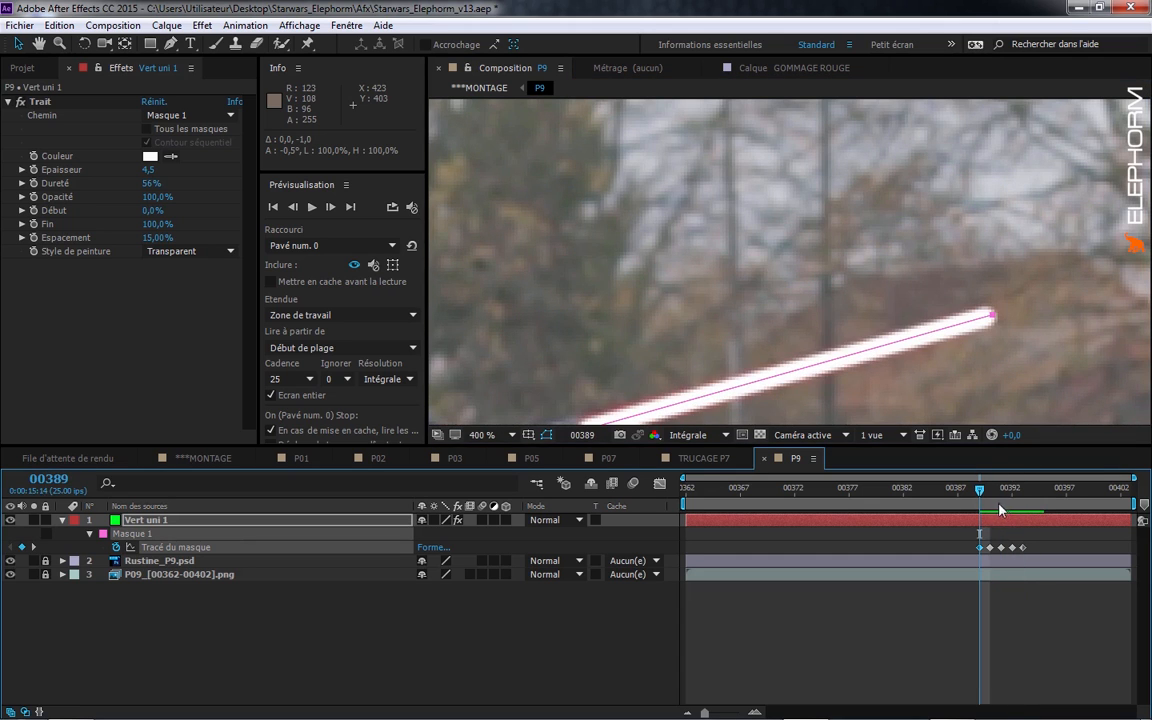
pyautogui.press('b')
pyautogui.click(1021, 494)
pyautogui.press('n')
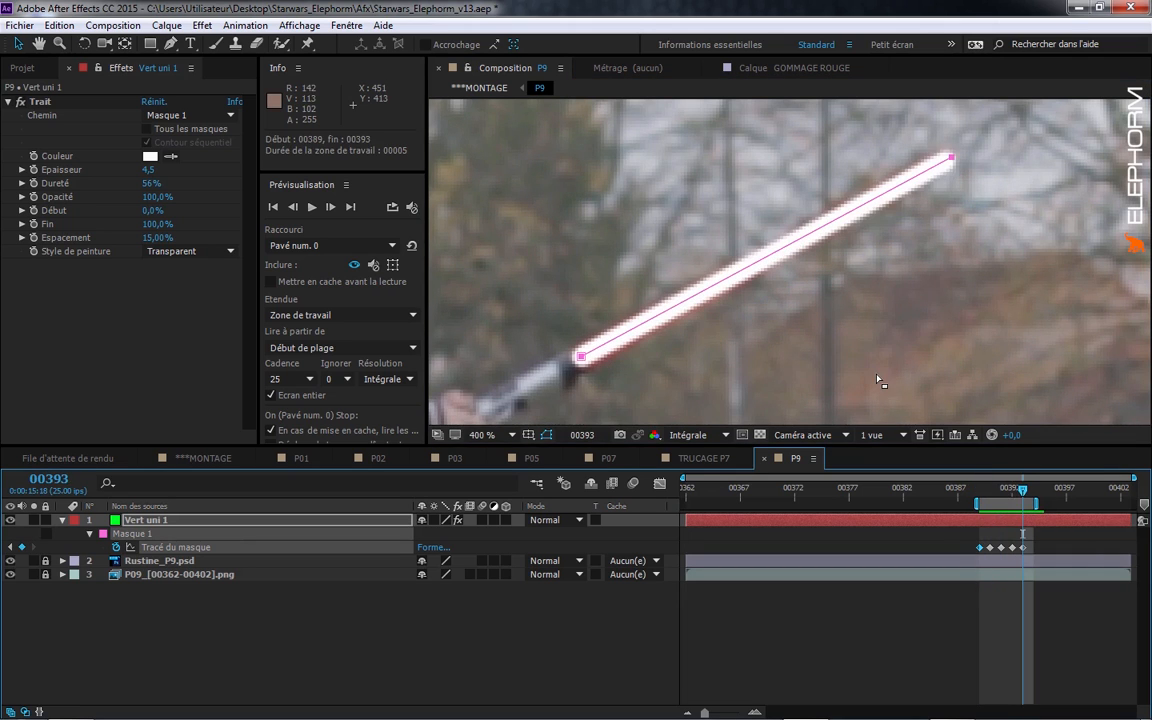
# - Preview the blade animation over the work area at 100 % magnification
pyautogui.press('KP_0')
pyautogui.press('KP_0')
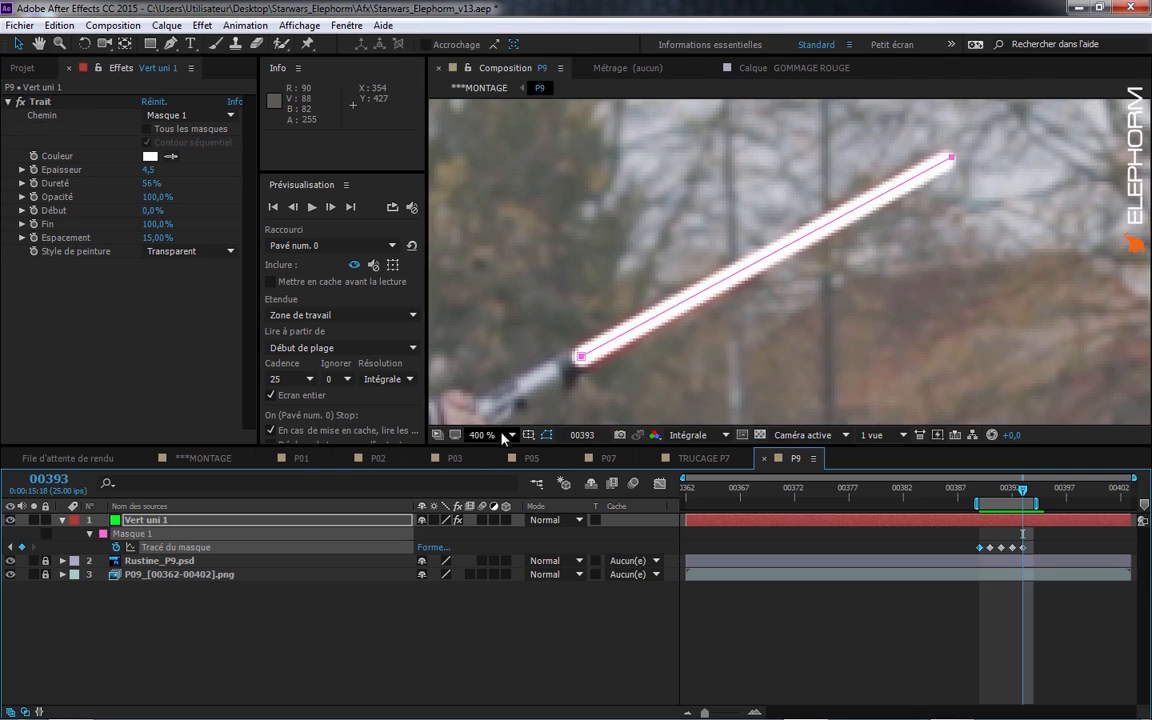
pyautogui.click(480, 435)
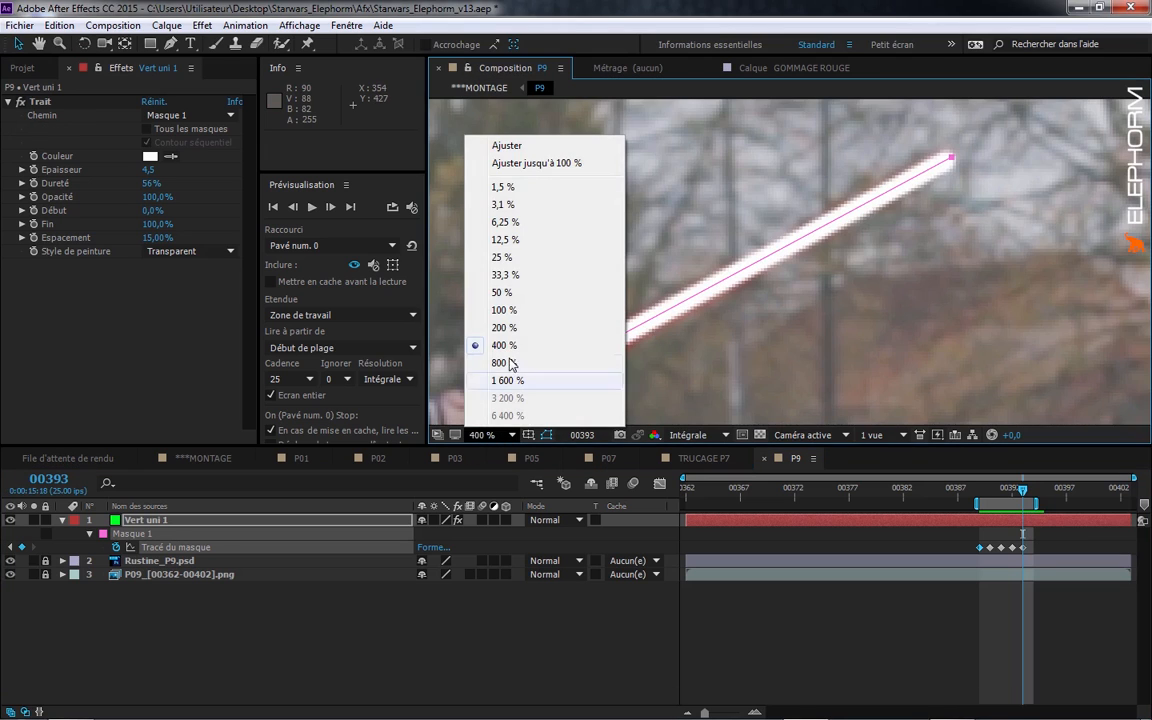
pyautogui.click(504, 310)
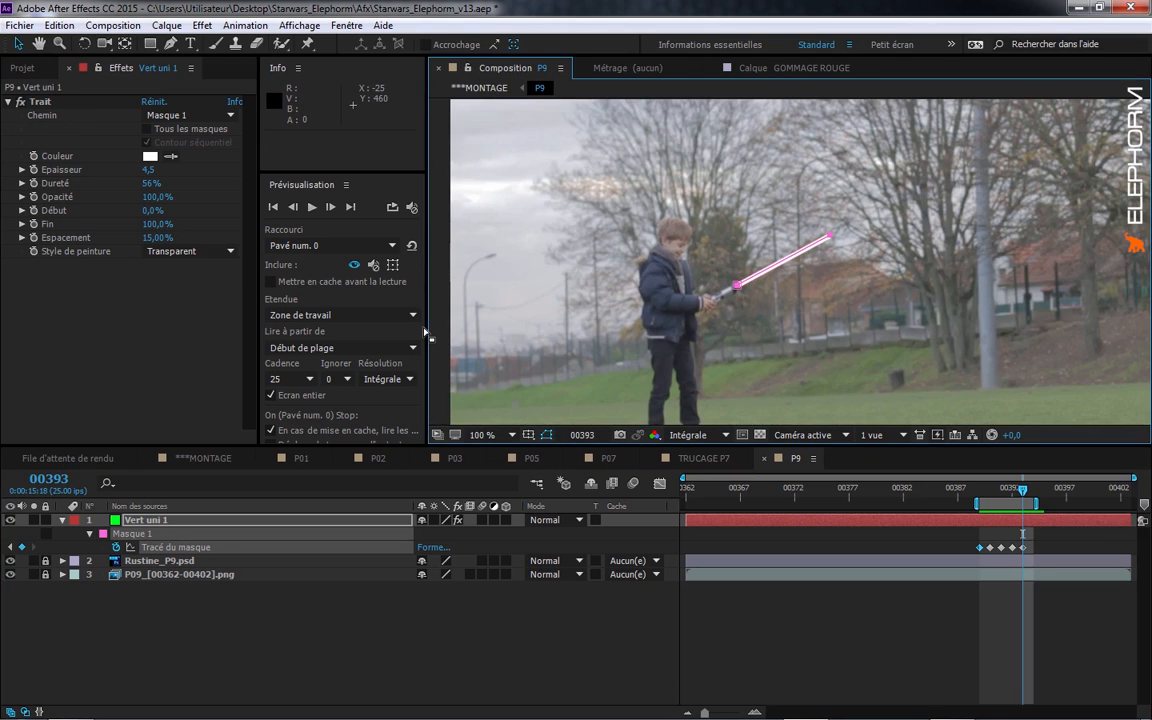
pyautogui.press('KP_0')
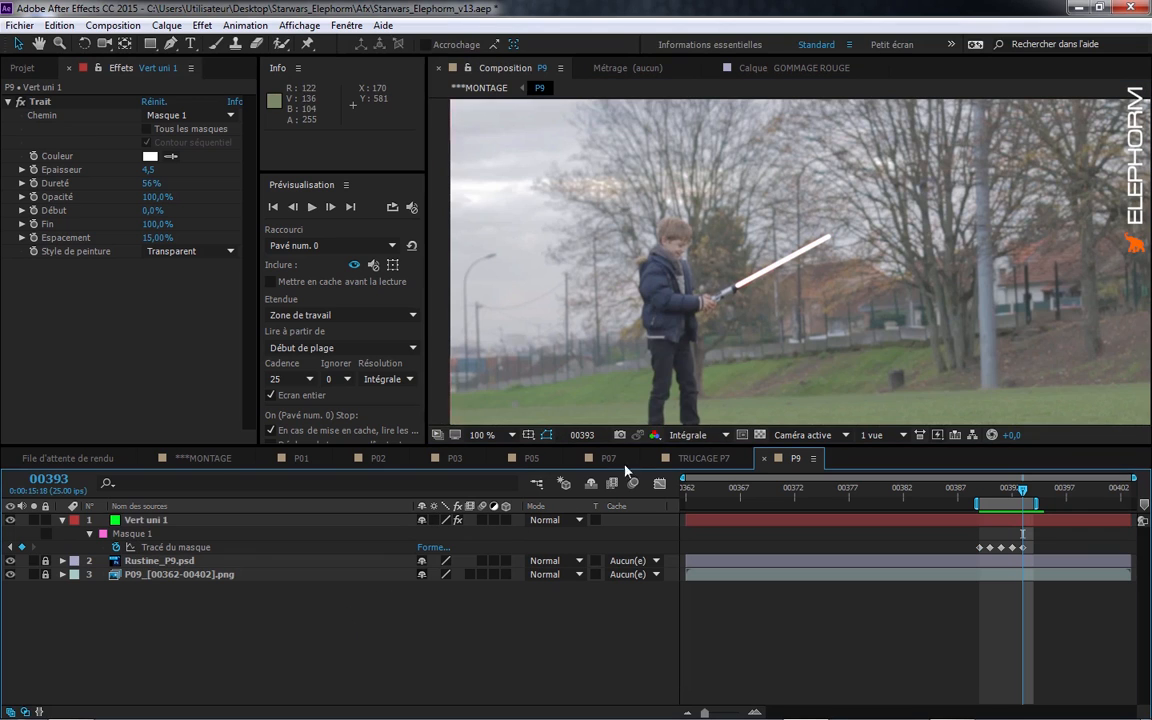
# - Set the Trait effect's Couleur on the green solid to red D20D0D
pyautogui.click(500, 435)
pyautogui.click(520, 345)
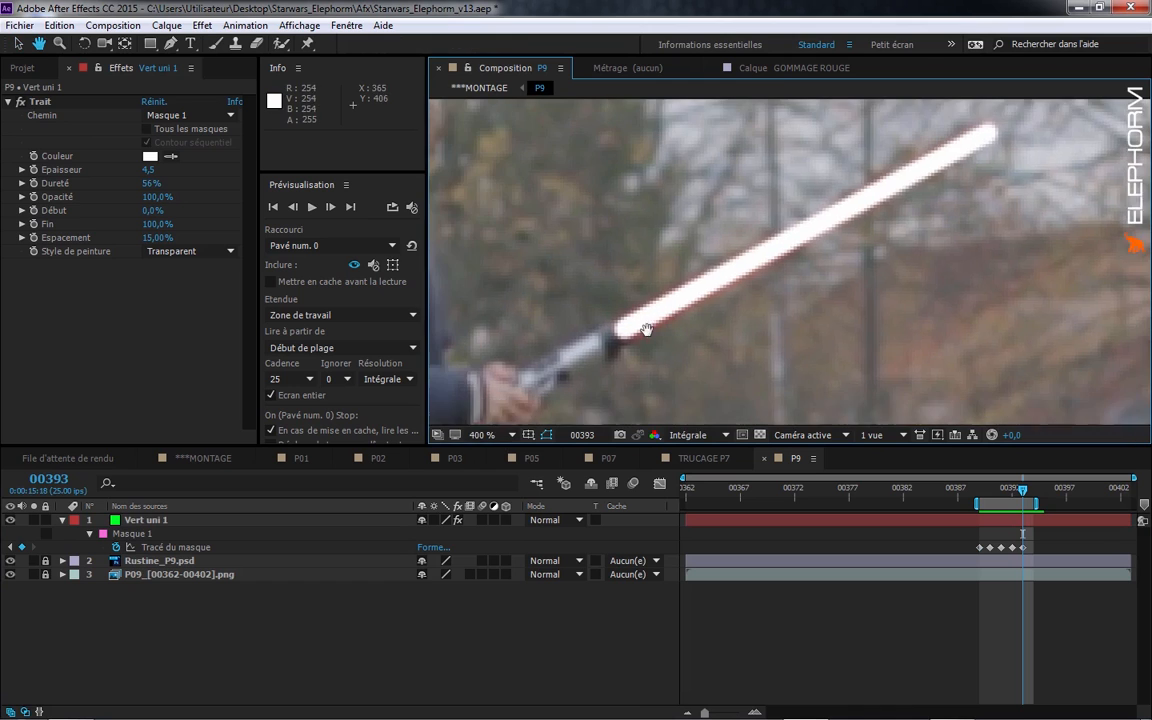
pyautogui.click(160, 519)
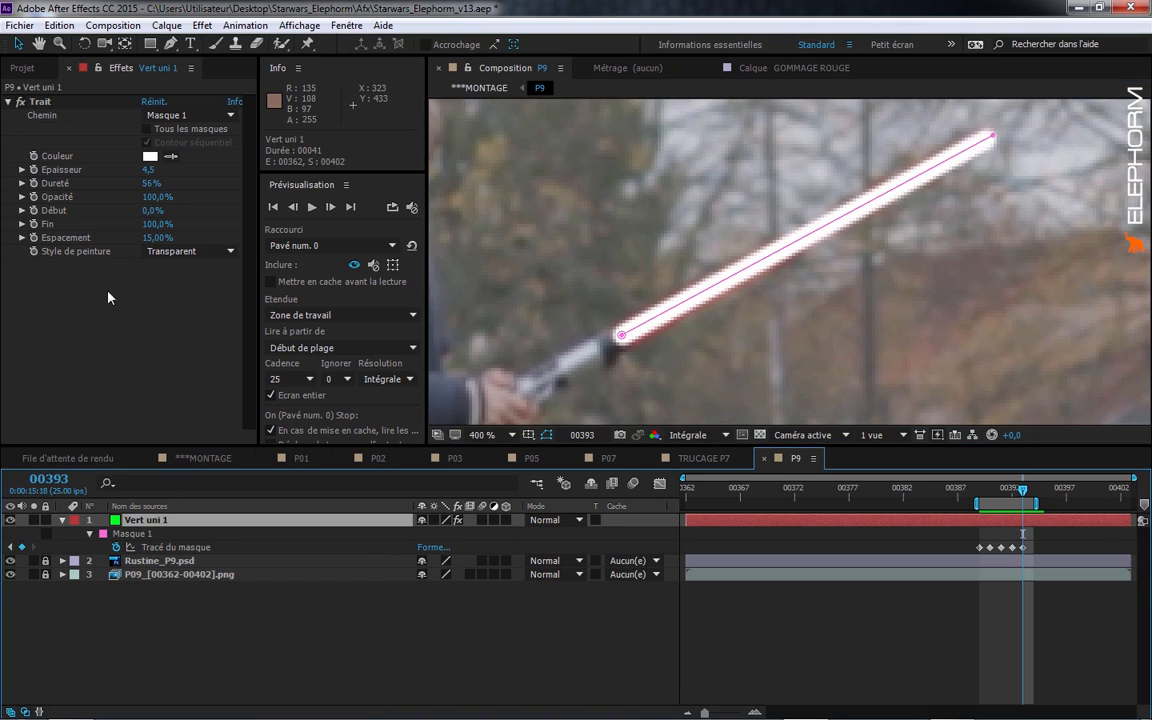
pyautogui.rightClick(108, 291)
pyautogui.click(149, 156)
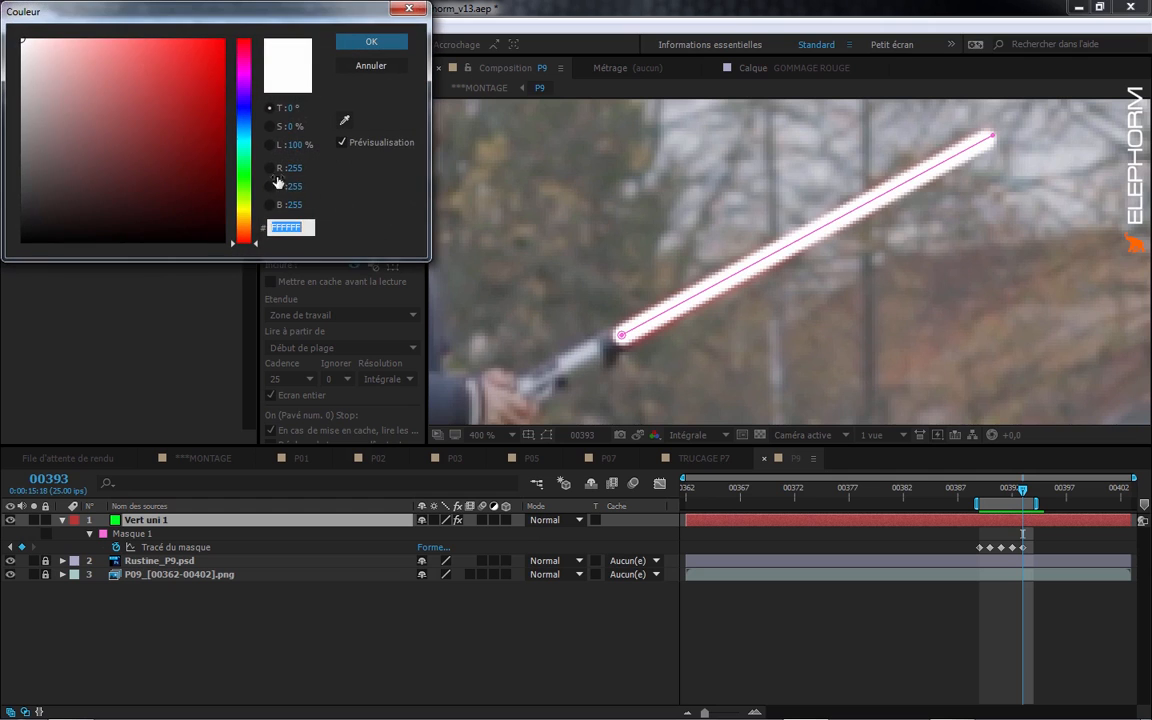
pyautogui.moveTo(209, 71); pyautogui.dragTo(212, 74)
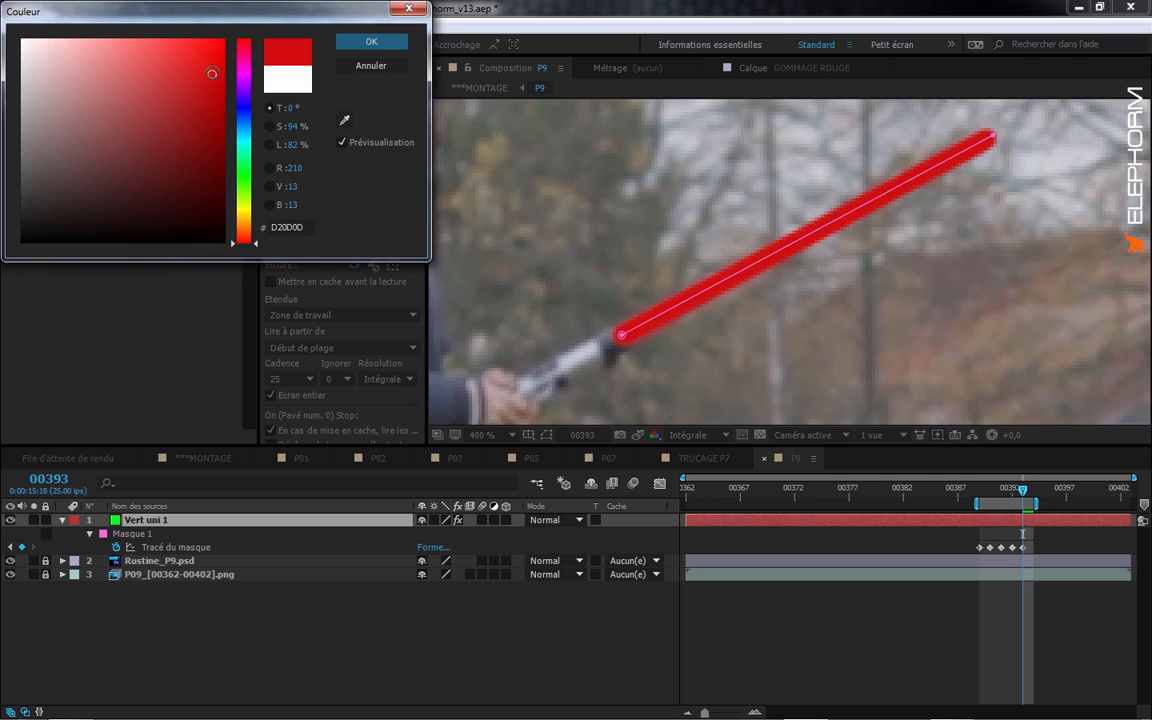
pyautogui.click(371, 41)
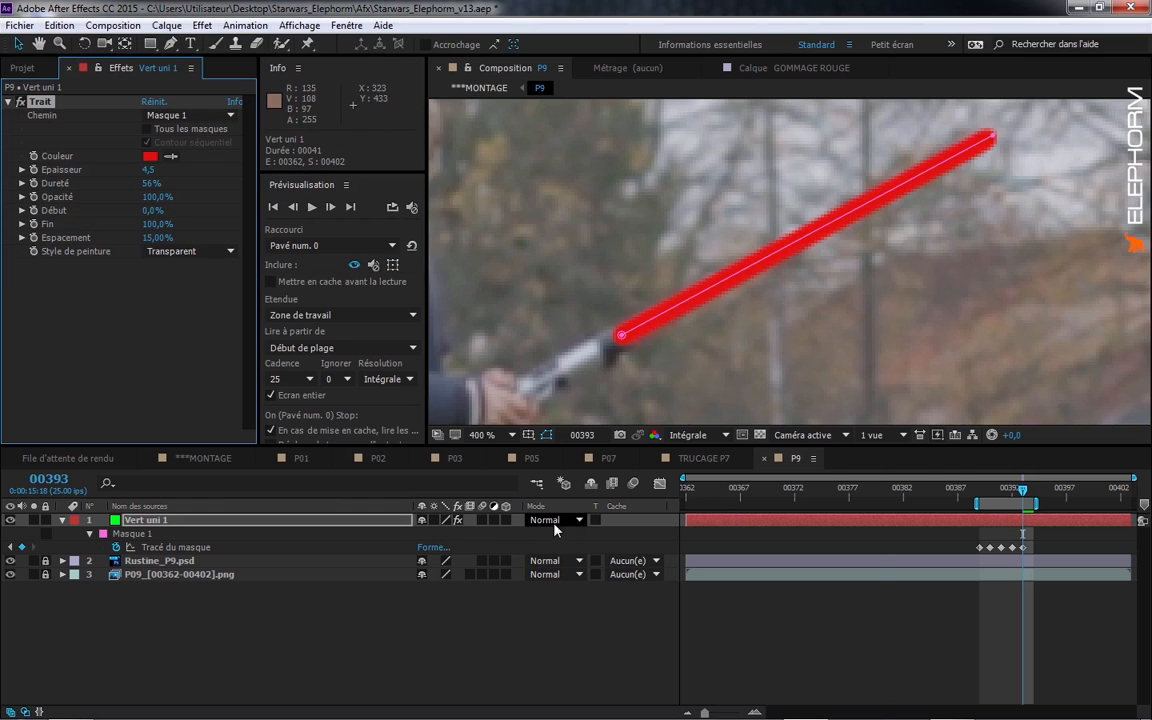
# - Set the solid's blending mode to Addition and add a Flou accéléré effect with Intensité 3,0
pyautogui.click(554, 524)
pyautogui.click(590, 283)
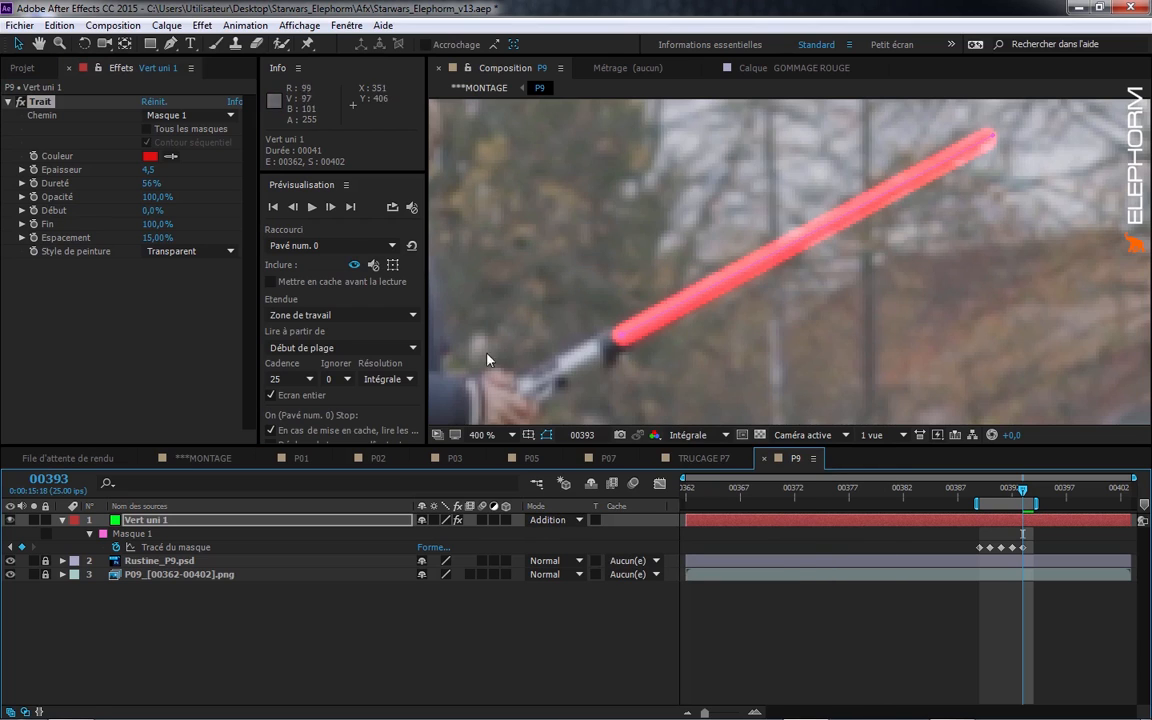
pyautogui.rightClick(158, 273)
pyautogui.moveTo(205, 532)
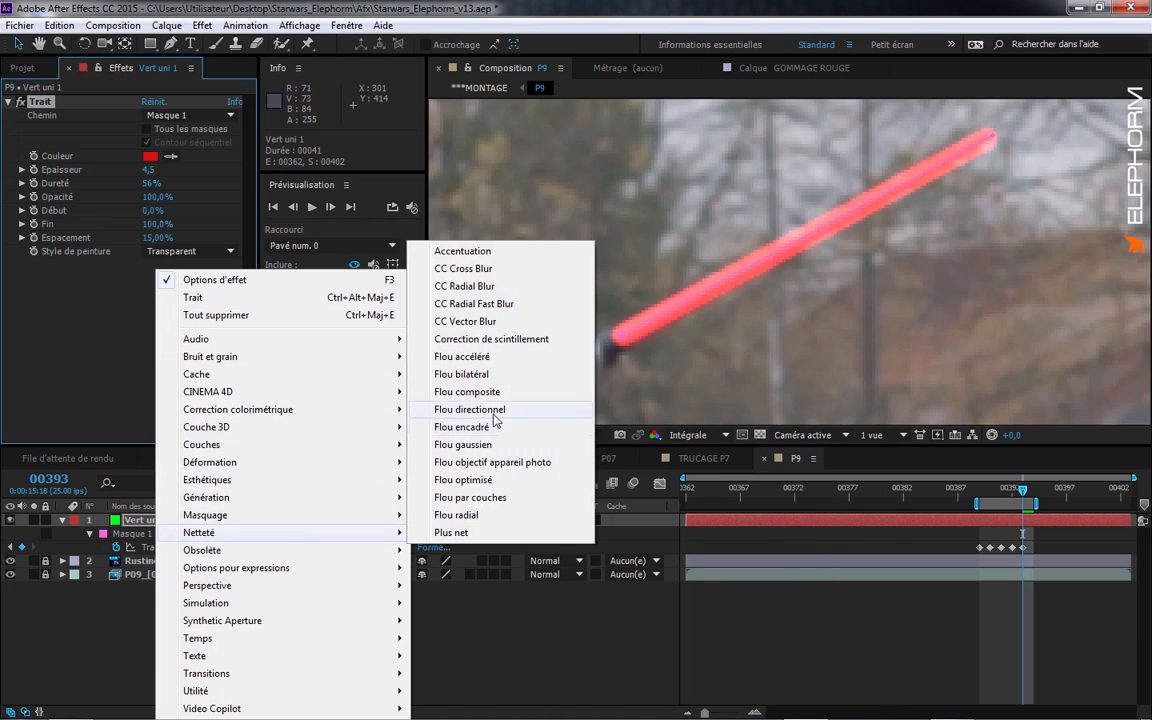
pyautogui.click(462, 356)
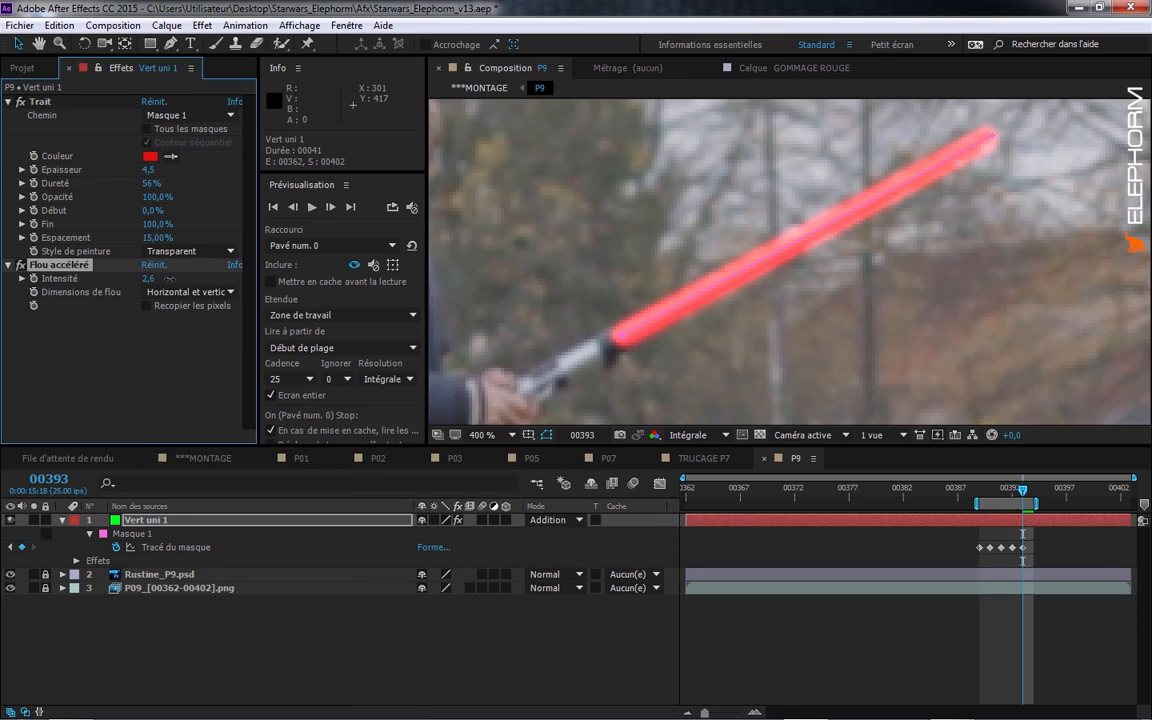
# - Duplicate the blade solid and set the copy's Flou accéléré Intensité to 12,0
pyautogui.click(156, 520)
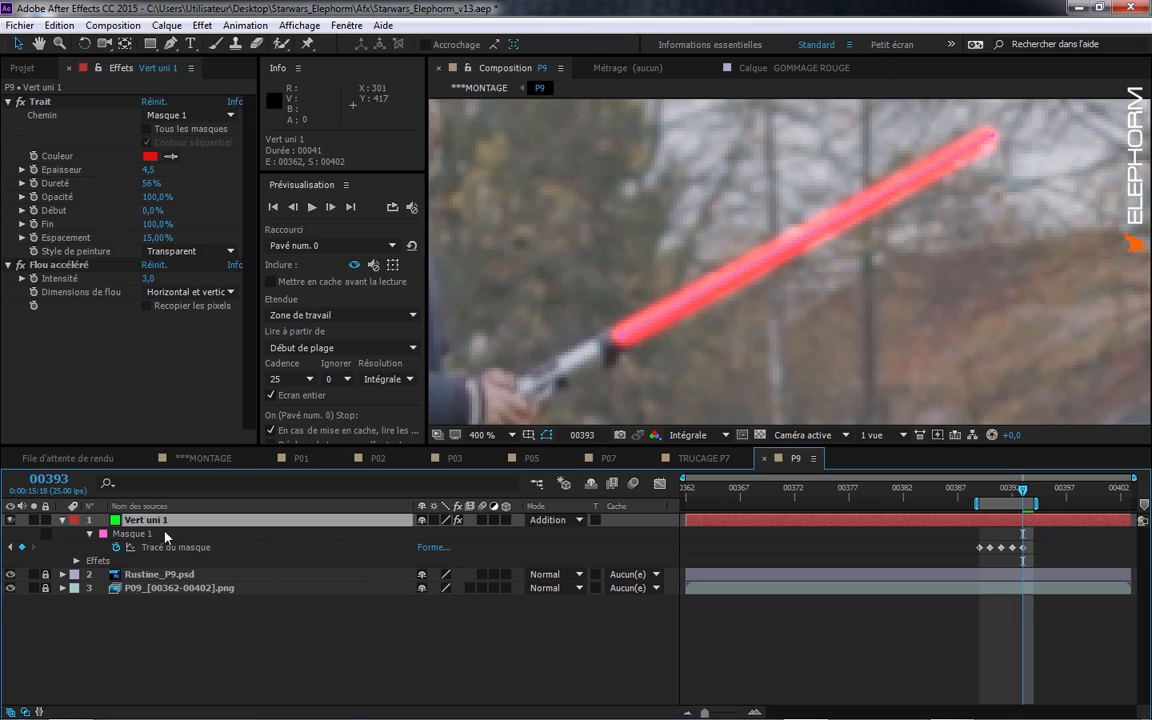
pyautogui.hotkey('ctrl', 'd')
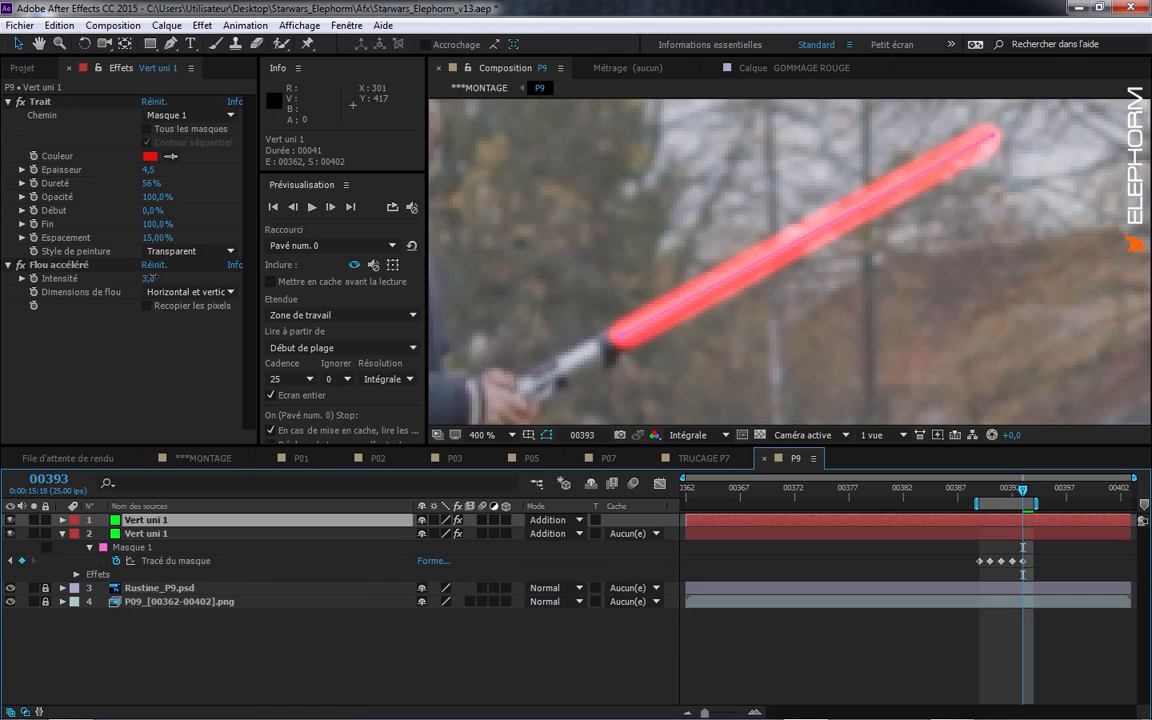
pyautogui.moveTo(149, 279); pyautogui.dragTo(155, 305)
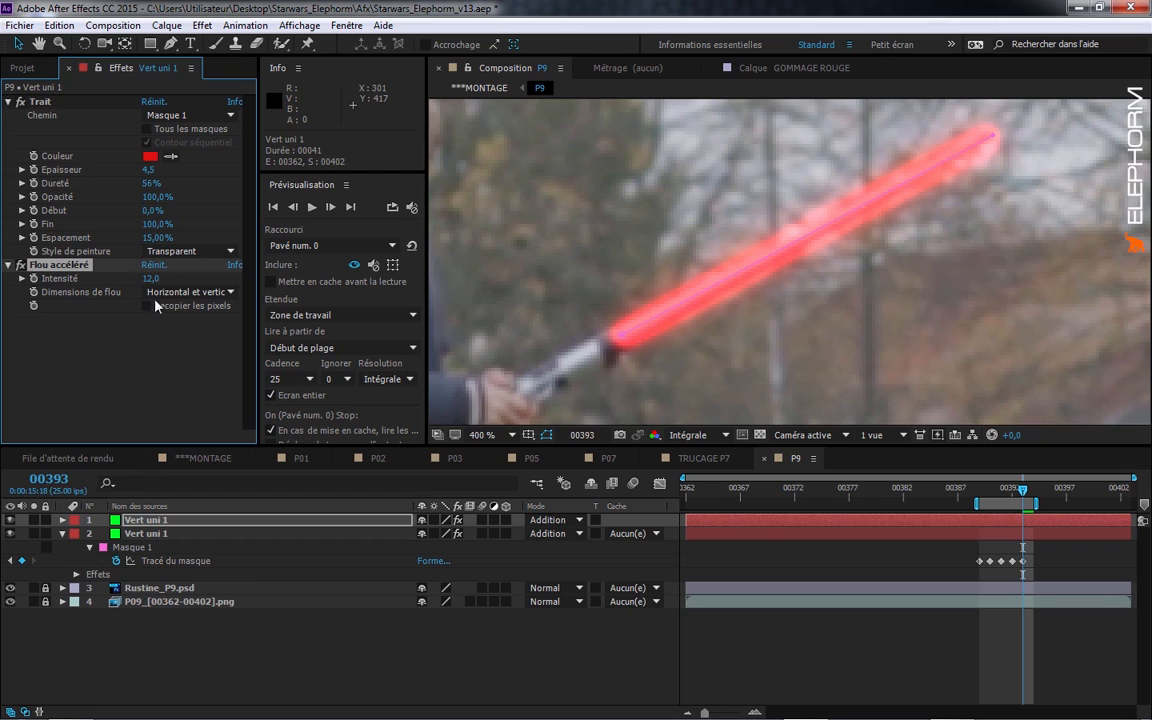
pyautogui.click(62, 533)
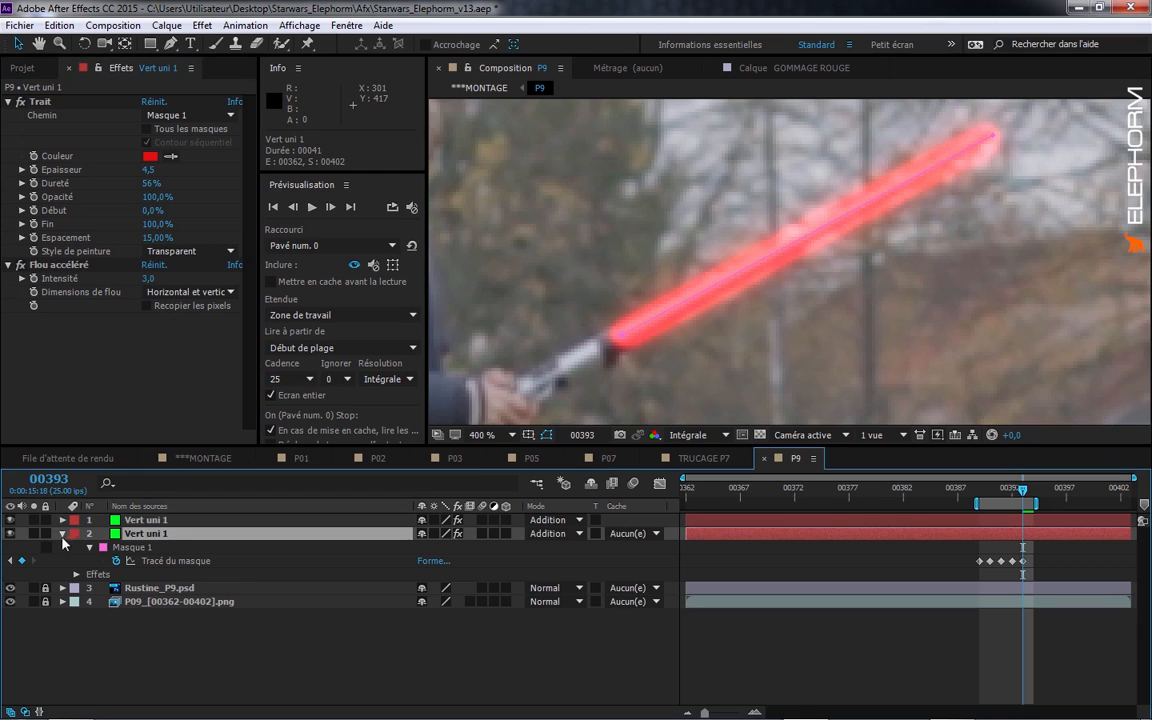
# - Duplicate the top blade solid and give the copy a pale pink stroke, Epaisseur 2,5 and Flou accéléré Intensité 4,3
pyautogui.click(140, 534)
pyautogui.click(145, 521)
pyautogui.hotkey('ctrl', 'd')
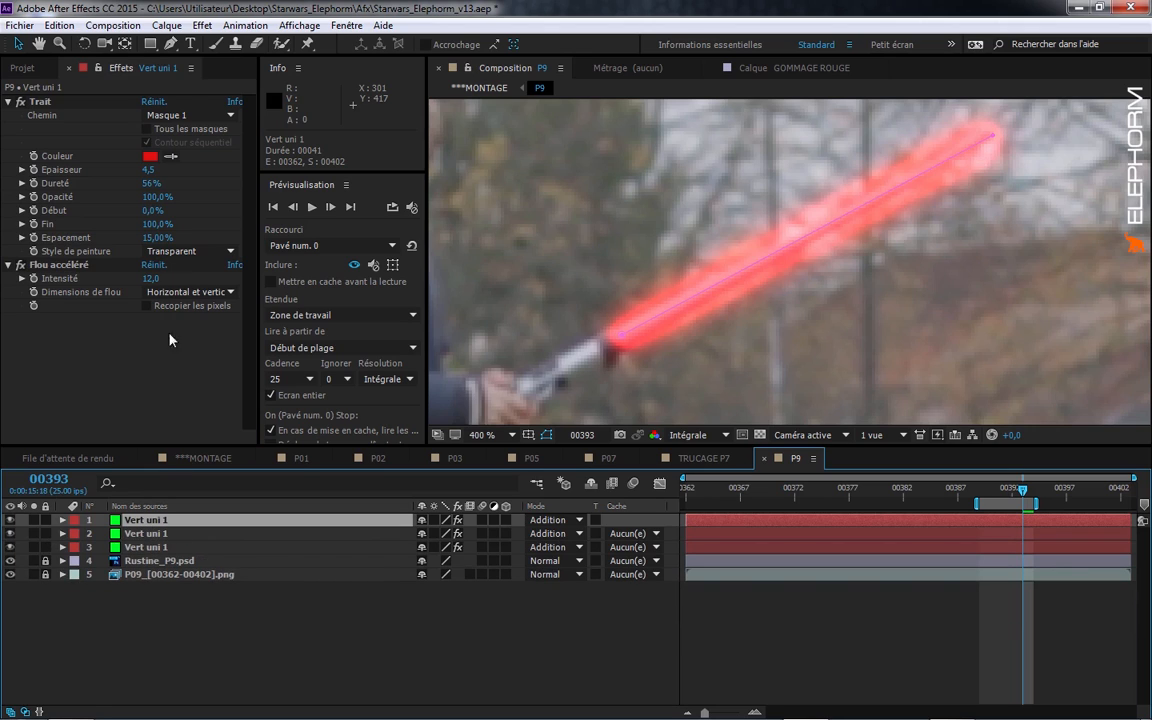
pyautogui.click(150, 157)
pyautogui.moveTo(115, 80); pyautogui.dragTo(68, 33)
pyautogui.click(343, 46)
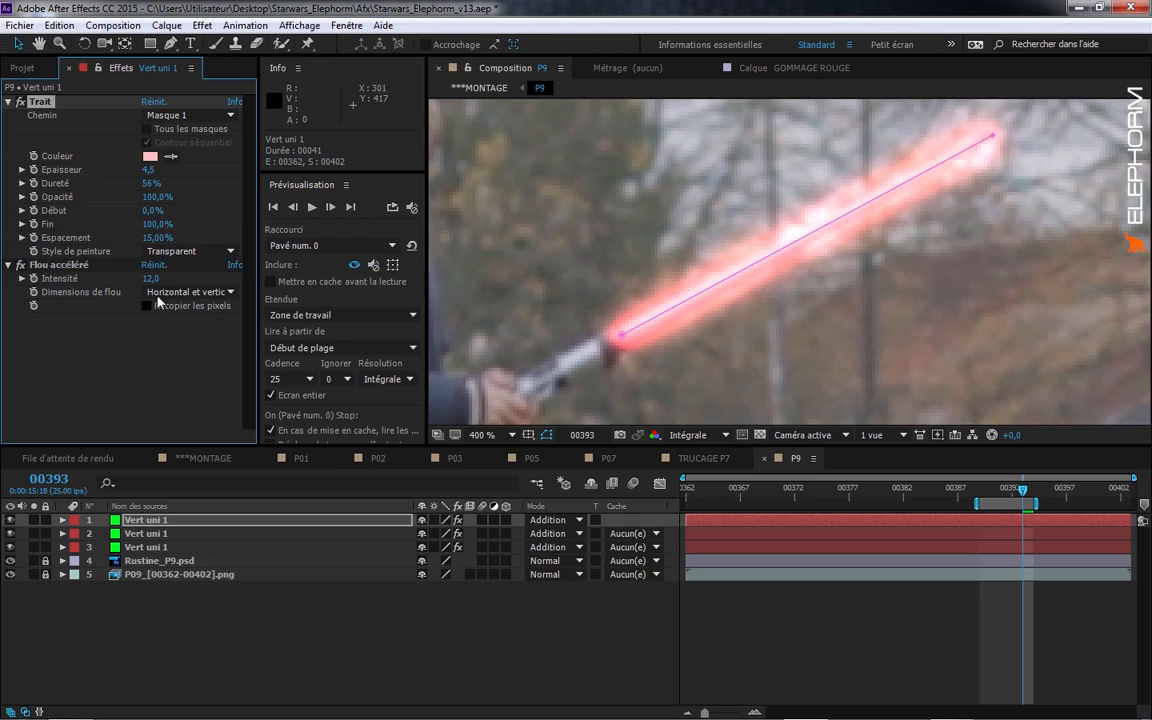
pyautogui.moveTo(148, 278); pyautogui.dragTo(73, 279)
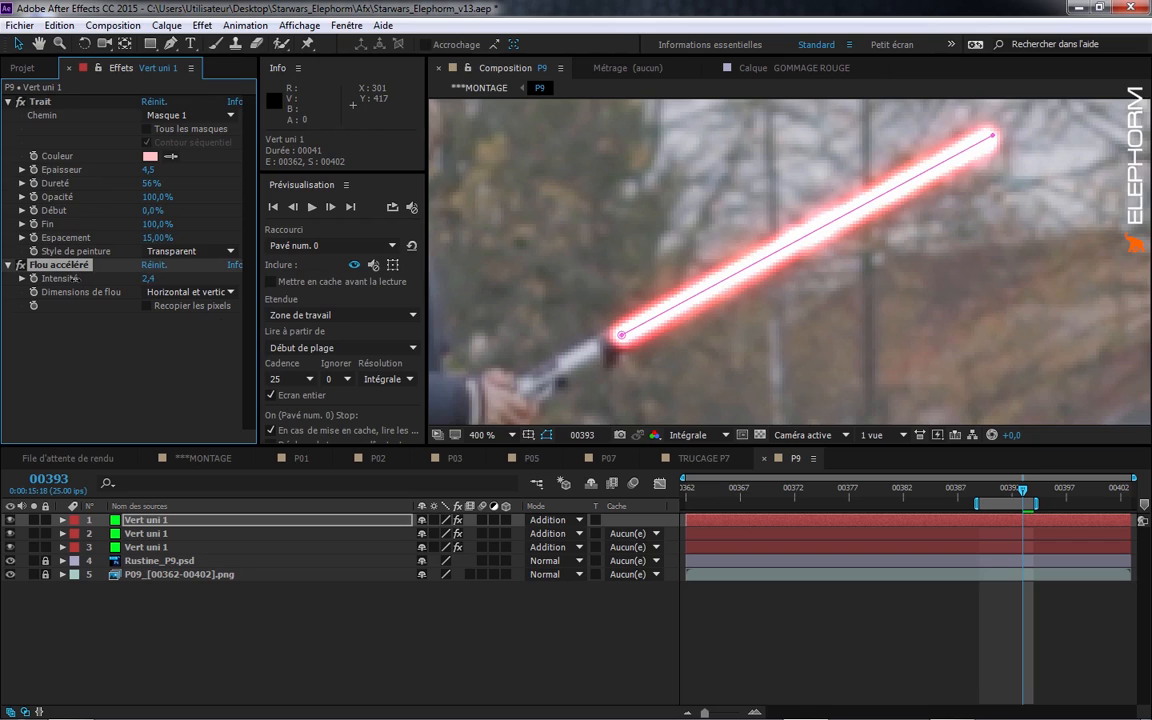
pyautogui.moveTo(148, 170); pyautogui.dragTo(3, 160)
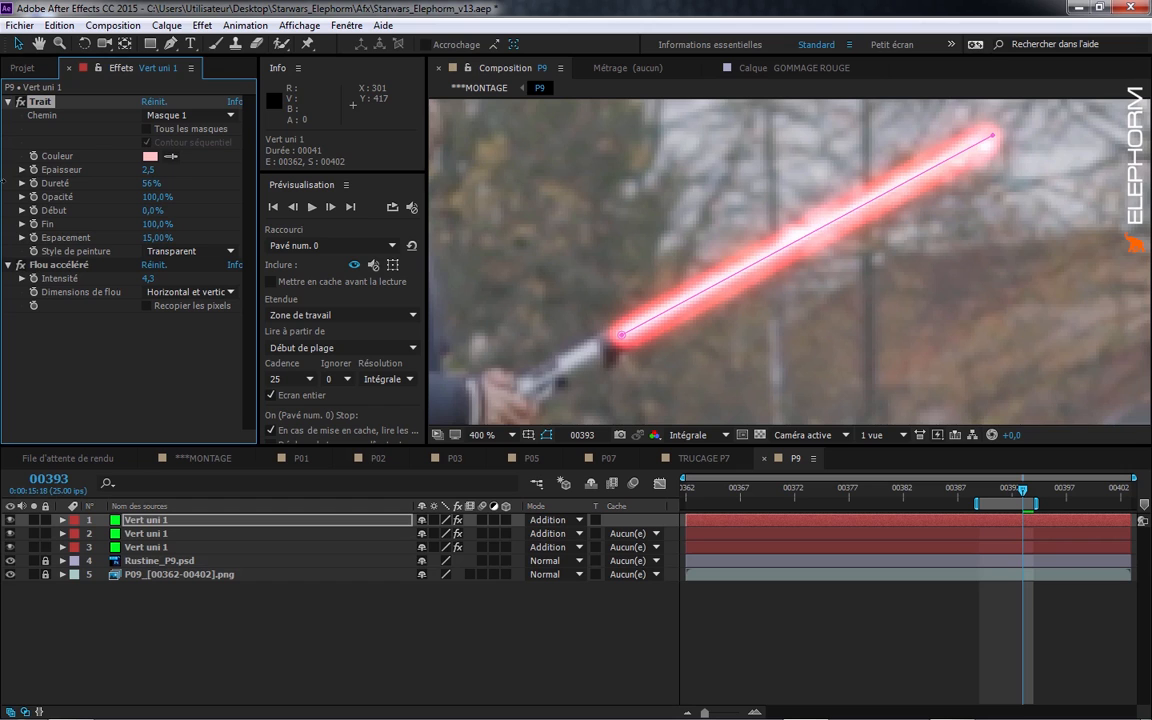
# - Preview the layered red blade glow over the work area at 100 % magnification
pyautogui.click(478, 436)
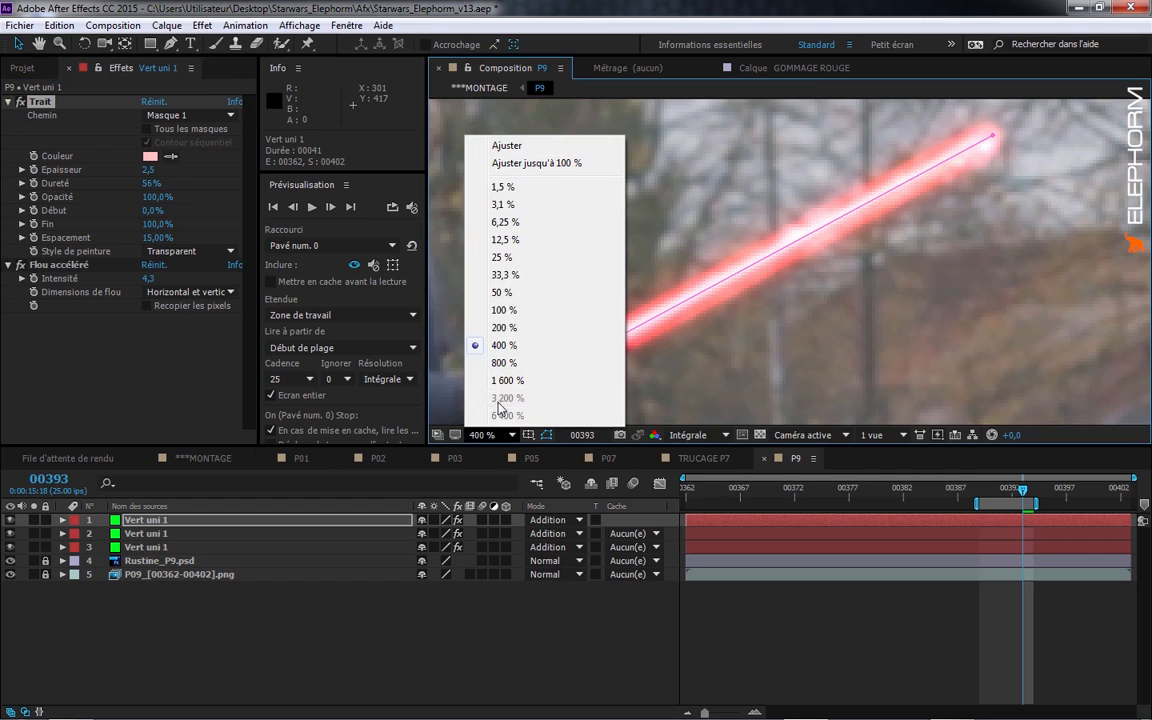
pyautogui.click(498, 310)
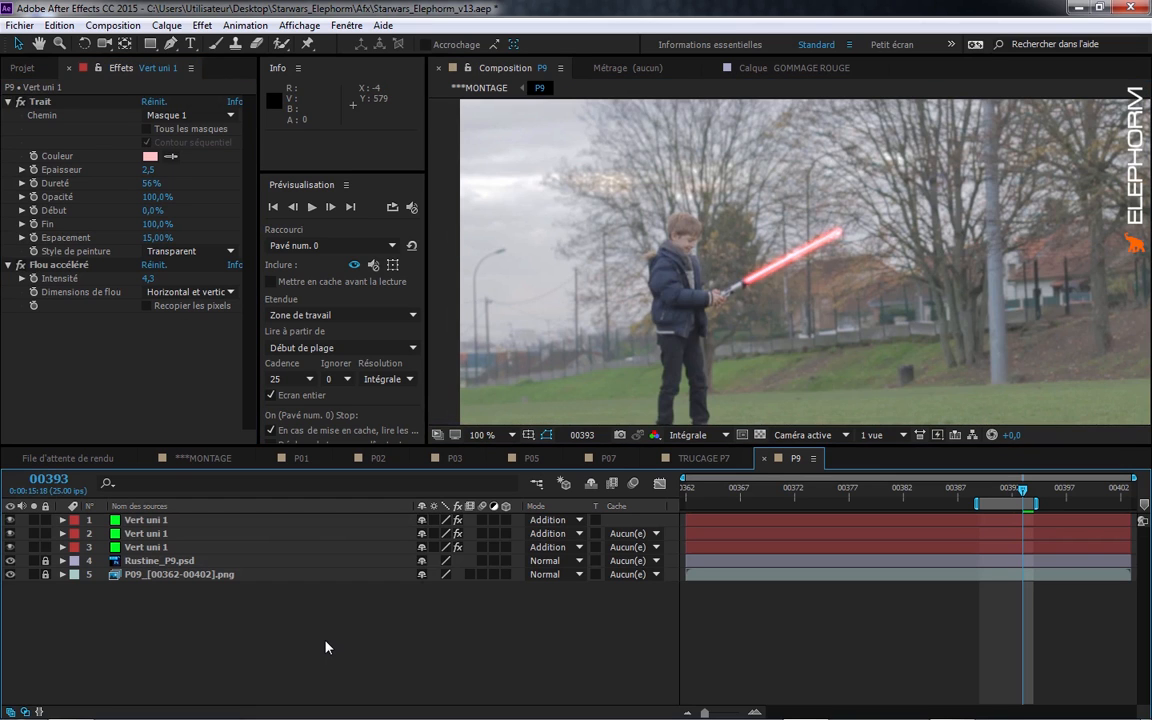
pyautogui.press('KP_0')
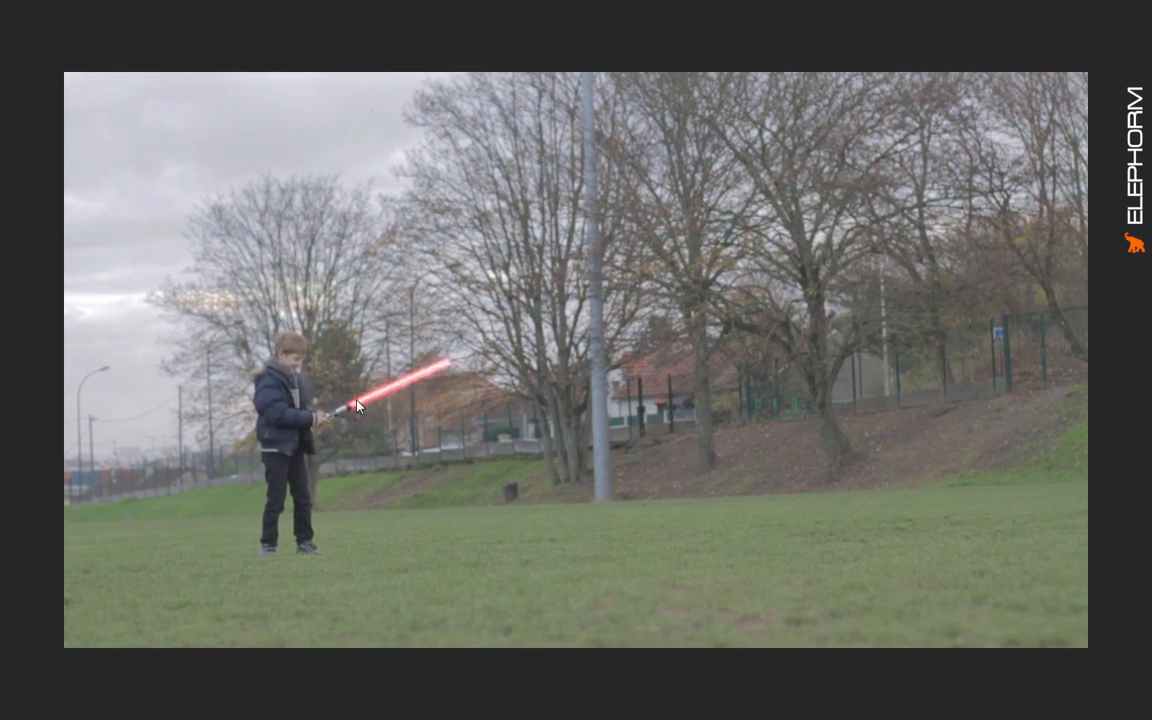
pyautogui.press('space')
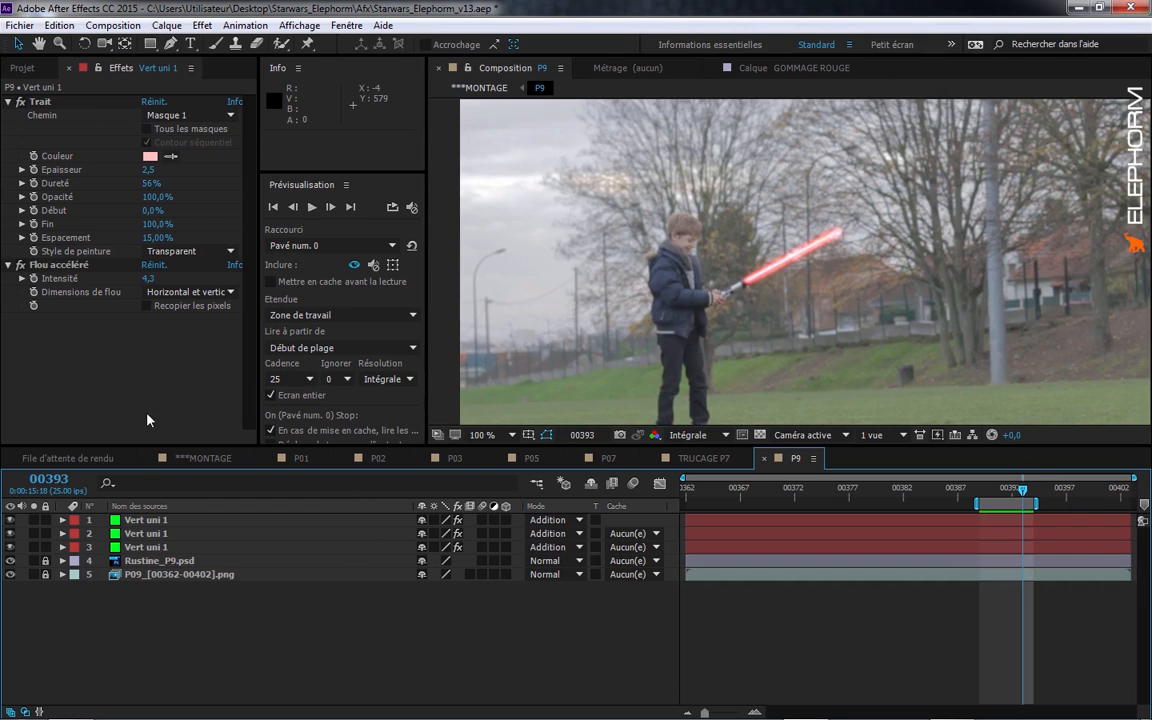
# - Delete the three stacked Vert uni 1 blade solids from the P9 composition
pyautogui.click(147, 419)
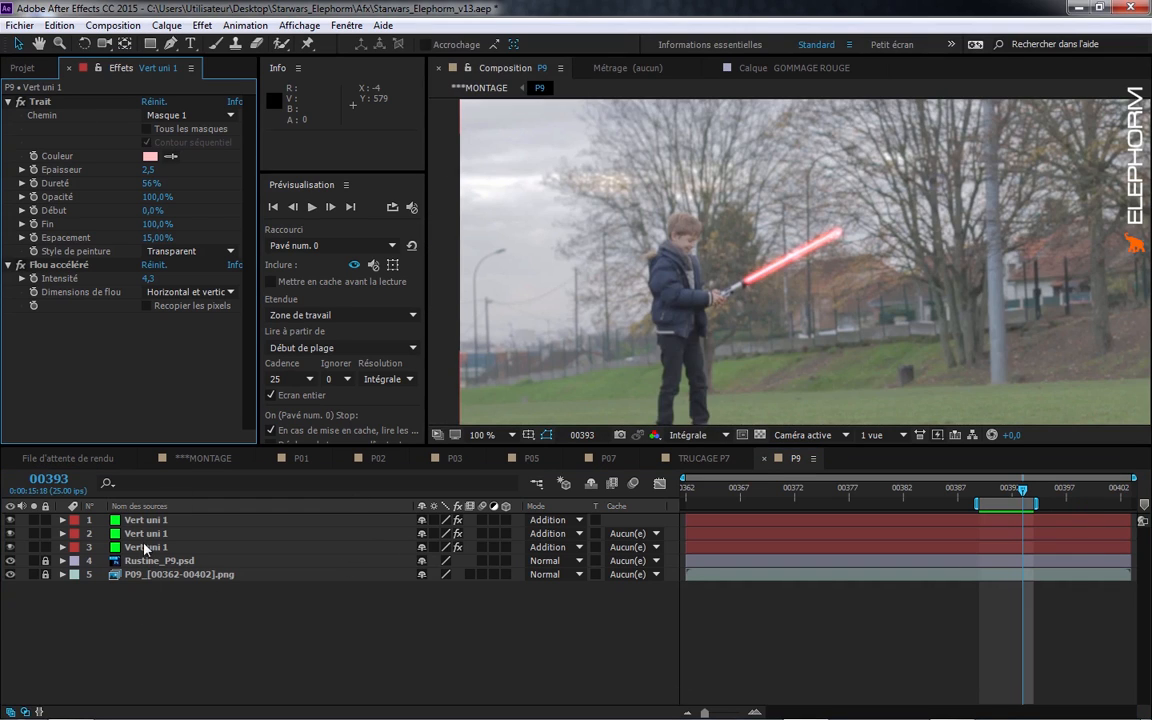
pyautogui.click(147, 507)
pyautogui.click(149, 520)
pyautogui.keyDown('shift'); pyautogui.click(147, 547); pyautogui.keyUp('shift')
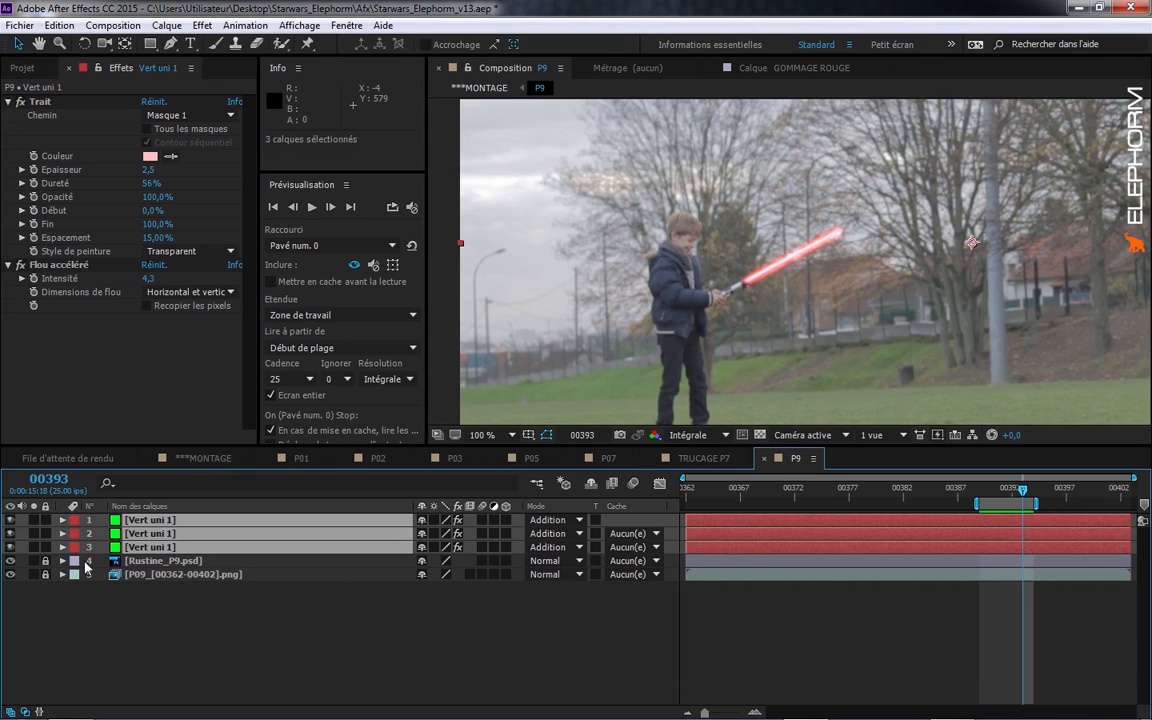
pyautogui.press('Delete')
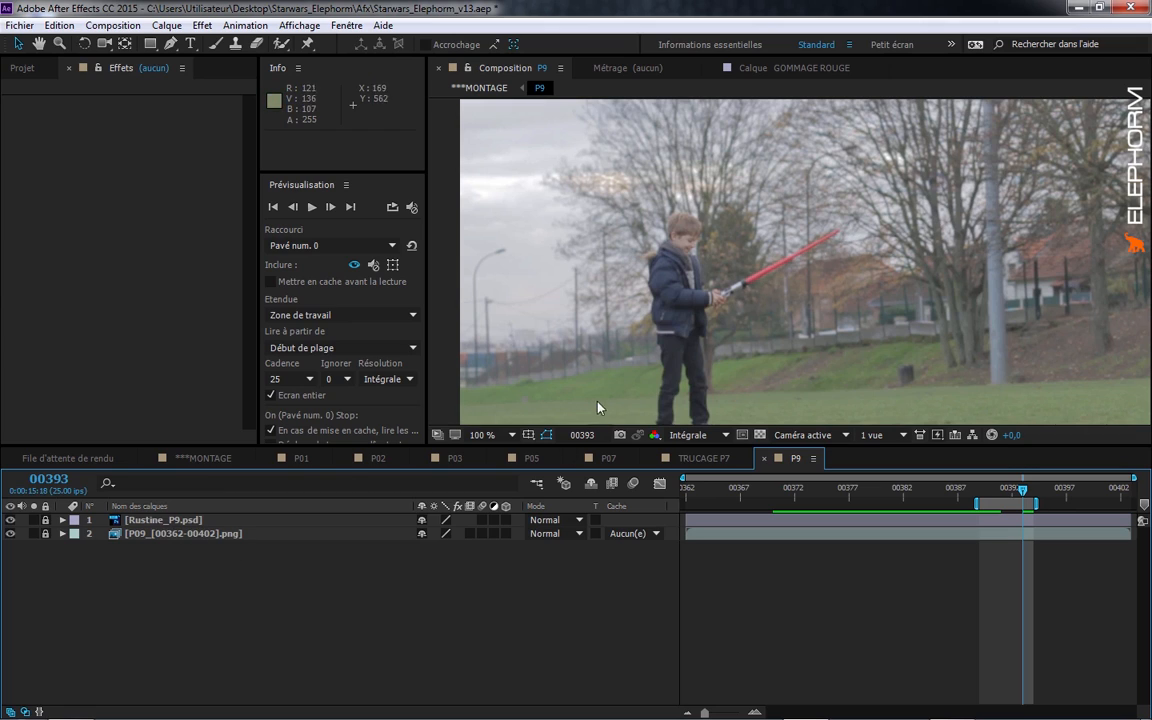
# - Create a red solid named laser above the footage and hide it
pyautogui.rightClick(165, 585)
pyautogui.moveTo(370, 430)
pyautogui.click(468, 470)
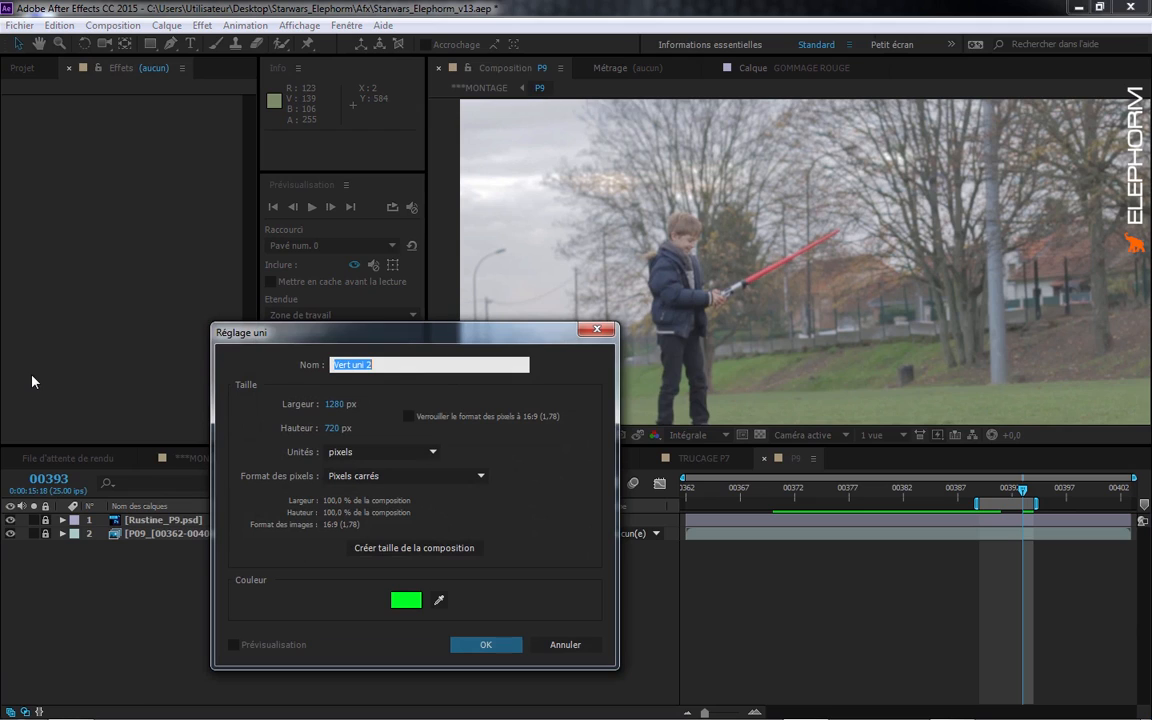
pyautogui.write('laser')
pyautogui.click(405, 601)
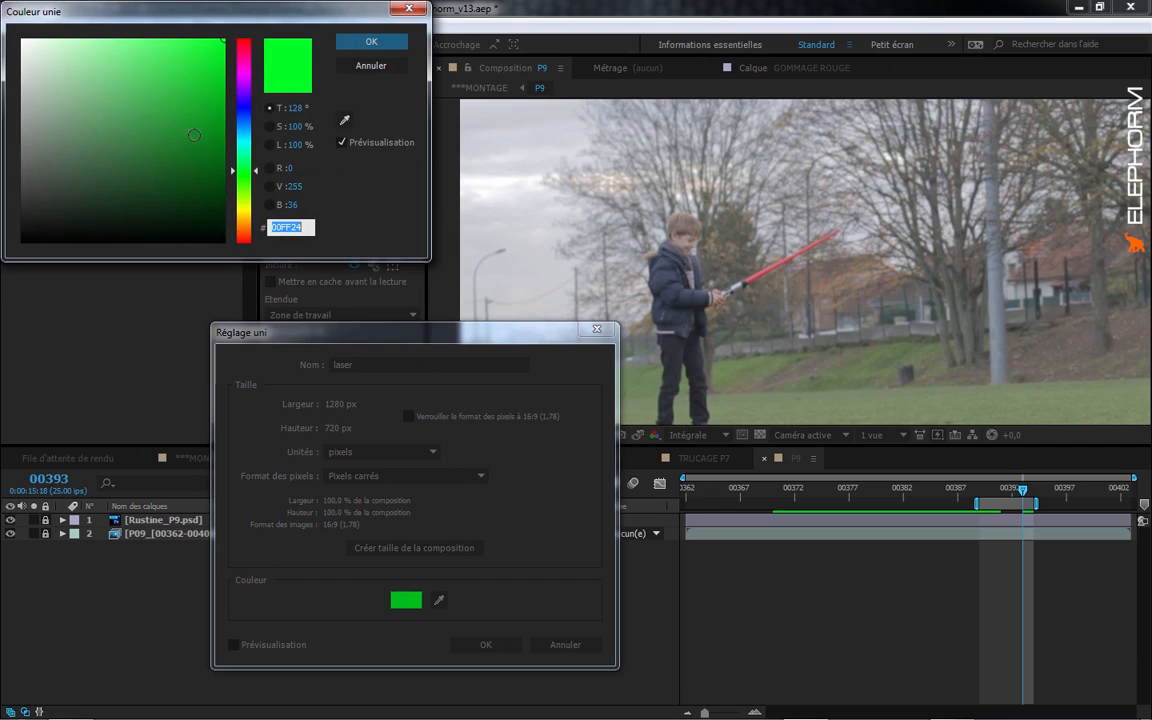
pyautogui.moveTo(243, 175); pyautogui.dragTo(222, 62)
pyautogui.click(368, 44)
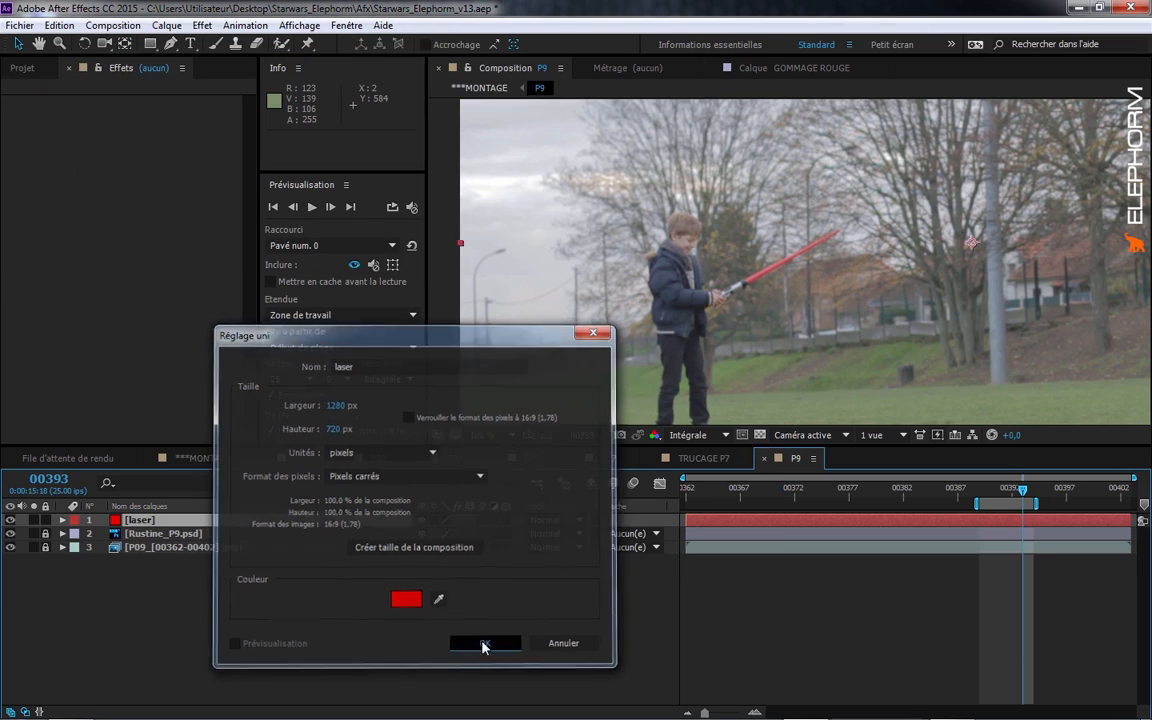
pyautogui.click(485, 644)
pyautogui.click(10, 520)
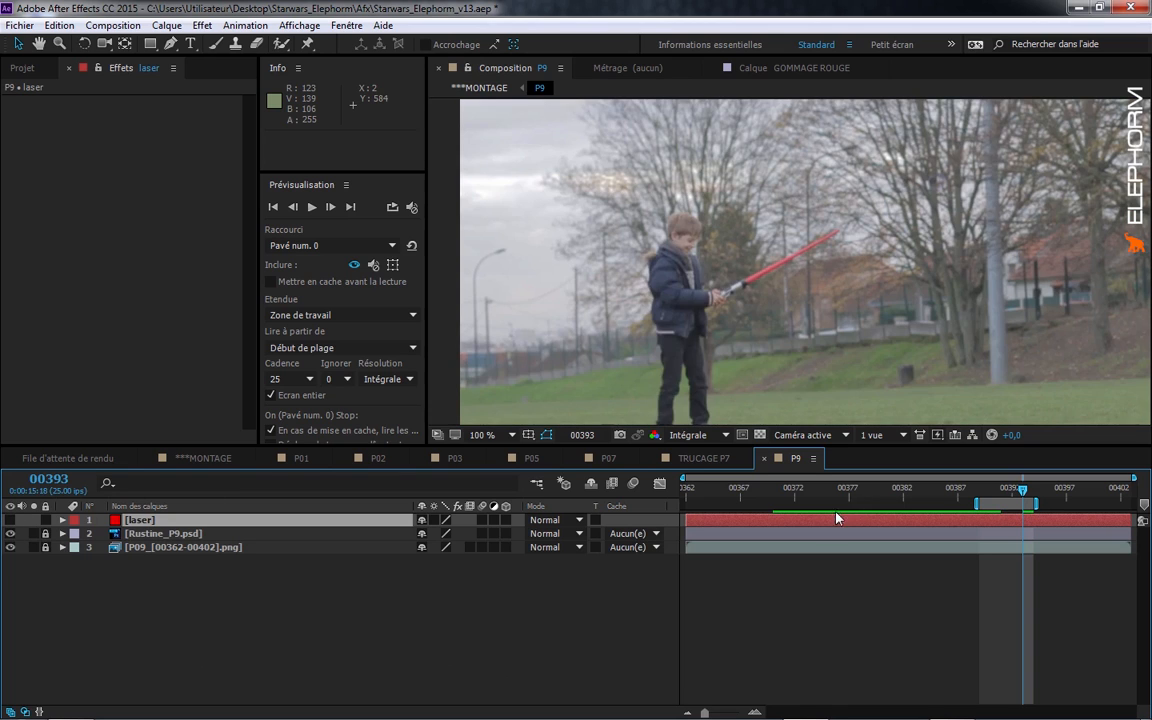
# - At frame 385, draw a closed, rounded Pen mask around the toy sword's red blade on the laser solid
pyautogui.moveTo(955, 498); pyautogui.dragTo(923, 531)
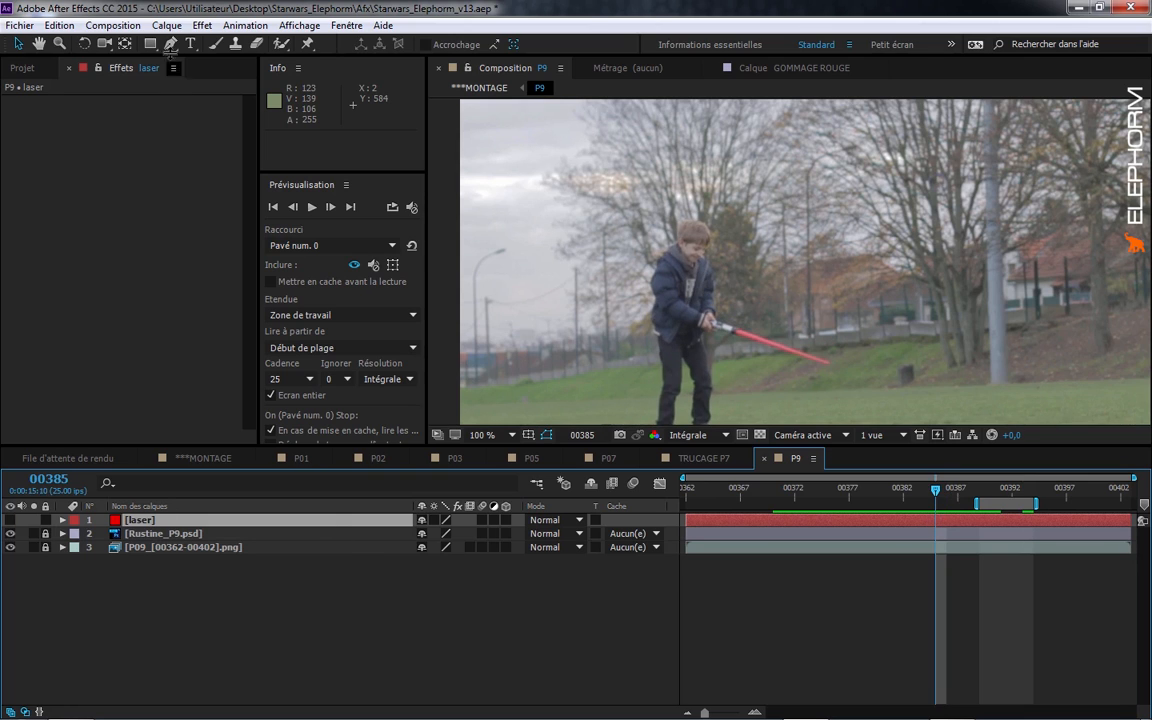
pyautogui.click(171, 44)
pyautogui.click(496, 435)
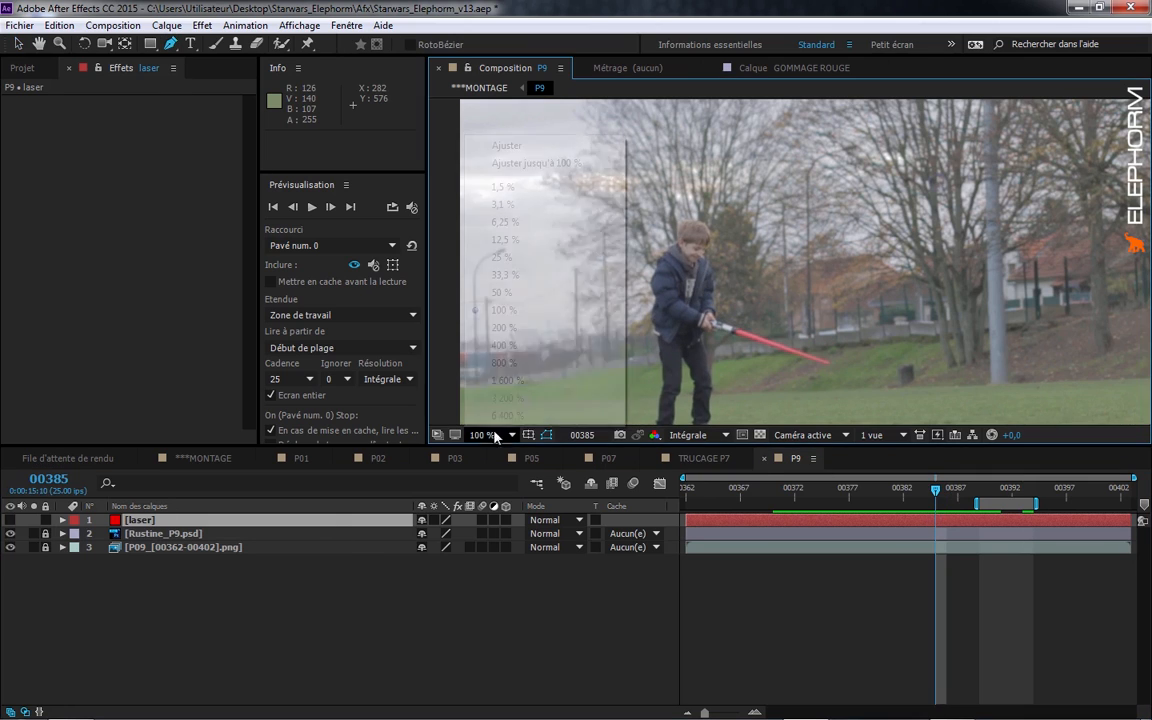
pyautogui.click(517, 345)
pyautogui.press('space')
pyautogui.moveTo(673, 349); pyautogui.dragTo(529, 223)
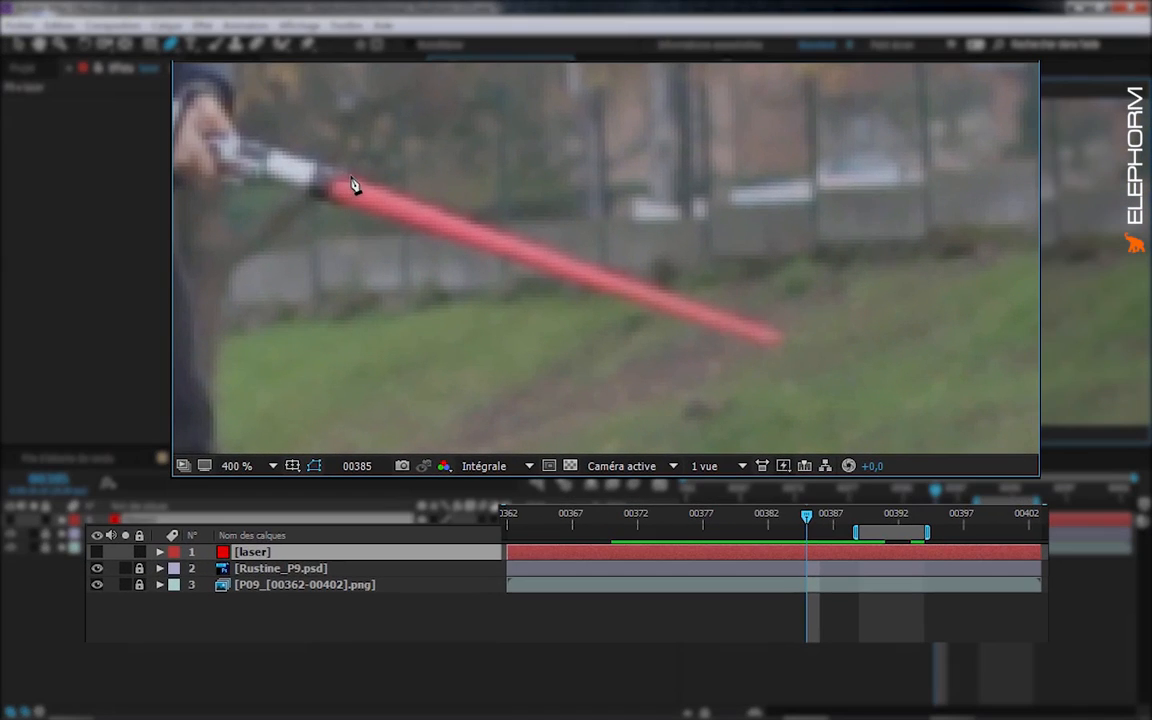
pyautogui.click(576, 193)
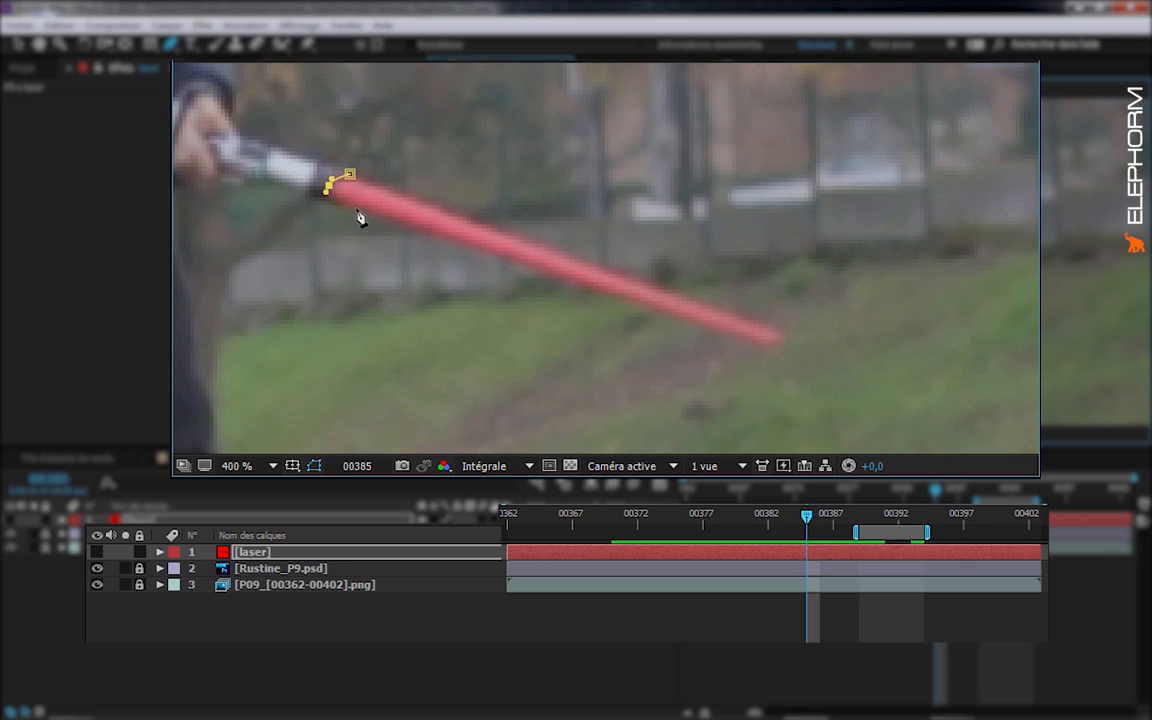
pyautogui.click(343, 205)
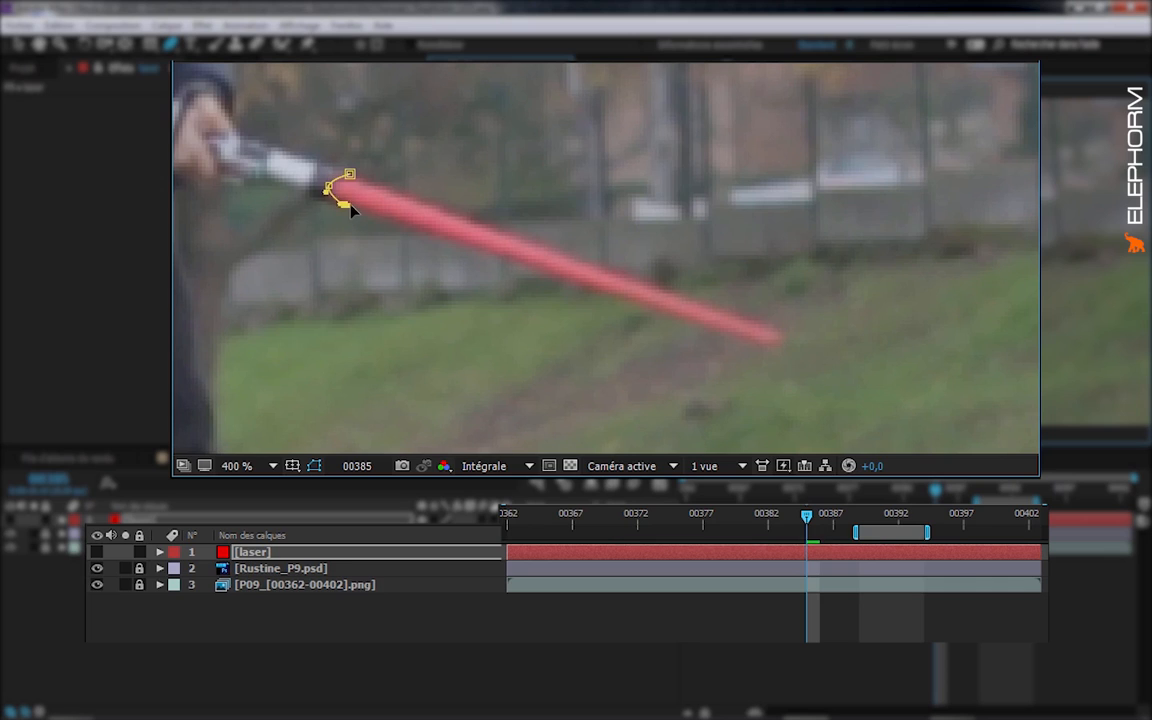
pyautogui.click(766, 342)
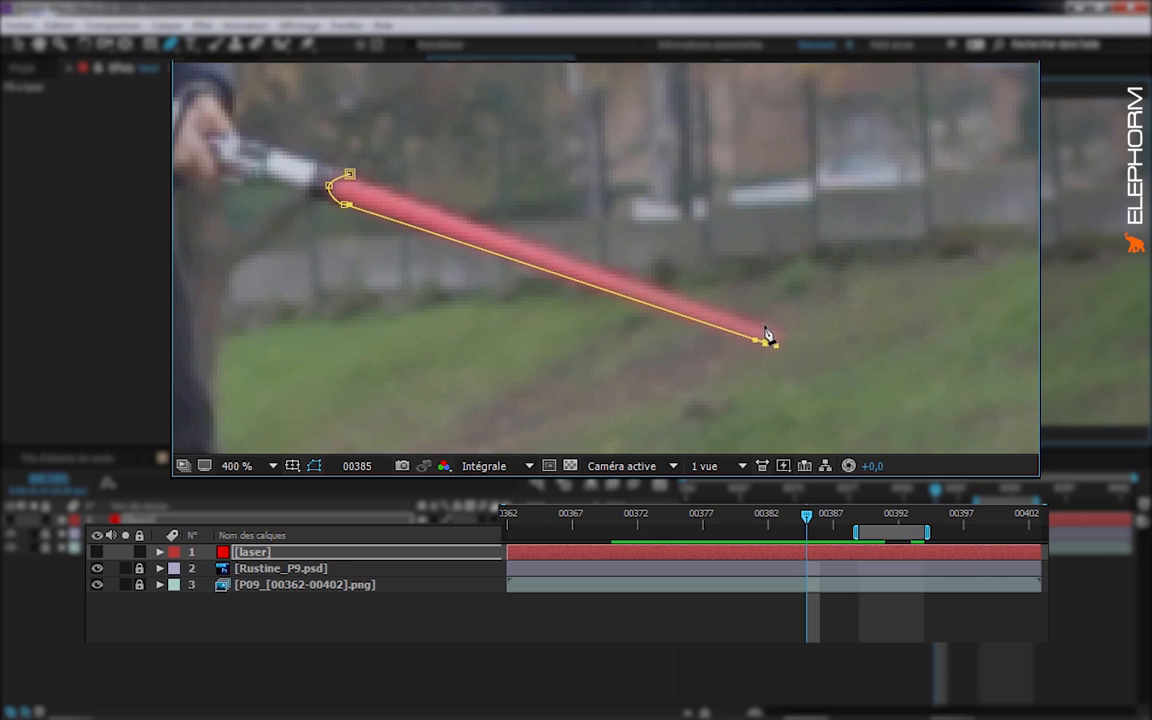
pyautogui.moveTo(763, 325); pyautogui.dragTo(723, 309)
pyautogui.click(349, 175)
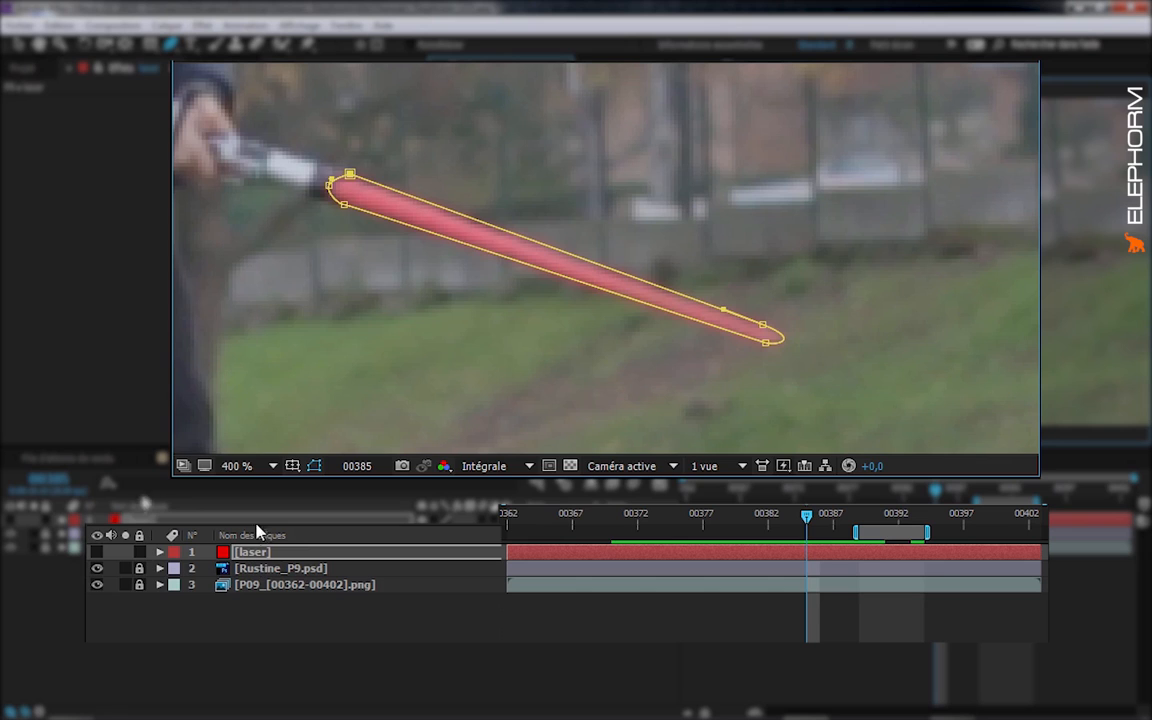
# - Start keyframing the Tracé du masque of Masque 1 at frame 385
pyautogui.press('m')
pyautogui.press('m')
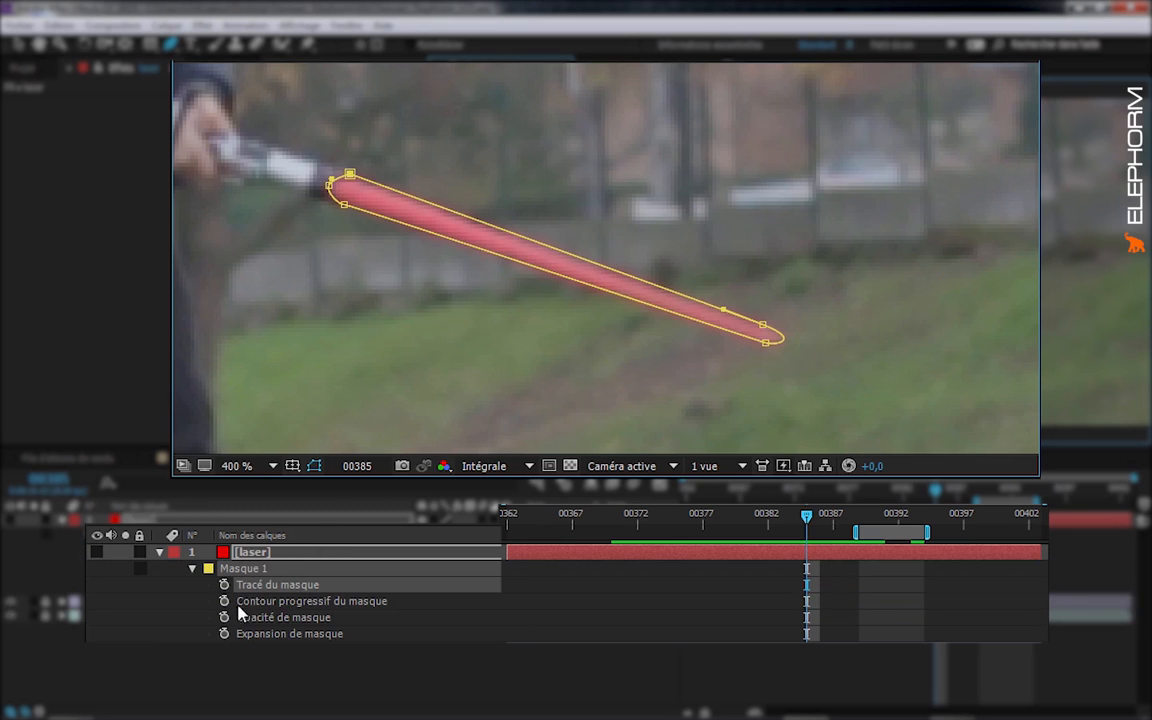
pyautogui.click(224, 585)
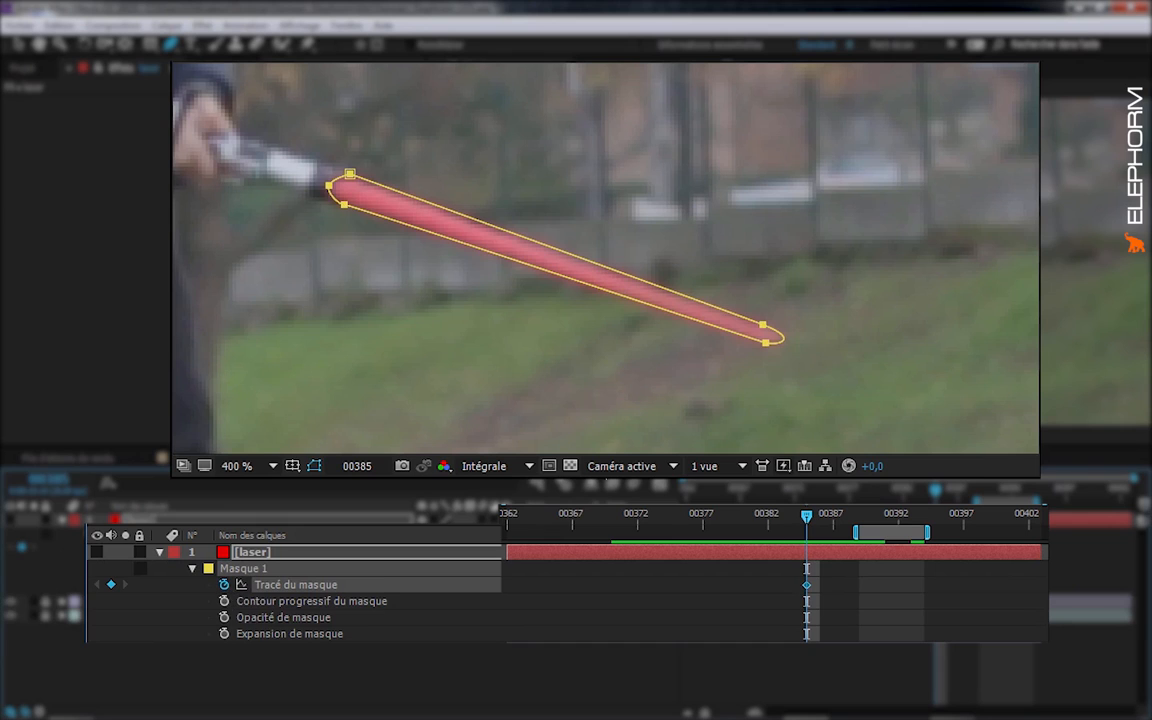
# - At frame 387, move and rotate the whole mask so it lines up with the horizontal blade, starting at the hilt
pyautogui.press('pagedown')
pyautogui.press('pagedown')
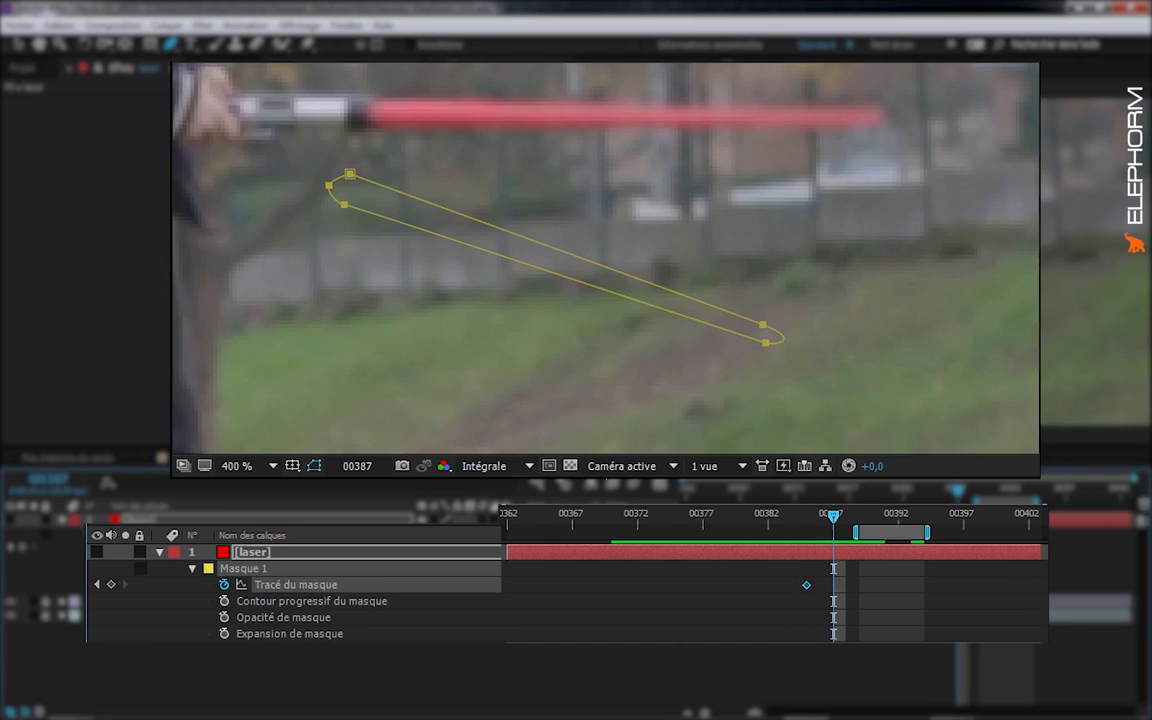
pyautogui.press('v')
pyautogui.doubleClick(349, 178)
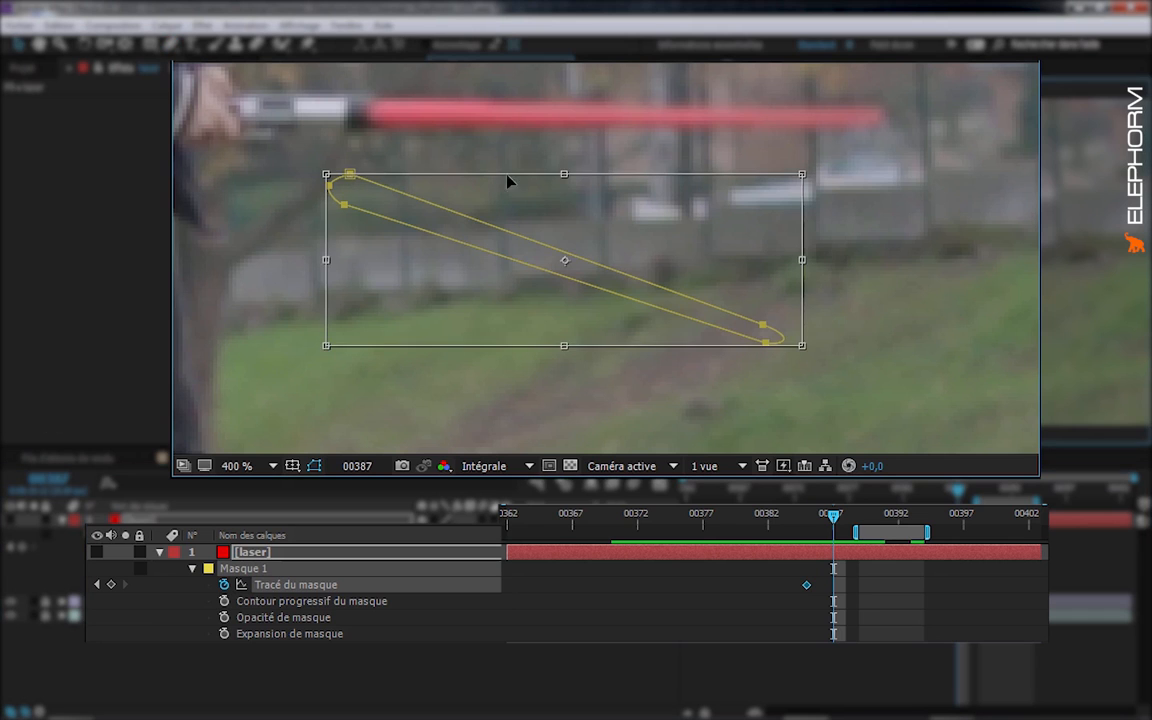
pyautogui.moveTo(509, 180); pyautogui.dragTo(427, 186)
pyautogui.moveTo(390, 247); pyautogui.dragTo(424, 110)
pyautogui.moveTo(564, 312); pyautogui.dragTo(524, 396)
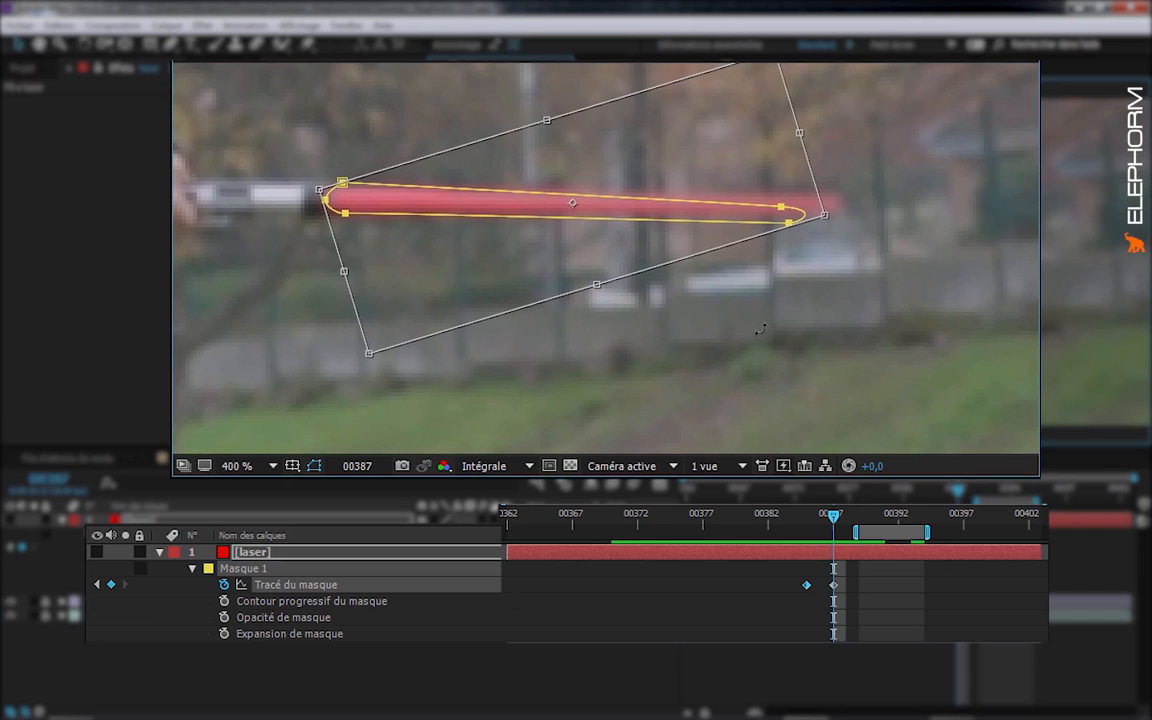
pyautogui.moveTo(761, 337); pyautogui.dragTo(769, 329)
pyautogui.moveTo(361, 203); pyautogui.dragTo(356, 197)
pyautogui.moveTo(853, 174); pyautogui.dragTo(844, 179)
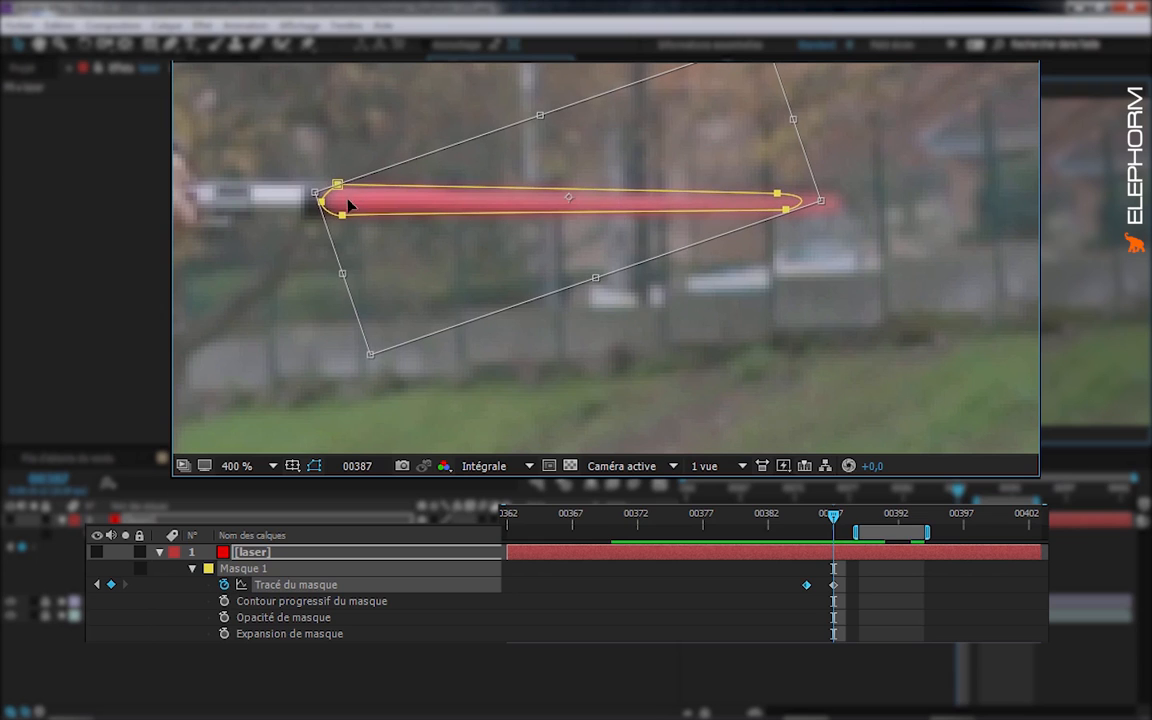
pyautogui.moveTo(346, 199); pyautogui.dragTo(366, 201)
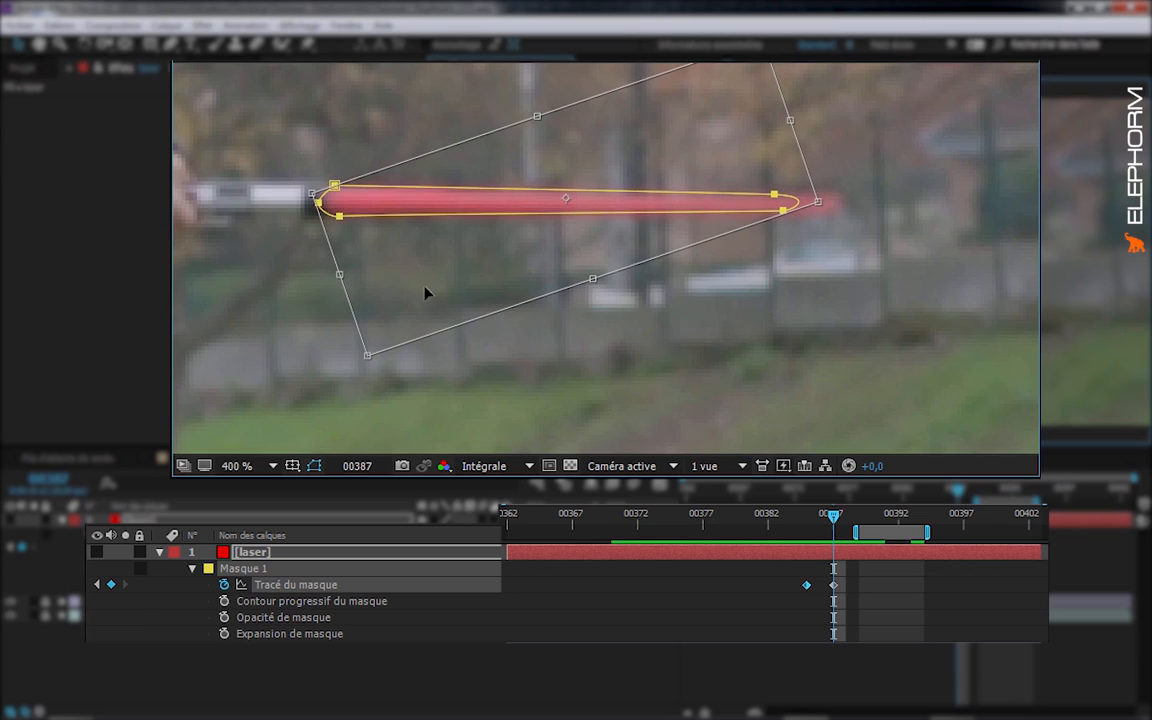
pyautogui.press('Return')
# - Extend the mask's two tip points to the end of the blade at frame 387
pyautogui.click(774, 189)
pyautogui.click(765, 174)
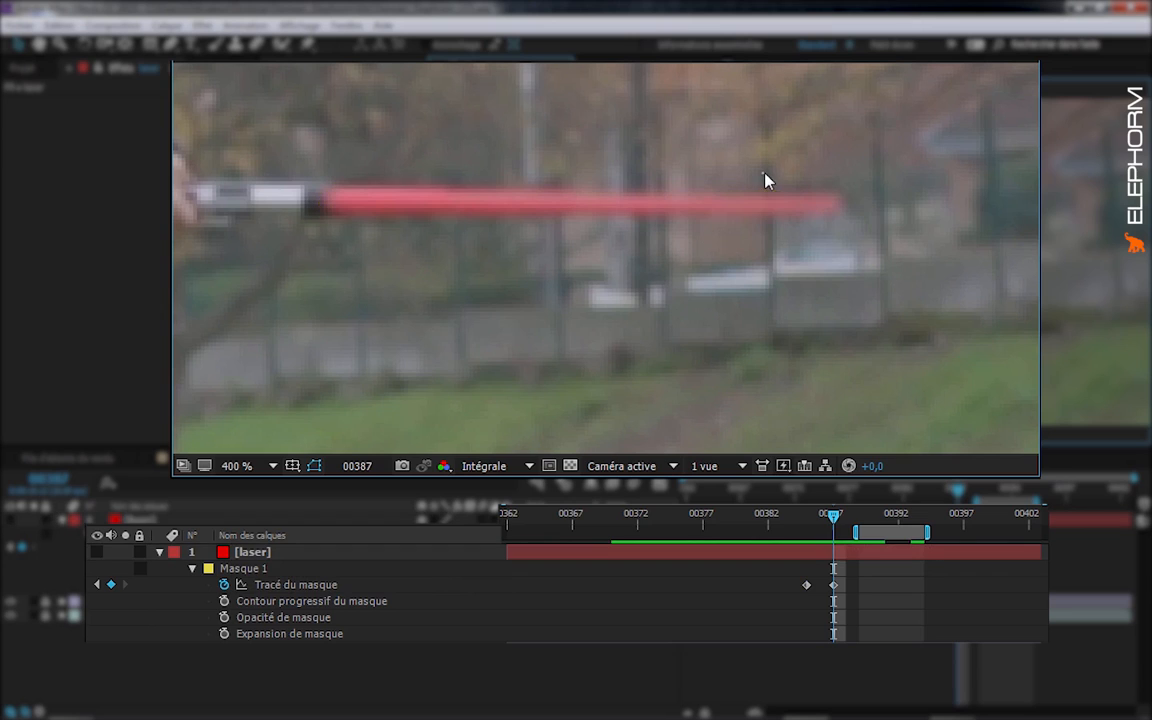
pyautogui.click(283, 577)
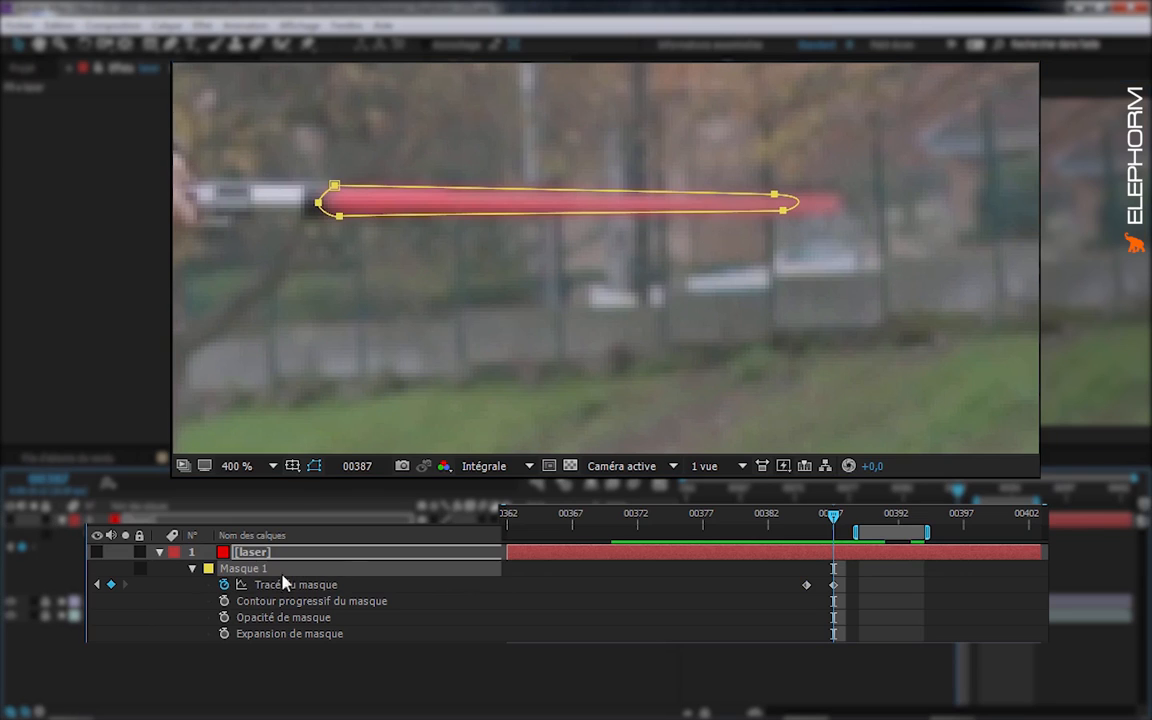
pyautogui.click(774, 196)
pyautogui.click(764, 222)
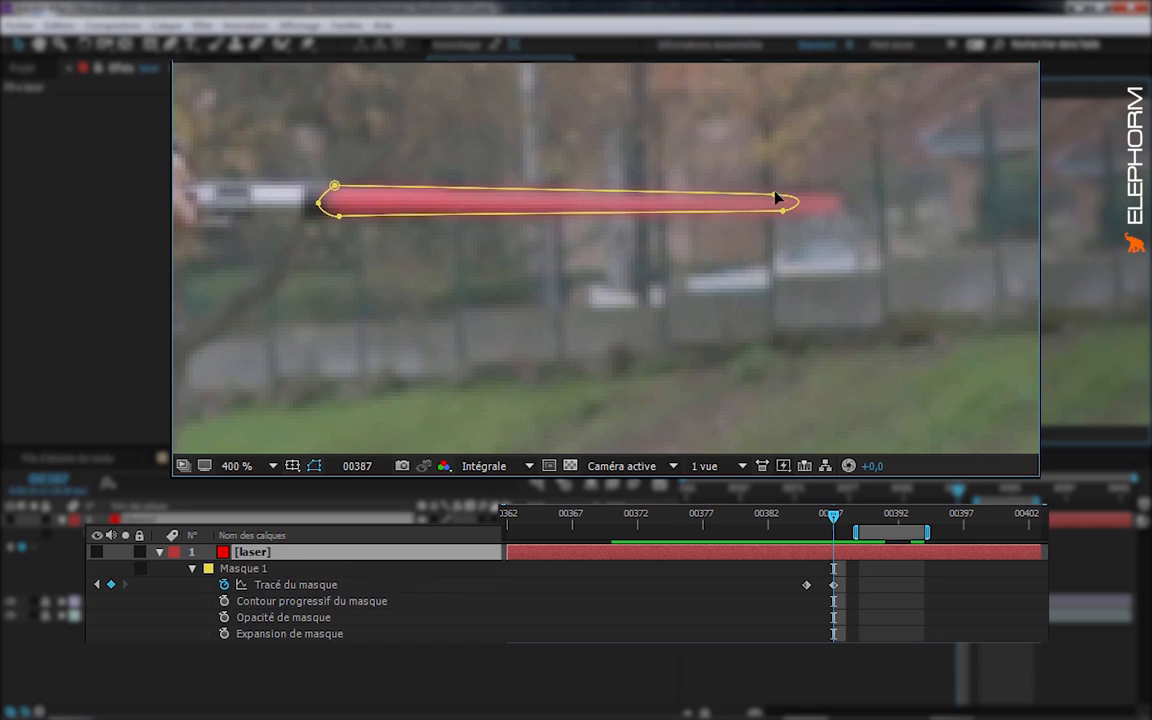
pyautogui.click(776, 197)
pyautogui.moveTo(778, 198); pyautogui.dragTo(815, 196)
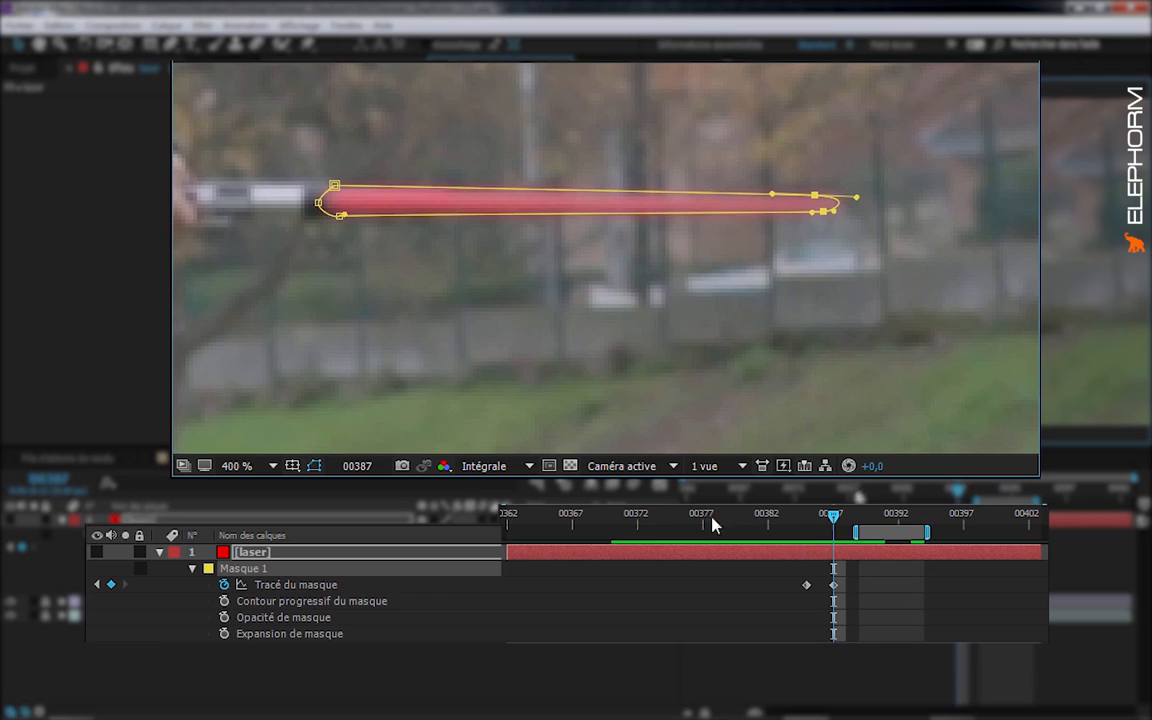
# - At frame 386, shift the whole mask slightly so its base sits on the blade at the hilt
pyautogui.moveTo(833, 520); pyautogui.dragTo(822, 520)
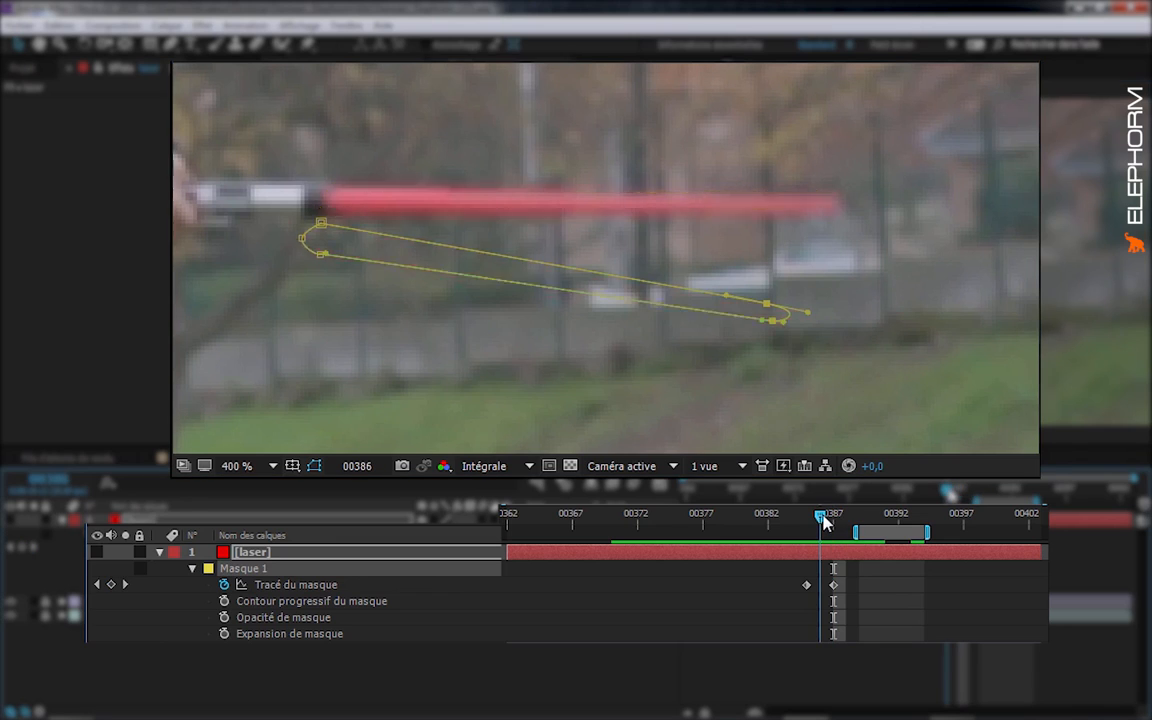
pyautogui.doubleClick(774, 321)
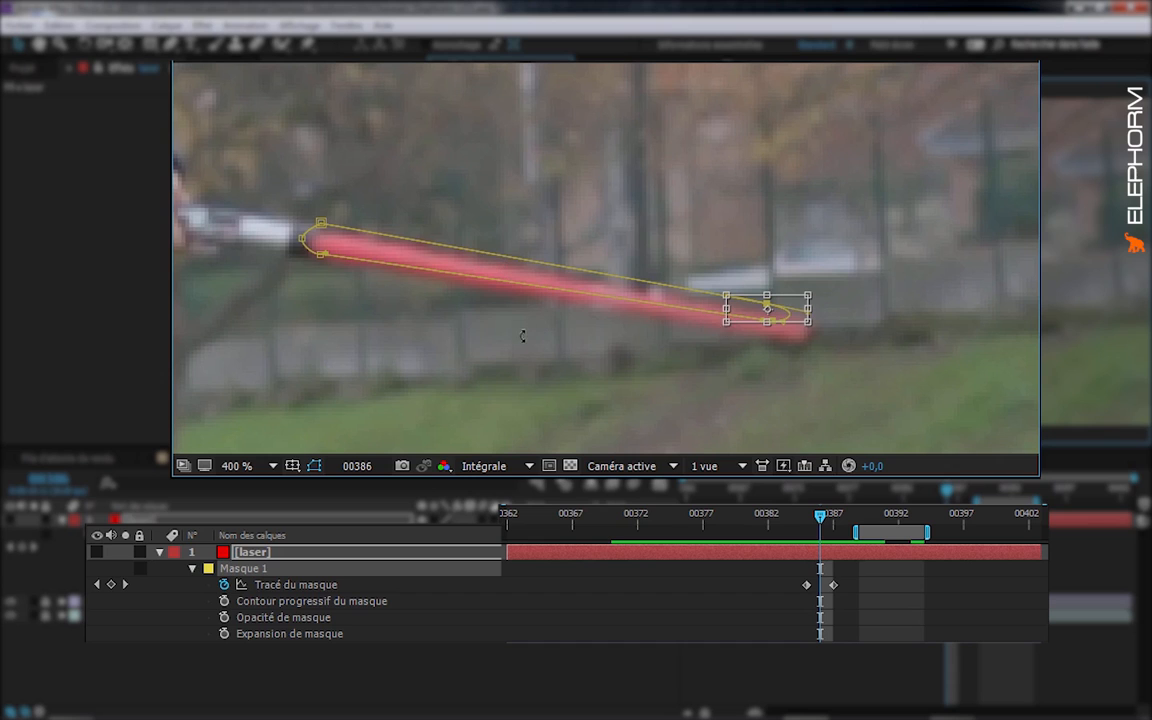
pyautogui.doubleClick(519, 395)
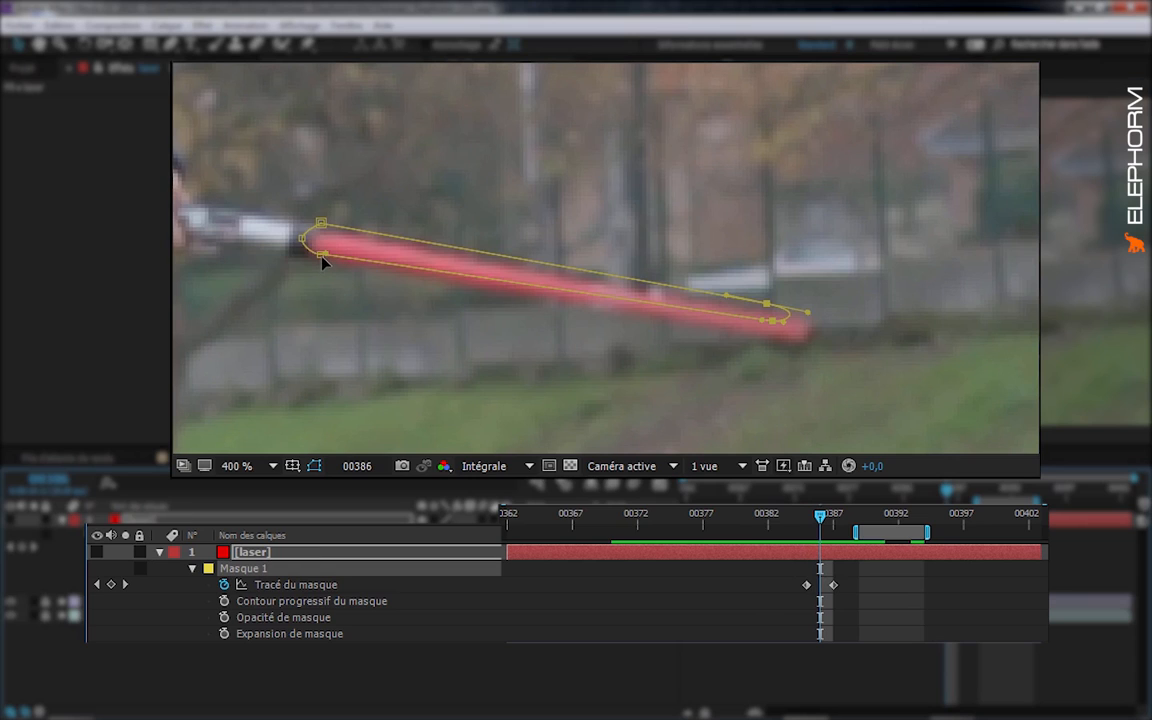
pyautogui.doubleClick(292, 234)
pyautogui.moveTo(492, 273); pyautogui.dragTo(497, 278)
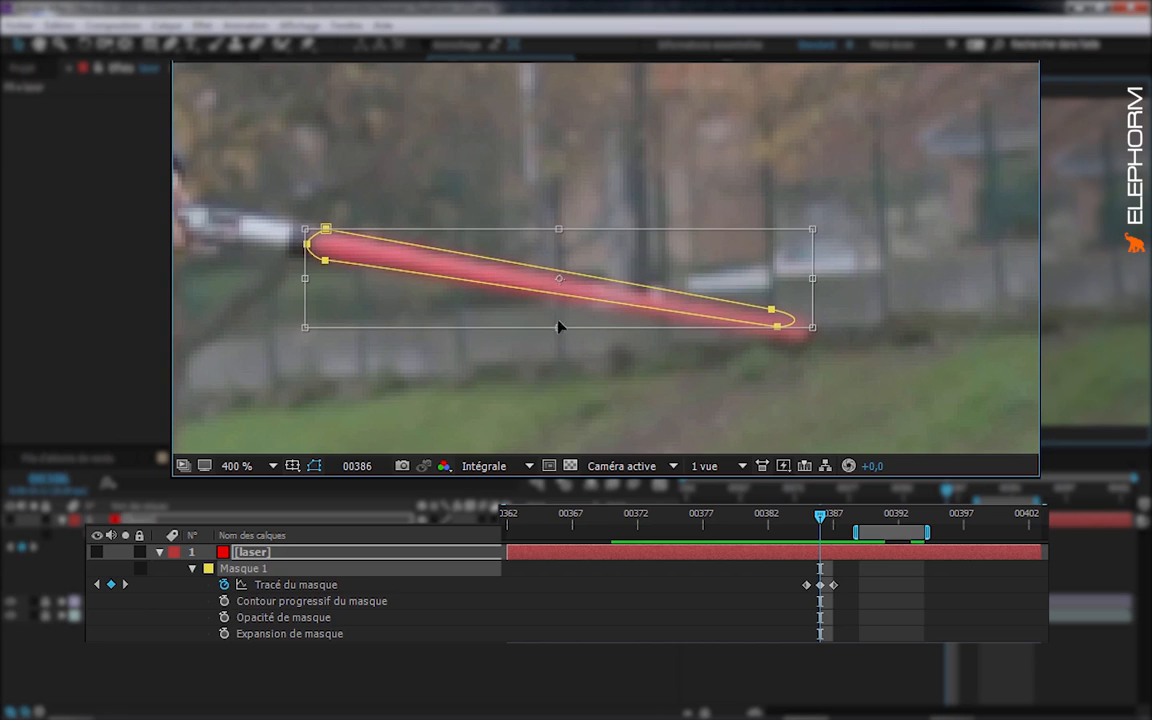
# - Move the mask's two tip points out to the blade's end at frame 386
pyautogui.doubleClick(660, 206)
pyautogui.click(774, 303)
pyautogui.click(771, 309)
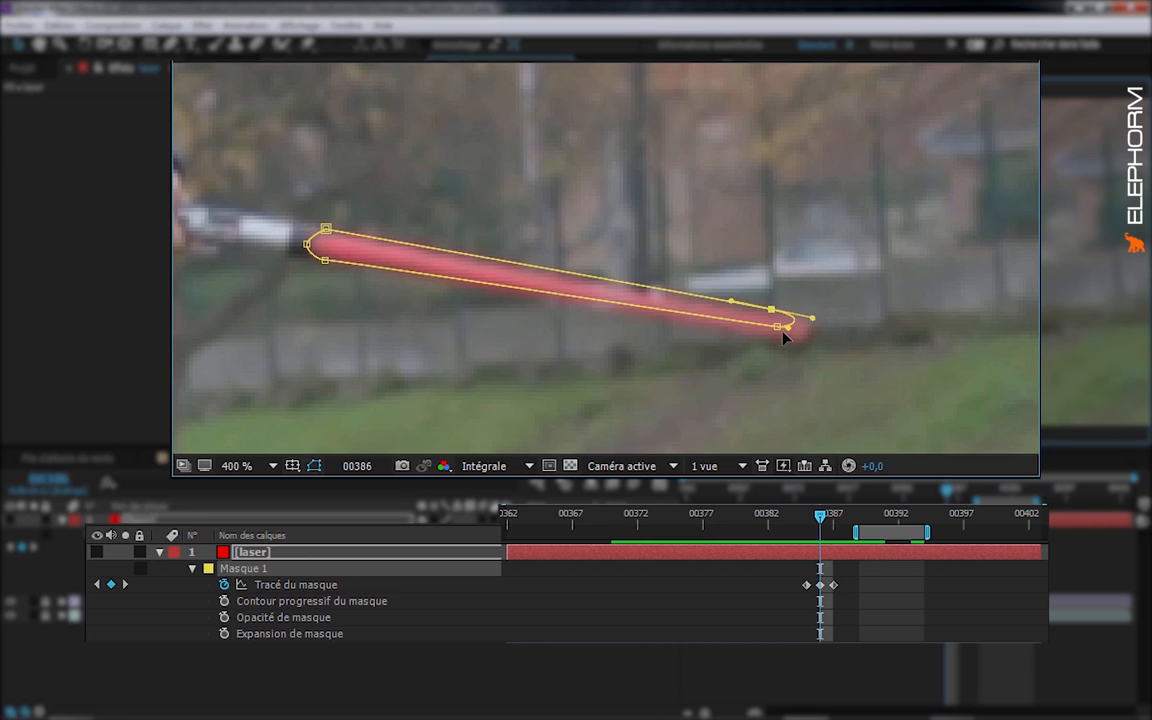
pyautogui.moveTo(782, 341); pyautogui.dragTo(795, 338)
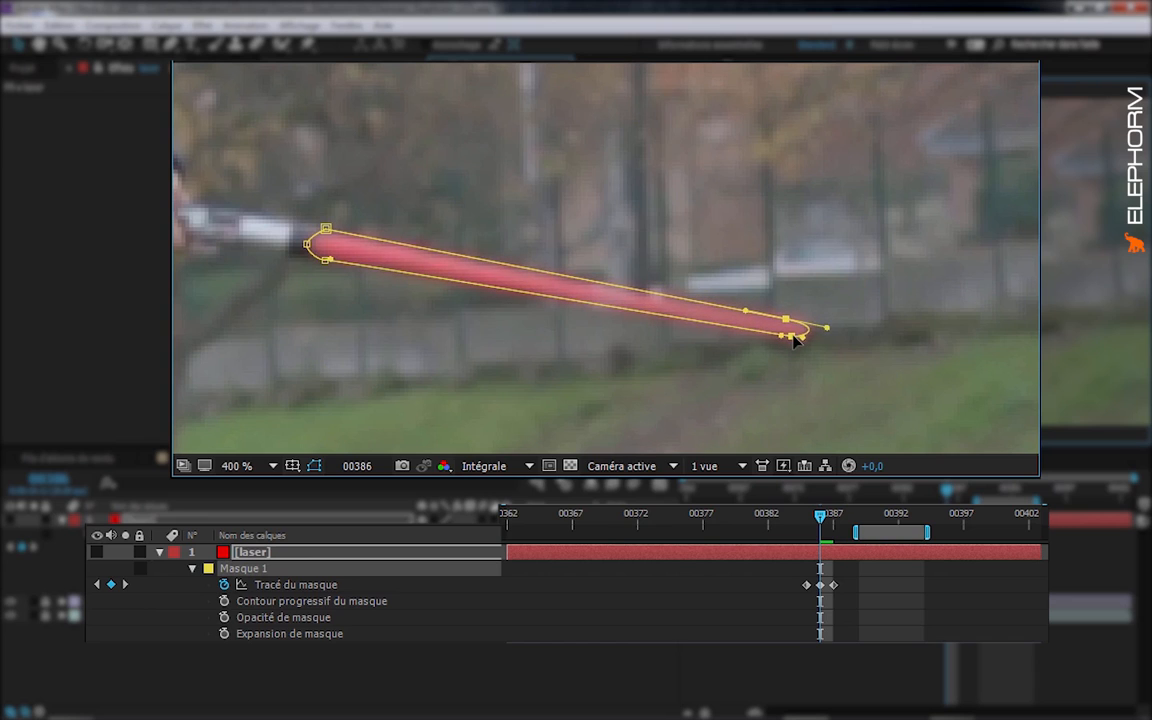
# - At frame 389, move and rotate the whole mask so it follows the raised blade from the hilt
pyautogui.moveTo(818, 520); pyautogui.dragTo(859, 522)
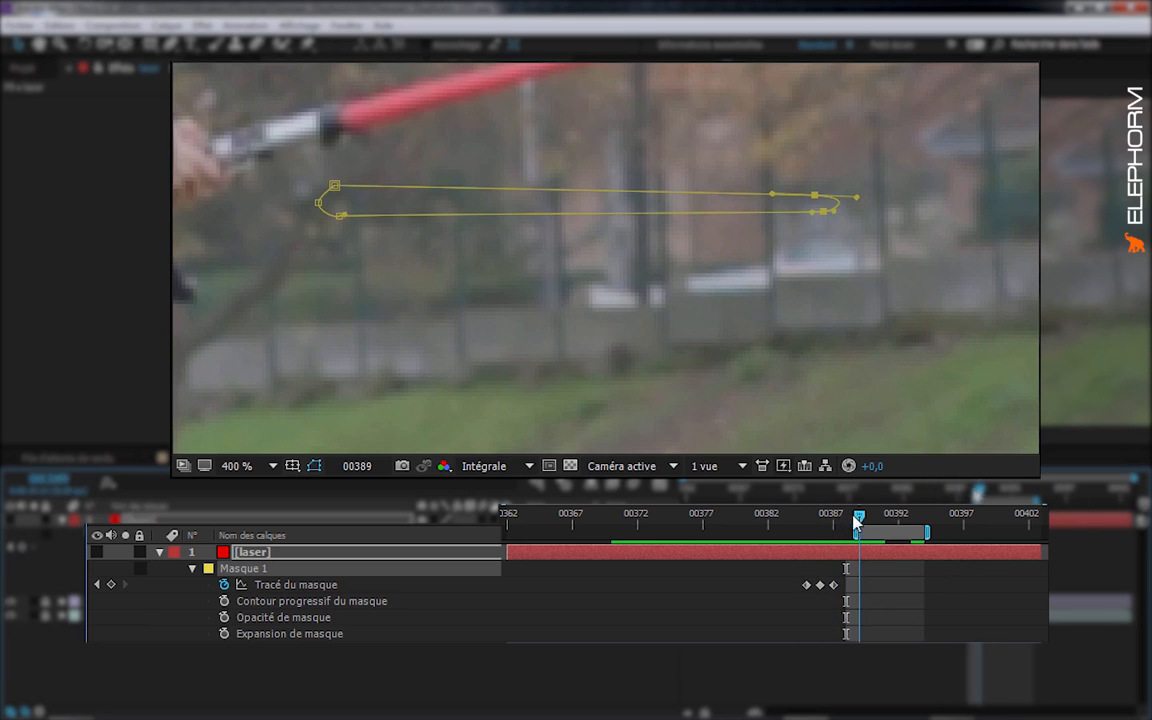
pyautogui.doubleClick(334, 186)
pyautogui.moveTo(424, 183); pyautogui.dragTo(456, 210)
pyautogui.moveTo(691, 192); pyautogui.dragTo(626, 231)
pyautogui.moveTo(483, 309); pyautogui.dragTo(480, 250)
pyautogui.moveTo(905, 124); pyautogui.dragTo(909, 134)
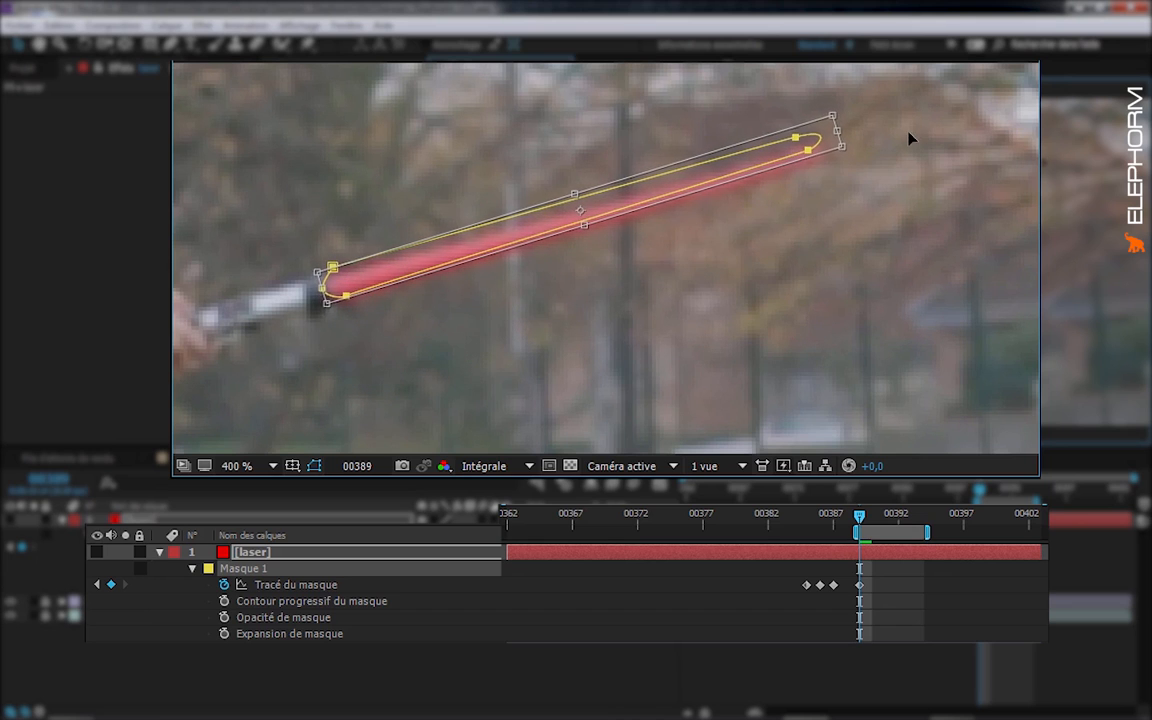
# - Fine-tune the whole mask's position and angle at frame 389 so it encloses the blade
pyautogui.moveTo(416, 260); pyautogui.dragTo(418, 266)
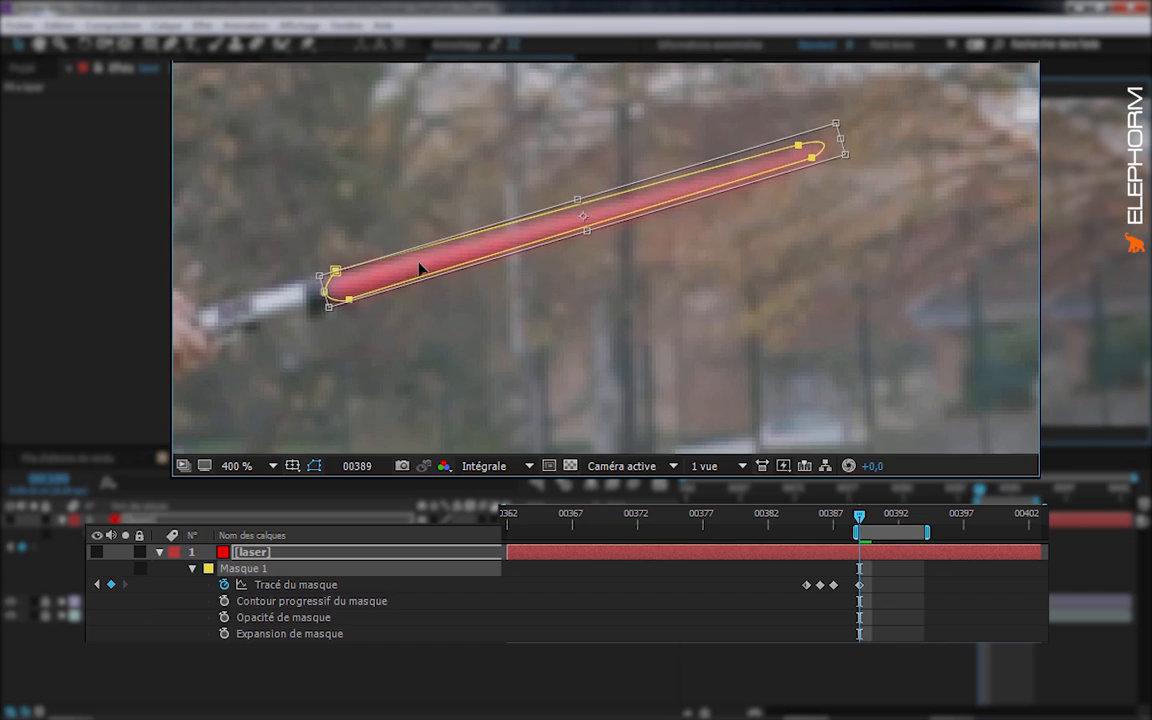
pyautogui.moveTo(897, 122); pyautogui.dragTo(898, 125)
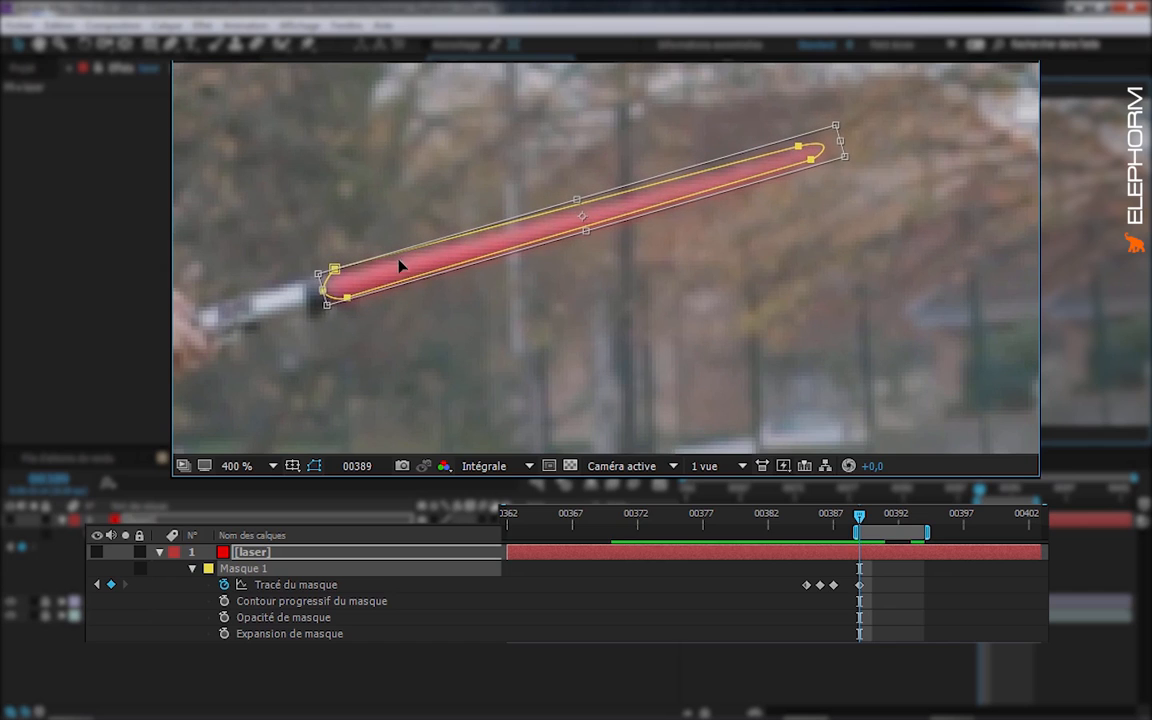
pyautogui.moveTo(407, 265); pyautogui.dragTo(407, 267)
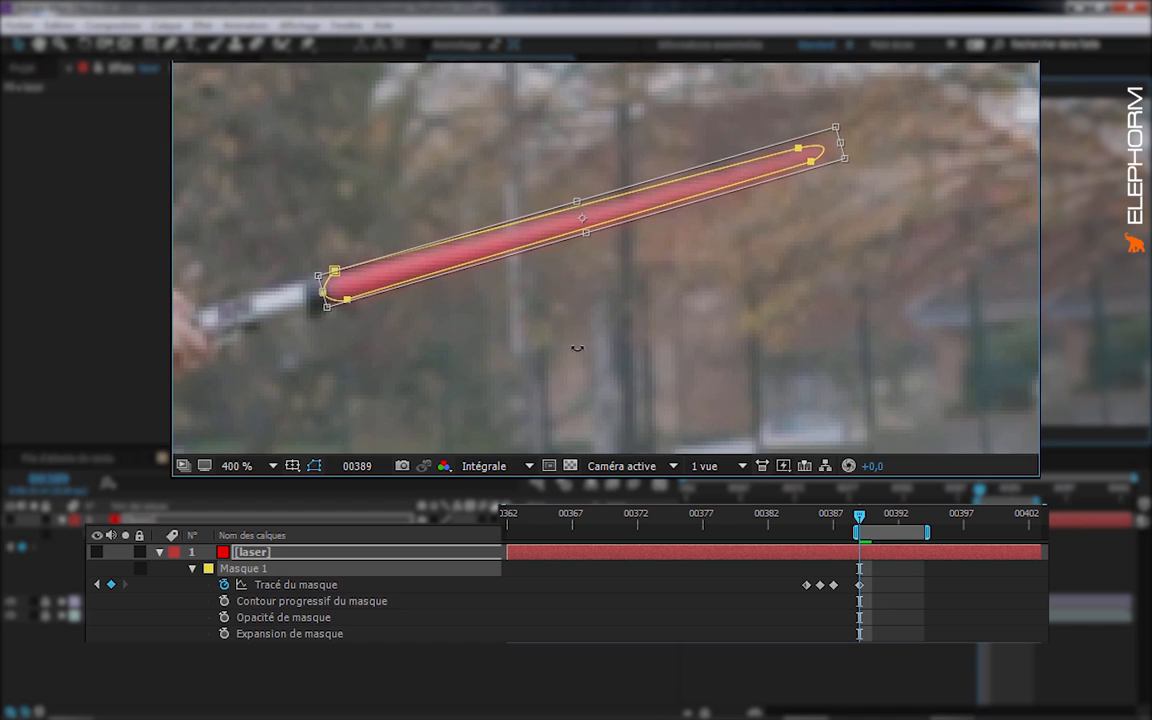
pyautogui.press('Return')
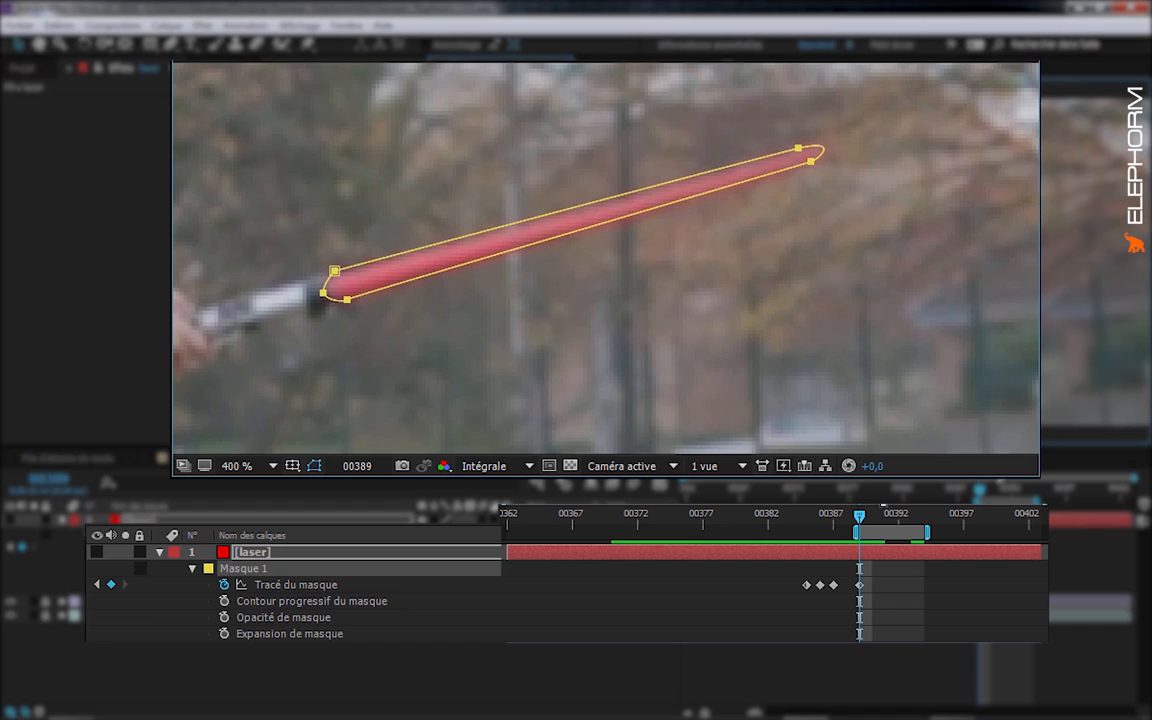
# - At frame 388, nudge the whole mask slightly up and right onto the blade
pyautogui.click(846, 521)
pyautogui.doubleClick(331, 318)
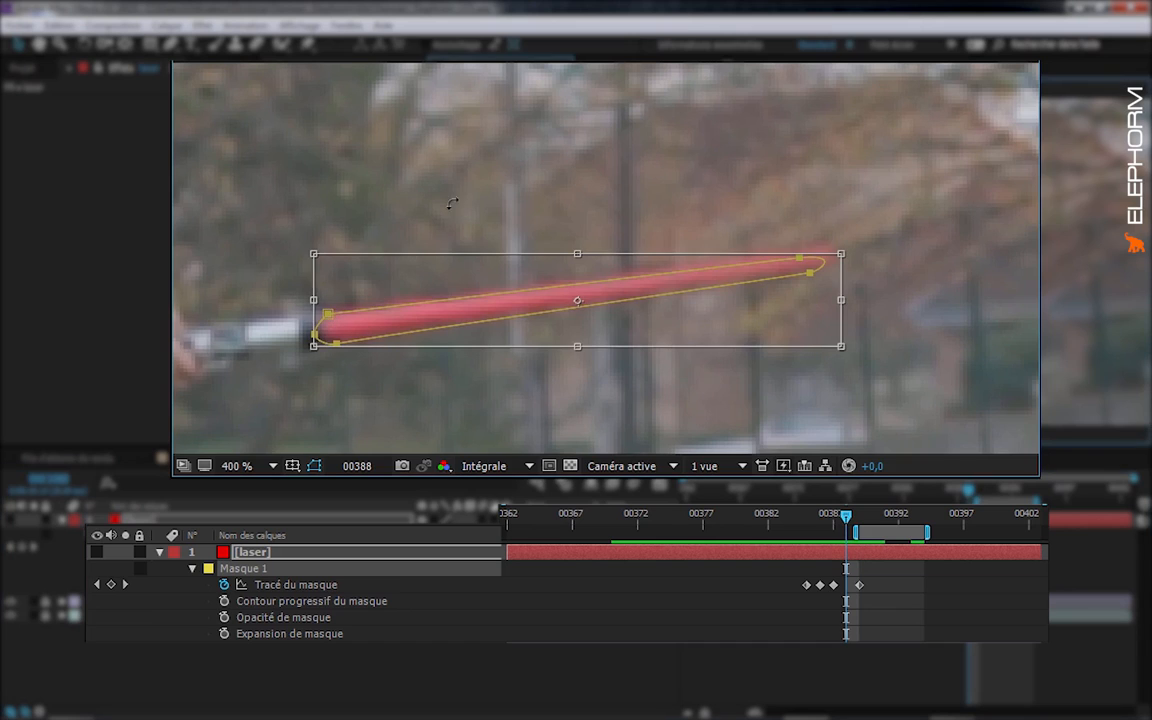
pyautogui.press('Up')
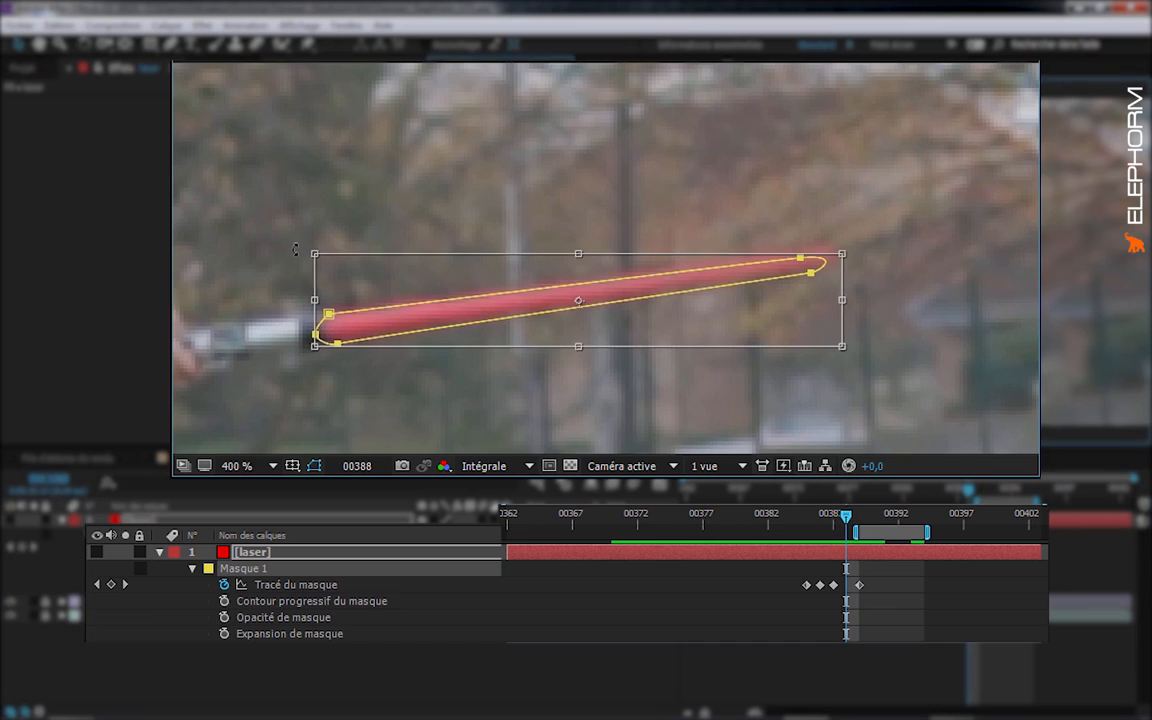
pyautogui.press('Right')
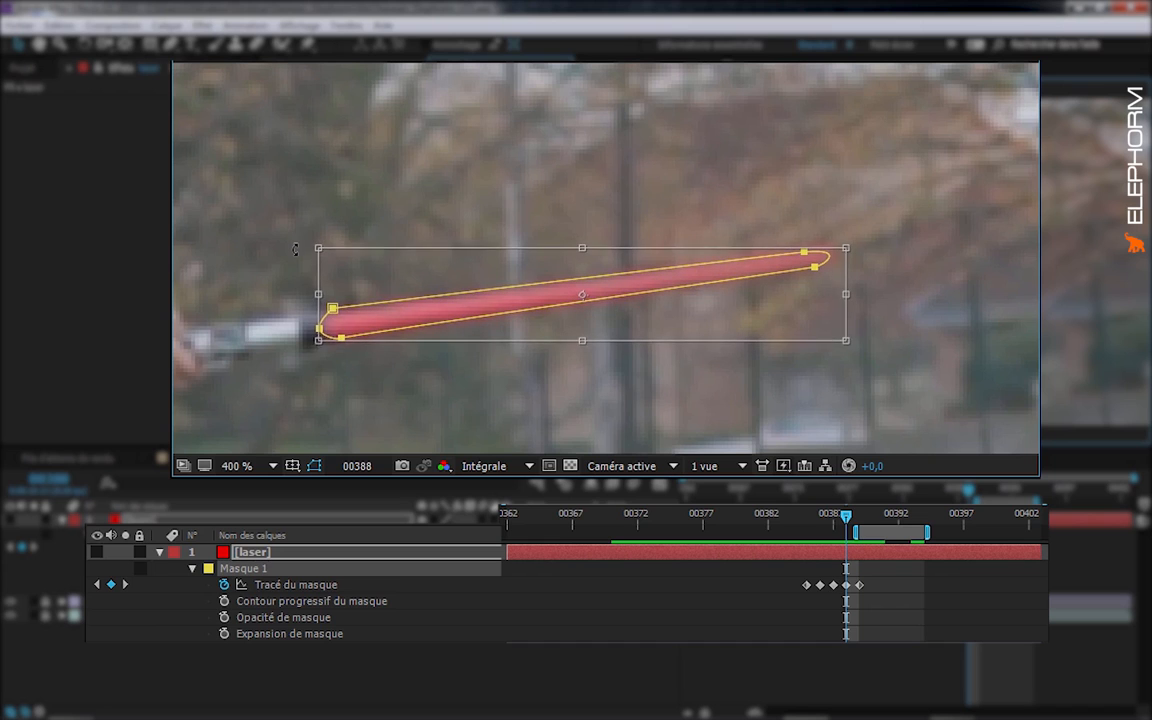
pyautogui.press('Return')
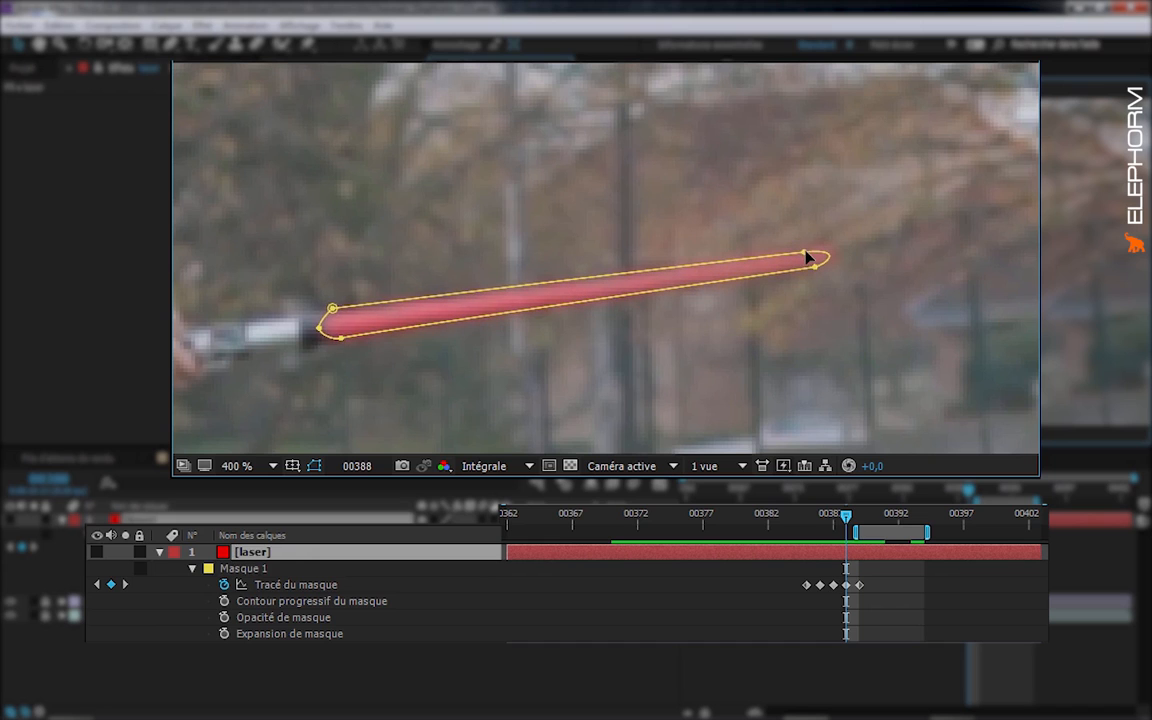
pyautogui.click(806, 251)
# - At frame 393, rotate the whole mask to the blade's steeper angle and move its base to the hilt
pyautogui.moveTo(845, 519); pyautogui.dragTo(911, 525)
pyautogui.doubleClick(335, 270)
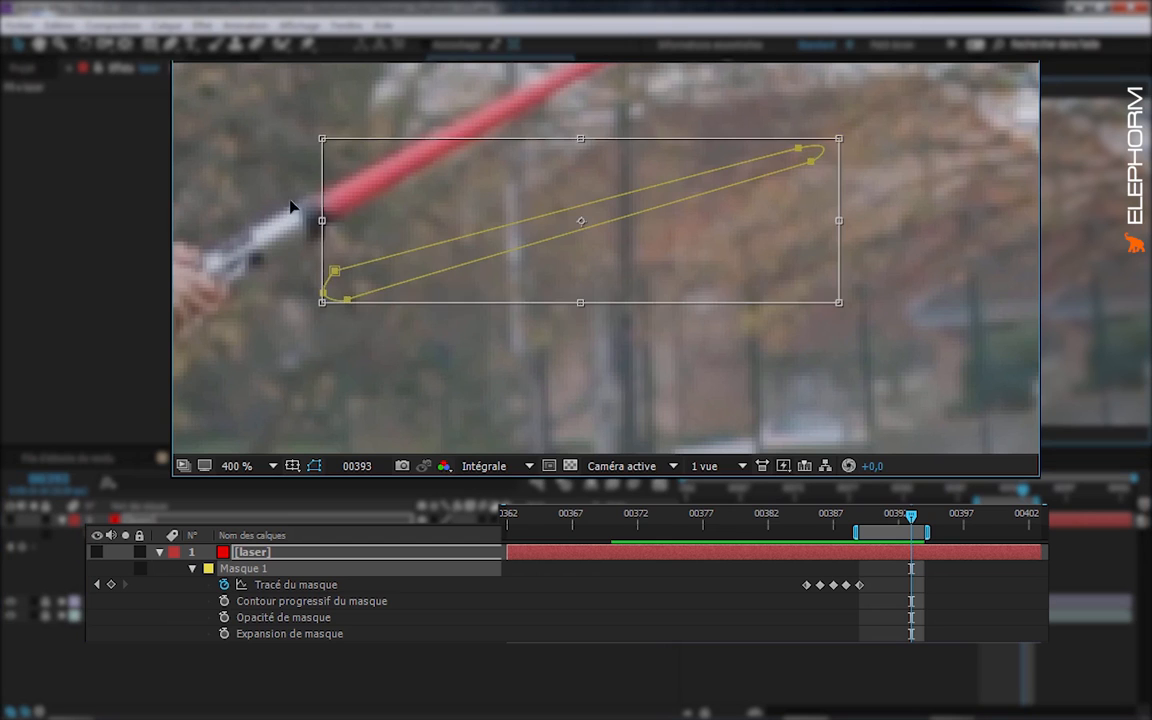
pyautogui.moveTo(290, 202); pyautogui.dragTo(343, 268)
pyautogui.moveTo(489, 308); pyautogui.dragTo(449, 180)
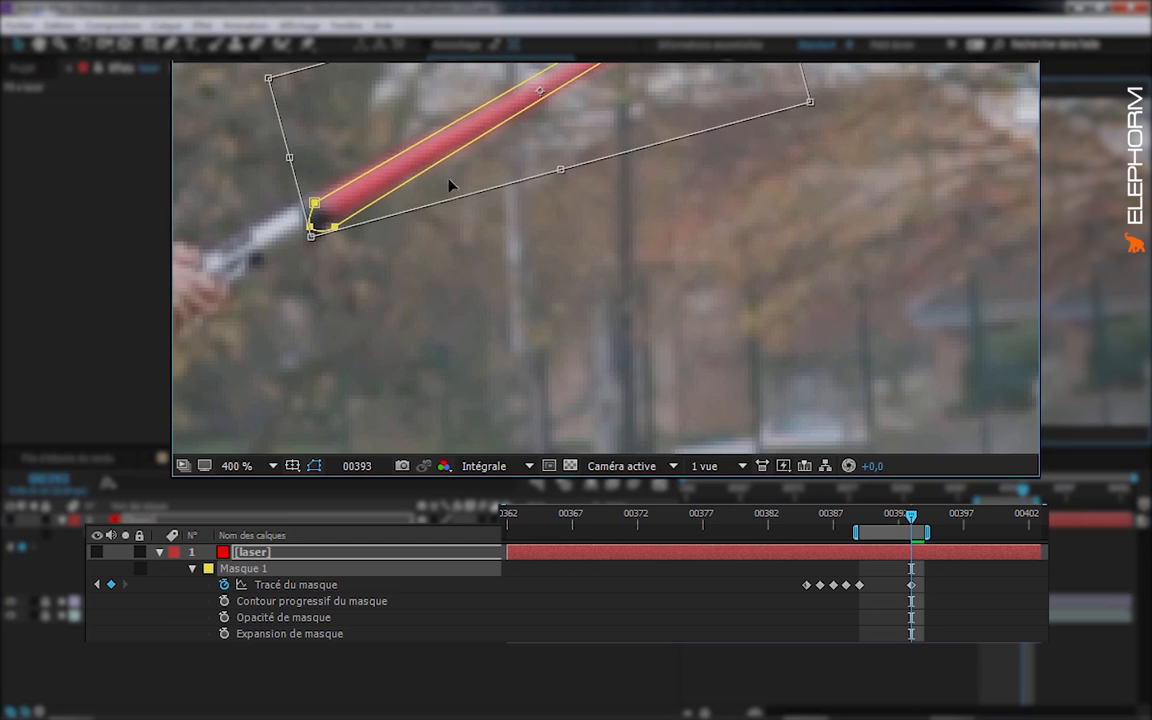
pyautogui.moveTo(506, 244); pyautogui.dragTo(511, 335)
pyautogui.moveTo(458, 245); pyautogui.dragTo(401, 327)
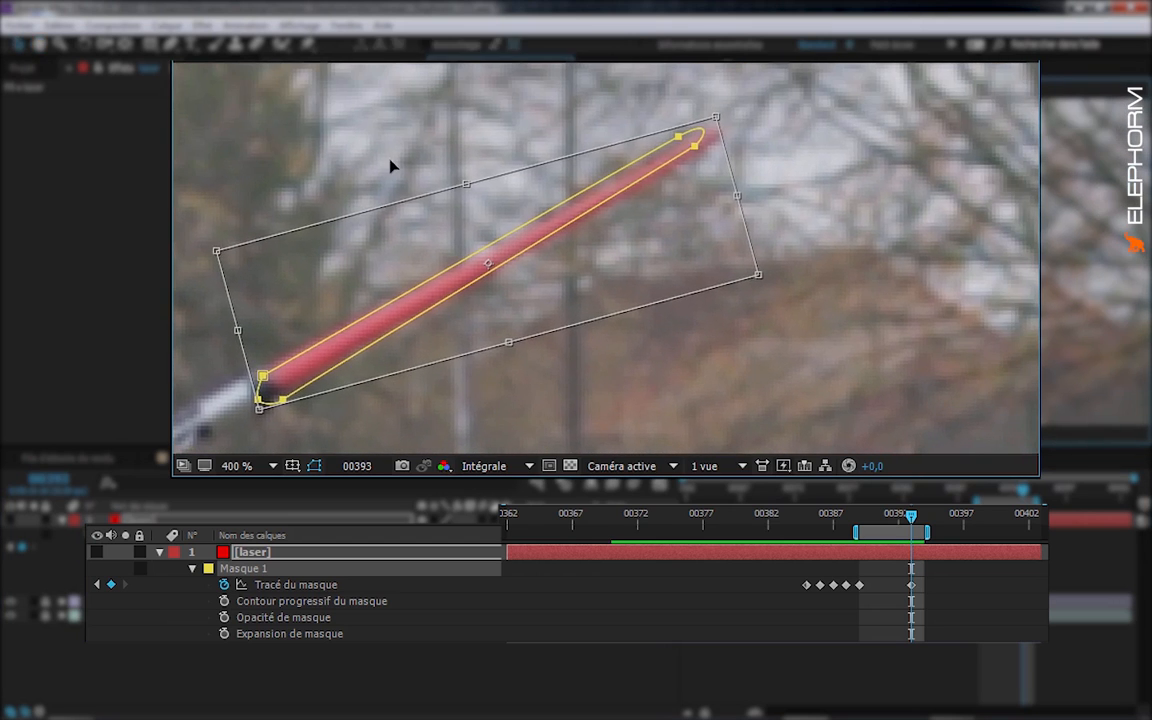
# - Refine the mask's rotation and position at frame 393, including its upper base point, to fit the blade from hilt to tip
pyautogui.moveTo(390, 159); pyautogui.dragTo(389, 161)
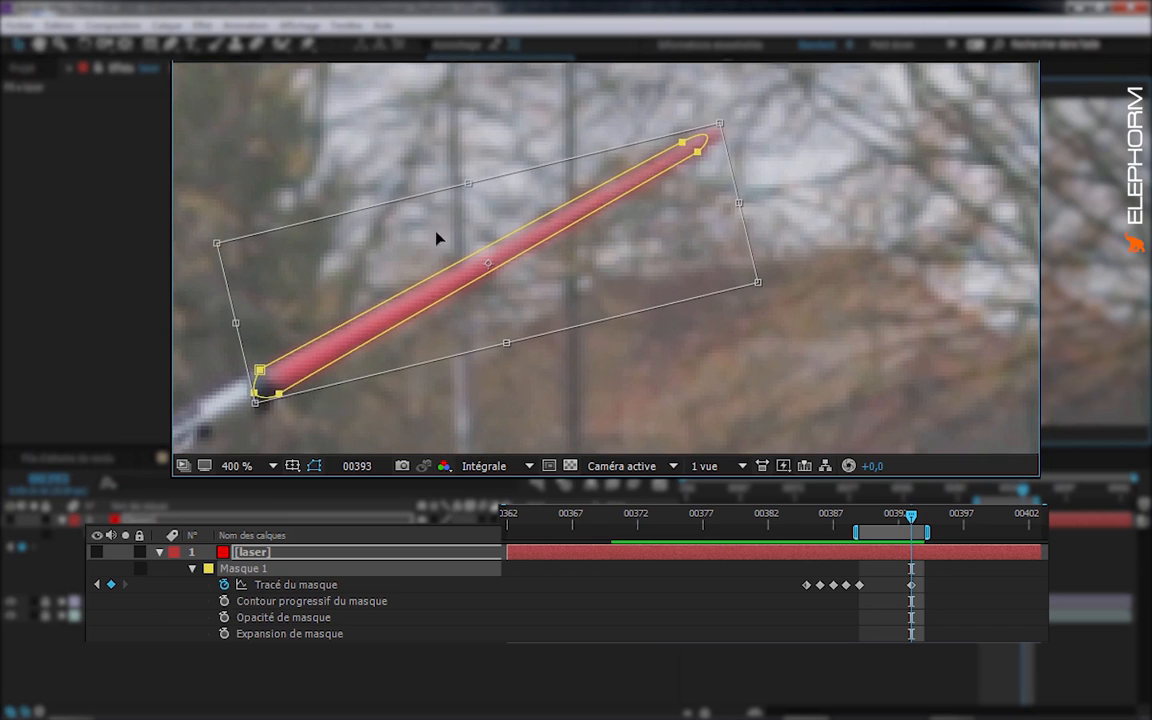
pyautogui.moveTo(328, 352); pyautogui.dragTo(345, 334)
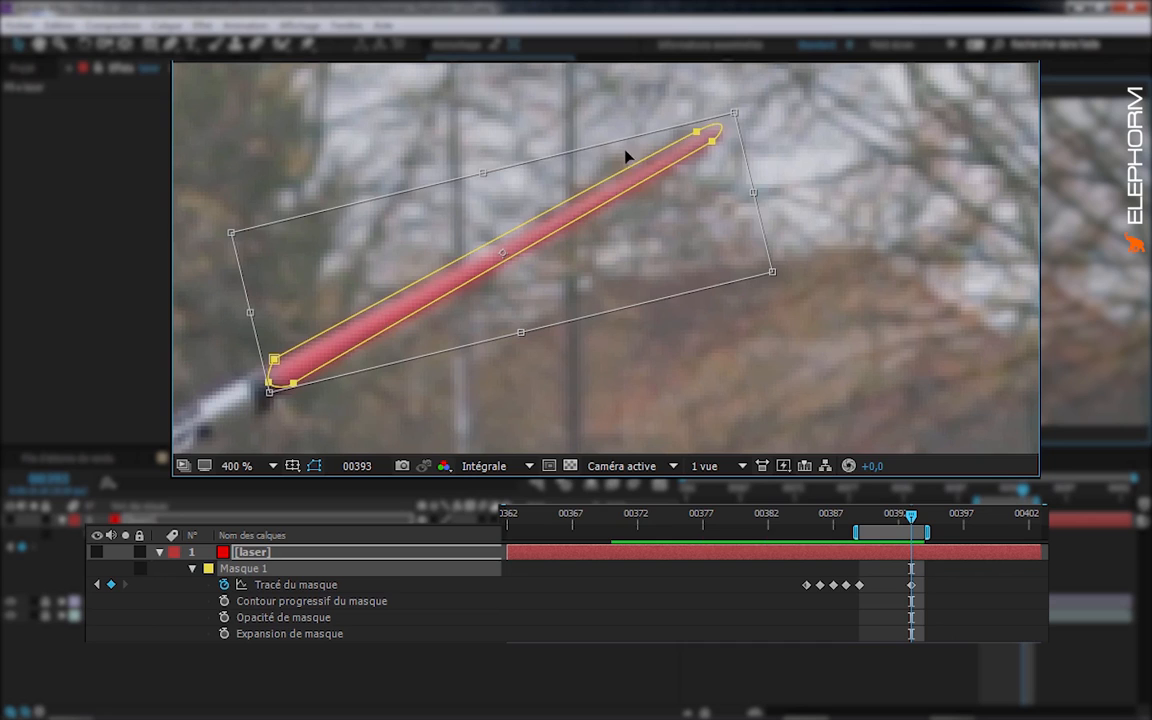
pyautogui.moveTo(356, 331); pyautogui.dragTo(357, 335)
pyautogui.press('Return')
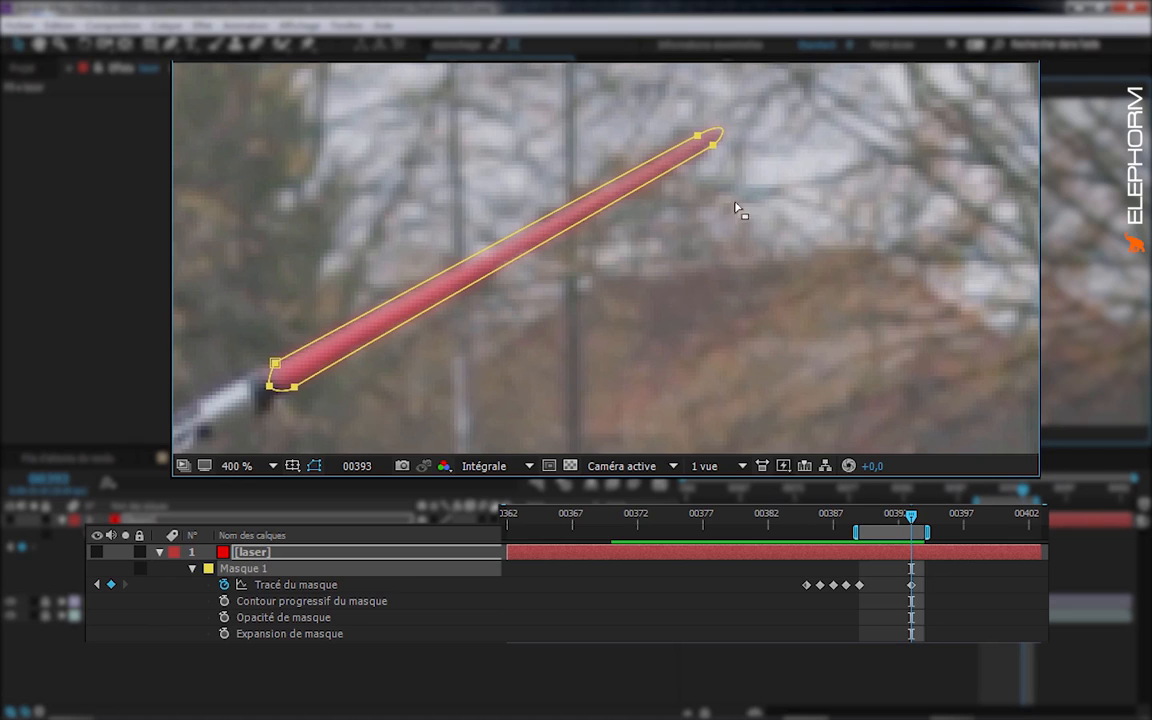
pyautogui.click(276, 363)
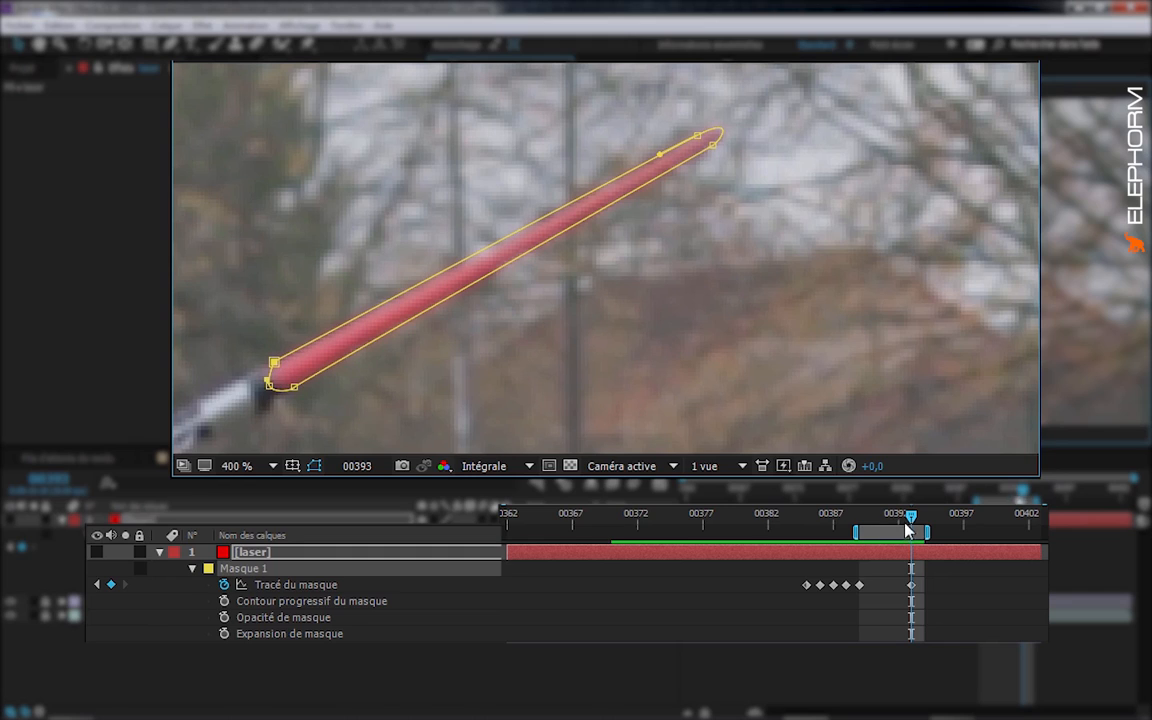
# - At frame 391, rotate the whole mask slightly and shift it up onto the blade
pyautogui.press('pageup')
pyautogui.press('pageup')
pyautogui.doubleClick(277, 406)
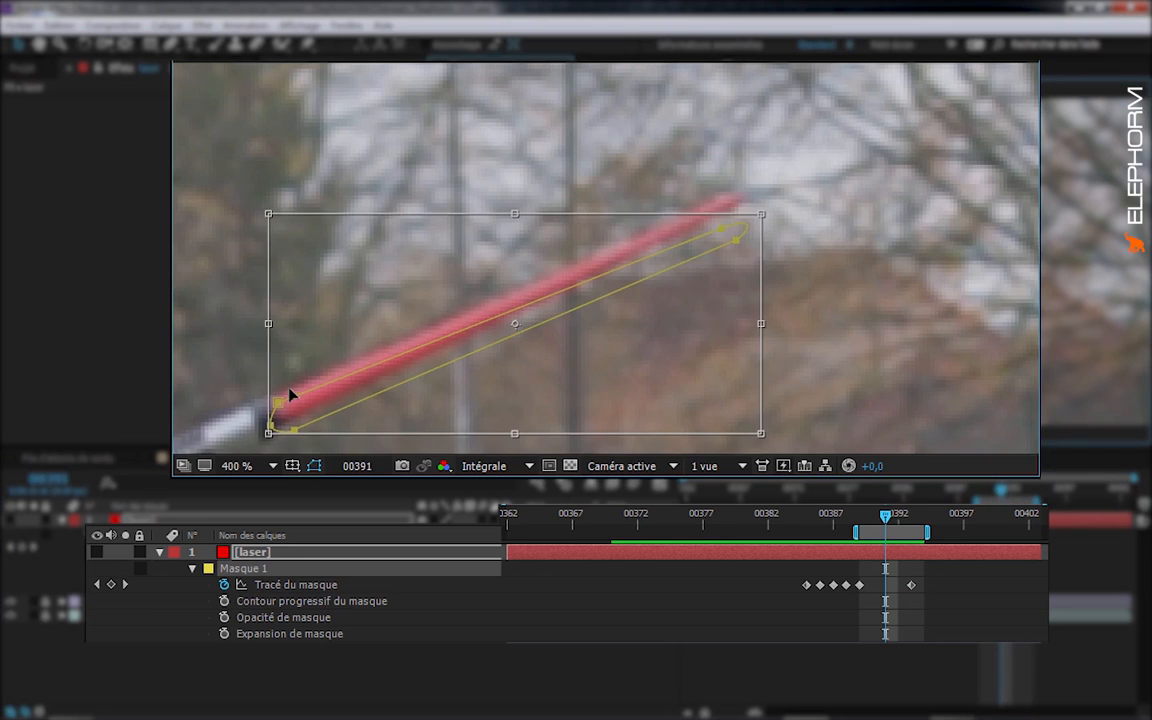
pyautogui.moveTo(235, 272); pyautogui.dragTo(234, 284)
pyautogui.moveTo(338, 404); pyautogui.dragTo(329, 384)
pyautogui.press('Left')
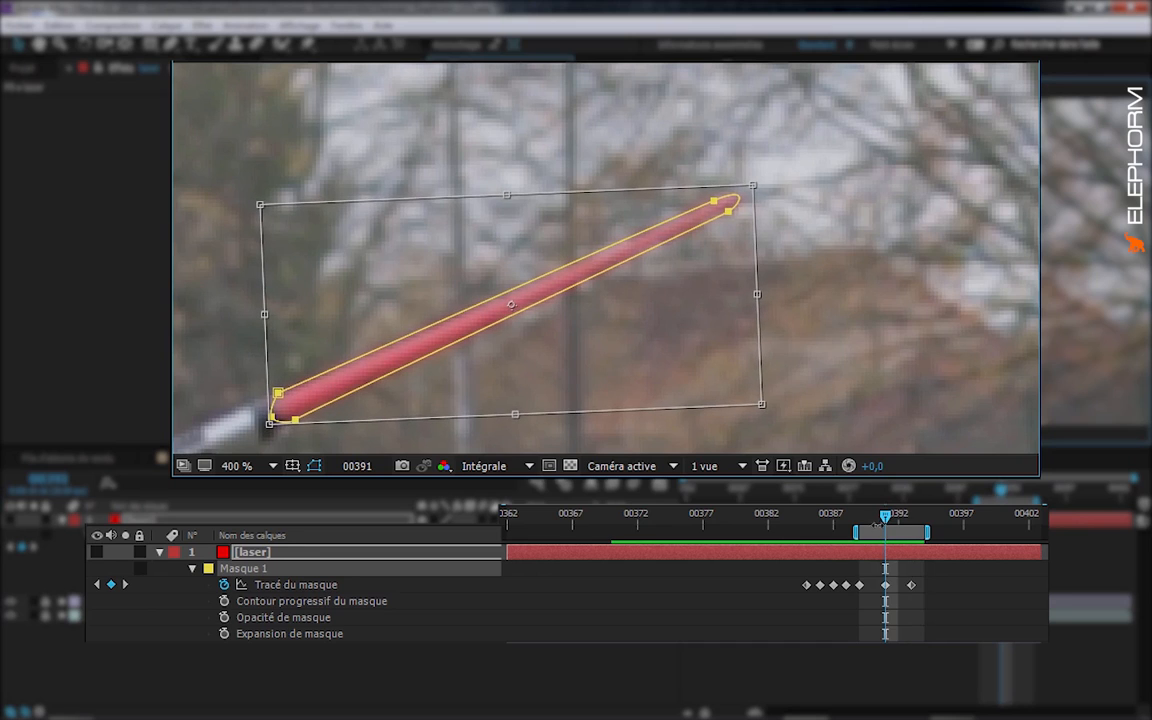
# - At frame 390, shift the whole mask slightly onto the blade and touch up its tip points
pyautogui.moveTo(886, 520); pyautogui.dragTo(877, 522)
pyautogui.moveTo(308, 340); pyautogui.dragTo(306, 247)
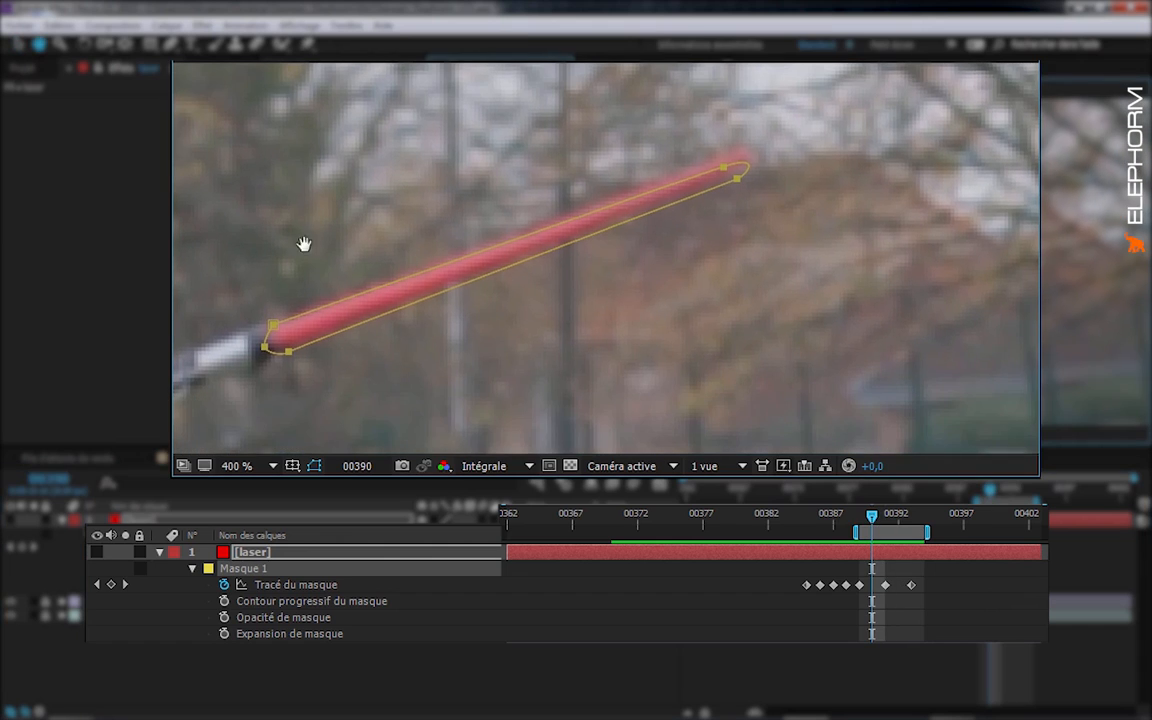
pyautogui.doubleClick(268, 331)
pyautogui.click(314, 328)
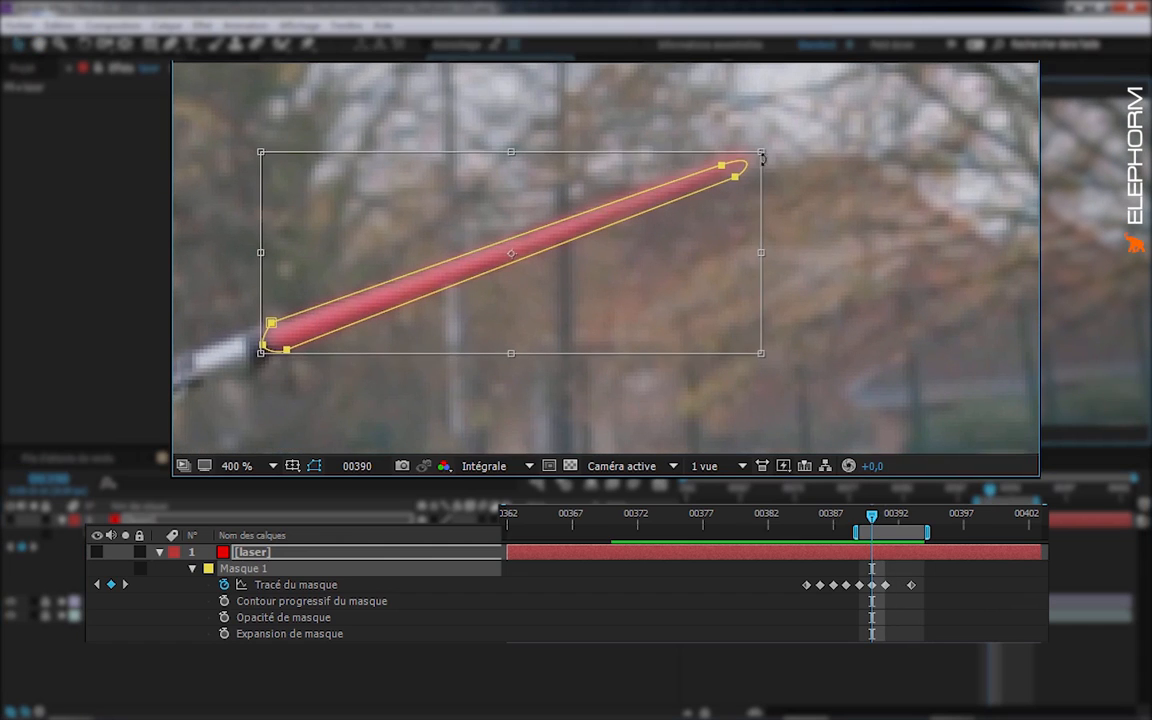
pyautogui.doubleClick(715, 216)
pyautogui.click(715, 216)
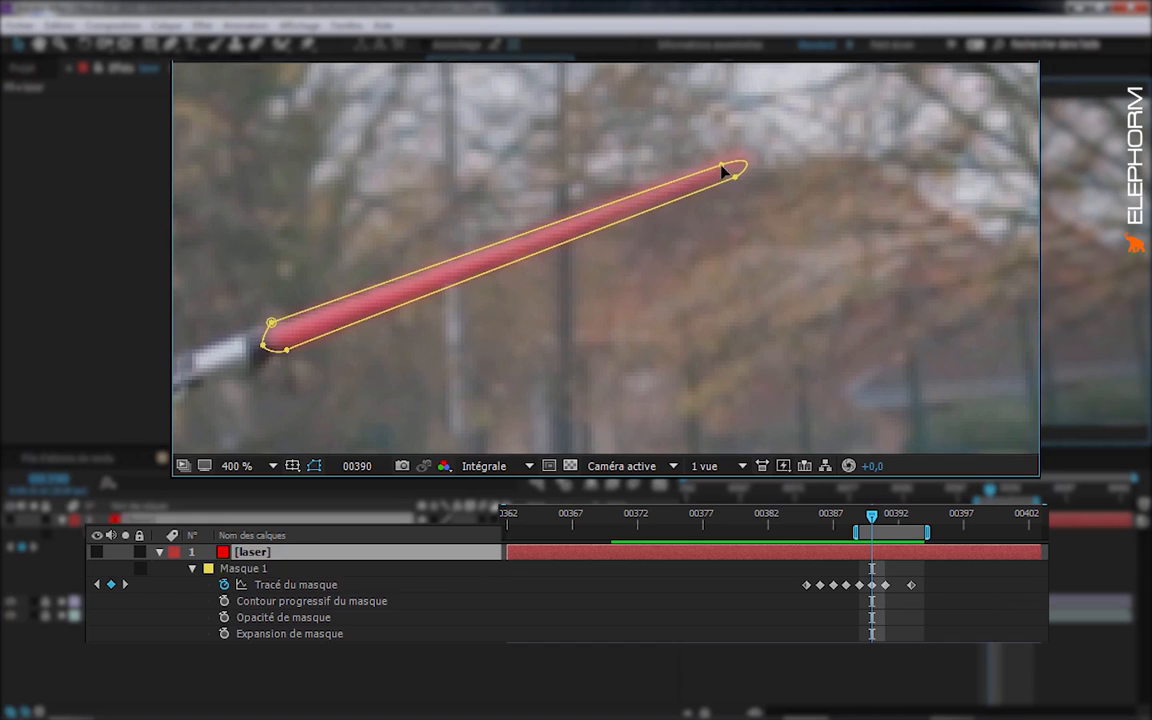
pyautogui.click(722, 169)
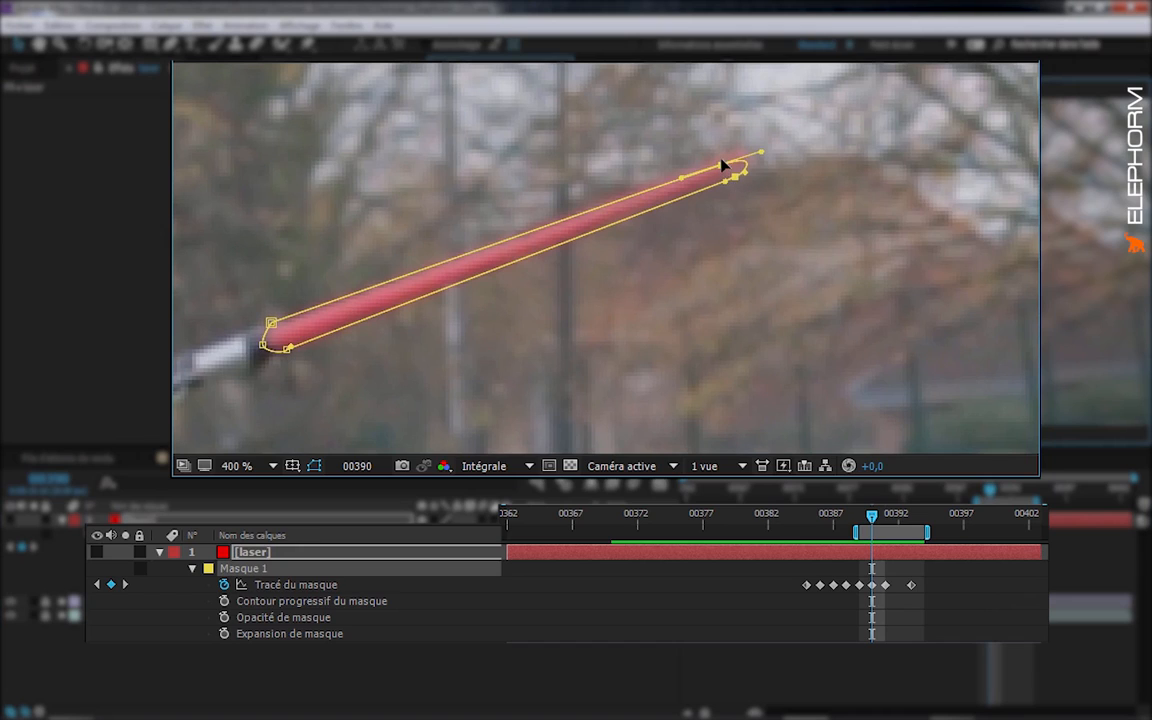
# - At frame 392, adjust the mask's upper tip point and upper base point to fit the blade's edge
pyautogui.click(897, 520)
pyautogui.moveTo(678, 207); pyautogui.dragTo(672, 286)
pyautogui.moveTo(692, 154); pyautogui.dragTo(690, 150)
pyautogui.moveTo(260, 363); pyautogui.dragTo(263, 359)
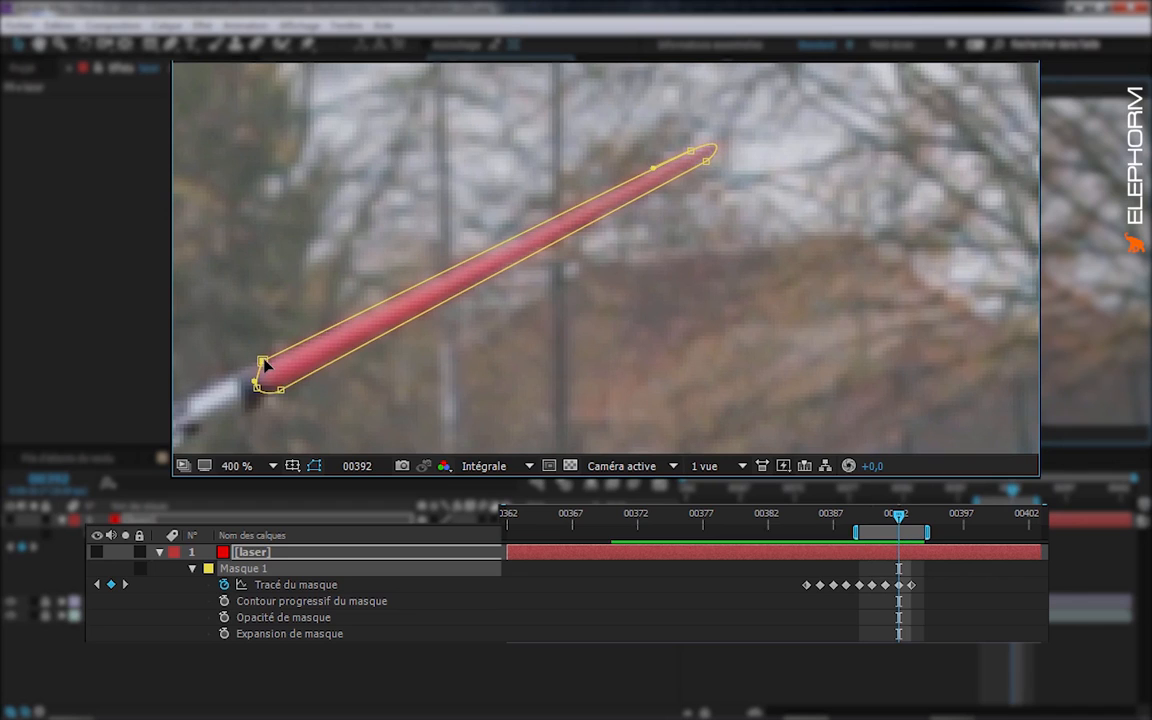
# - Scrub back through the keyframed frames to check how the mask follows the blade
pyautogui.moveTo(880, 535)
pyautogui.mouseDown()
pyautogui.moveTo(892, 535)
pyautogui.moveTo(836, 535)
pyautogui.moveTo(903, 537)
pyautogui.moveTo(845, 546)
pyautogui.moveTo(900, 553)
pyautogui.moveTo(818, 560)
pyautogui.moveTo(876, 558)
pyautogui.mouseUp()
pyautogui.moveTo(623, 443); pyautogui.dragTo(679, 365)
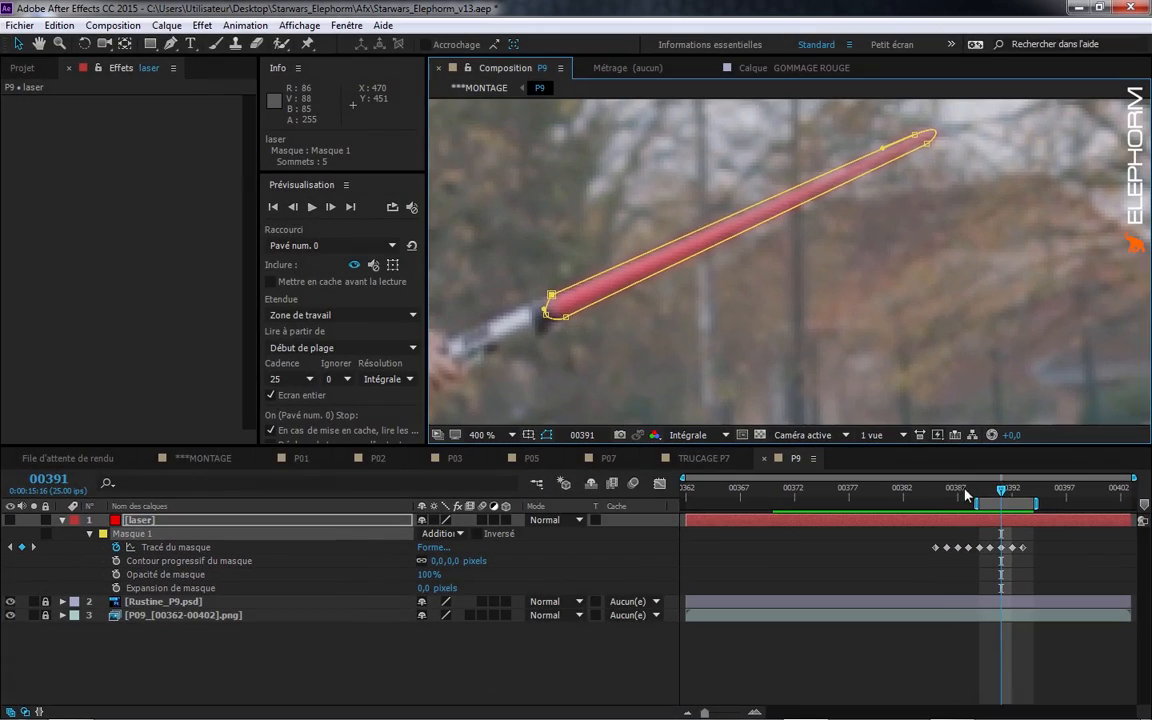
pyautogui.click(944, 495)
pyautogui.moveTo(946, 498); pyautogui.dragTo(931, 466)
pyautogui.press('space')
pyautogui.moveTo(743, 342); pyautogui.dragTo(793, 367)
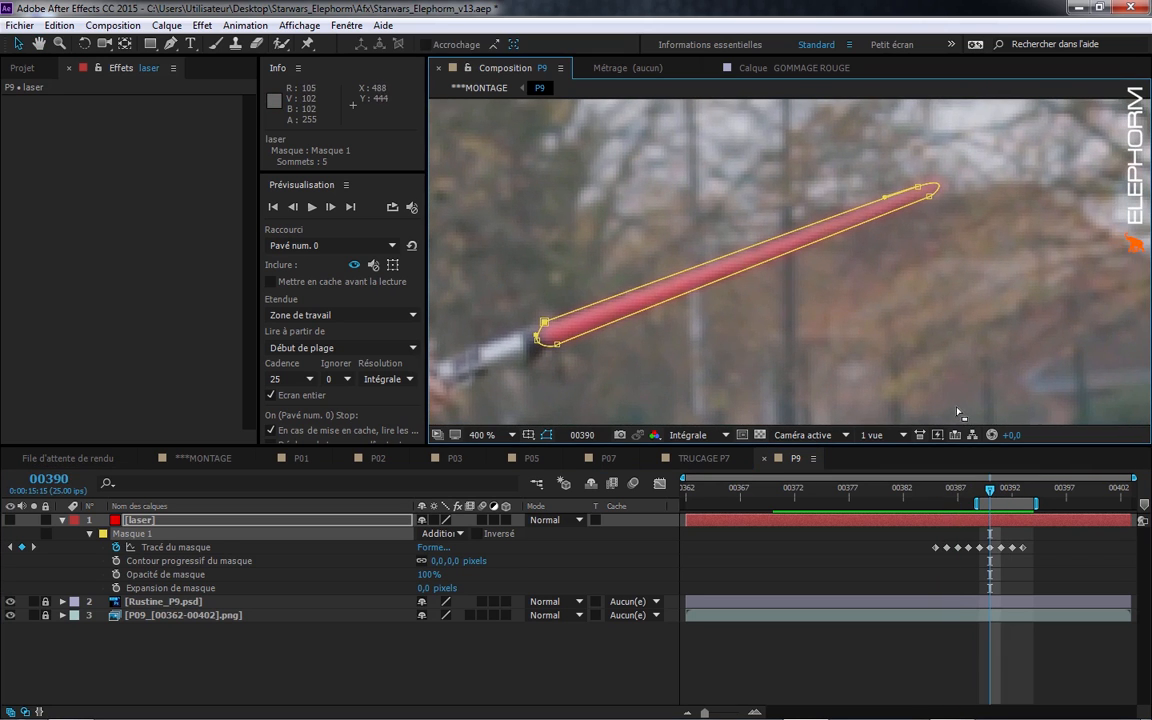